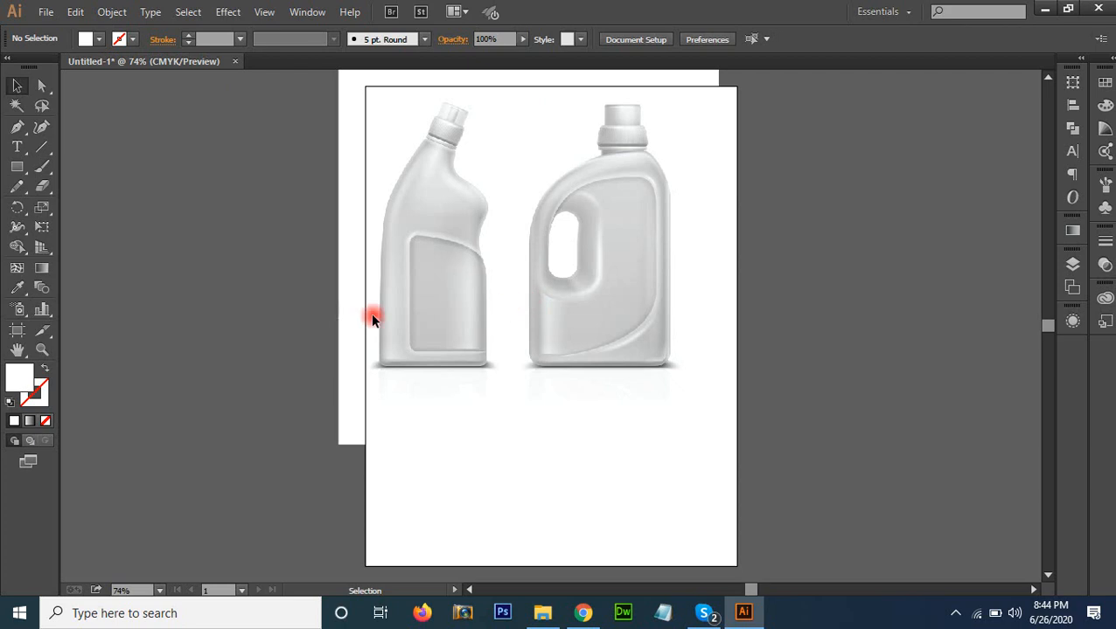
Draw a closed straight-sided bottle silhouette with the Pen tool below and between the two reference bottles
left_click(19, 128)
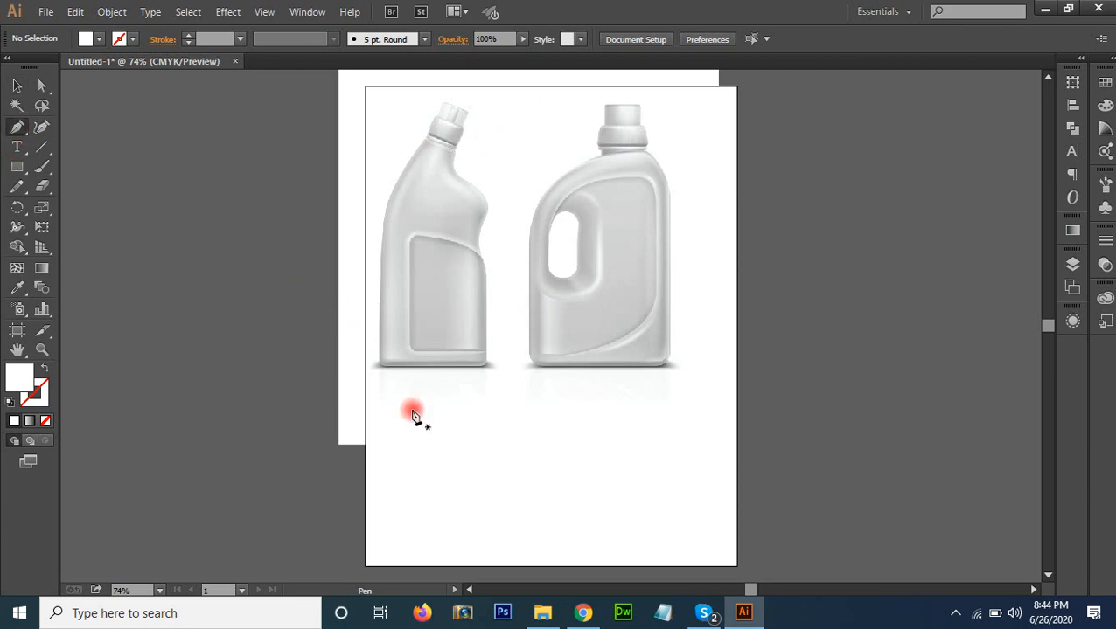
left_click(454, 517)
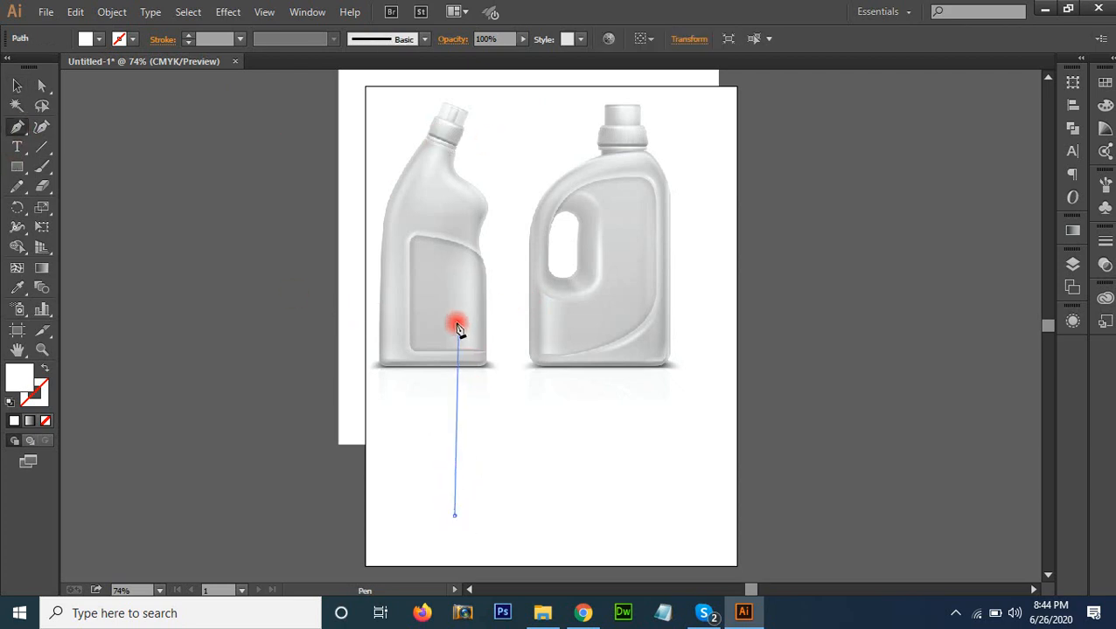
left_click(454, 357)
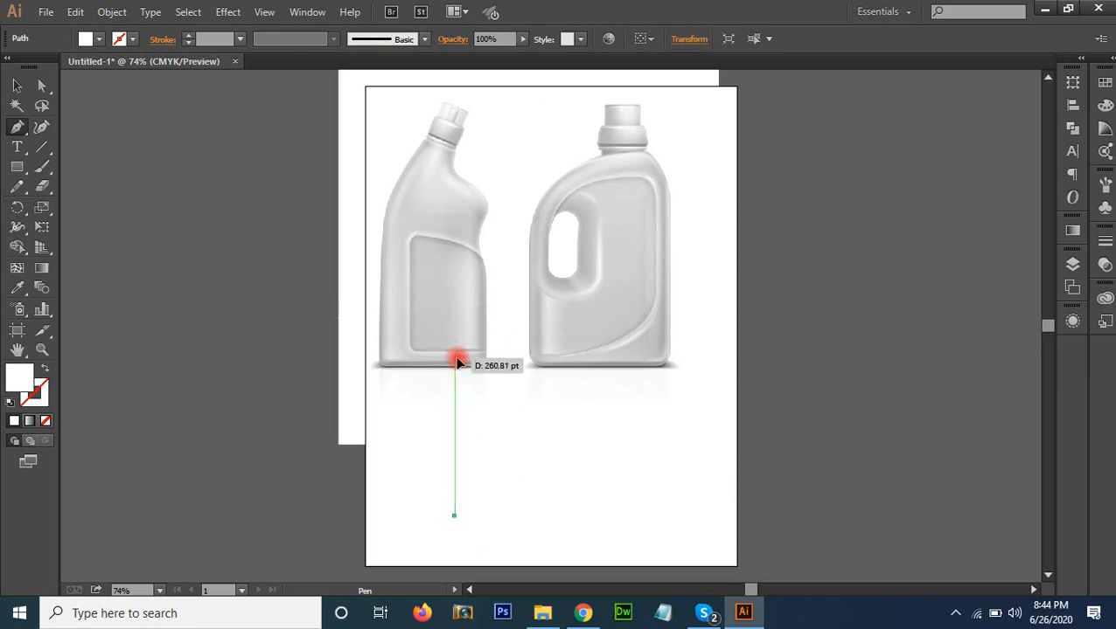
left_click(514, 218)
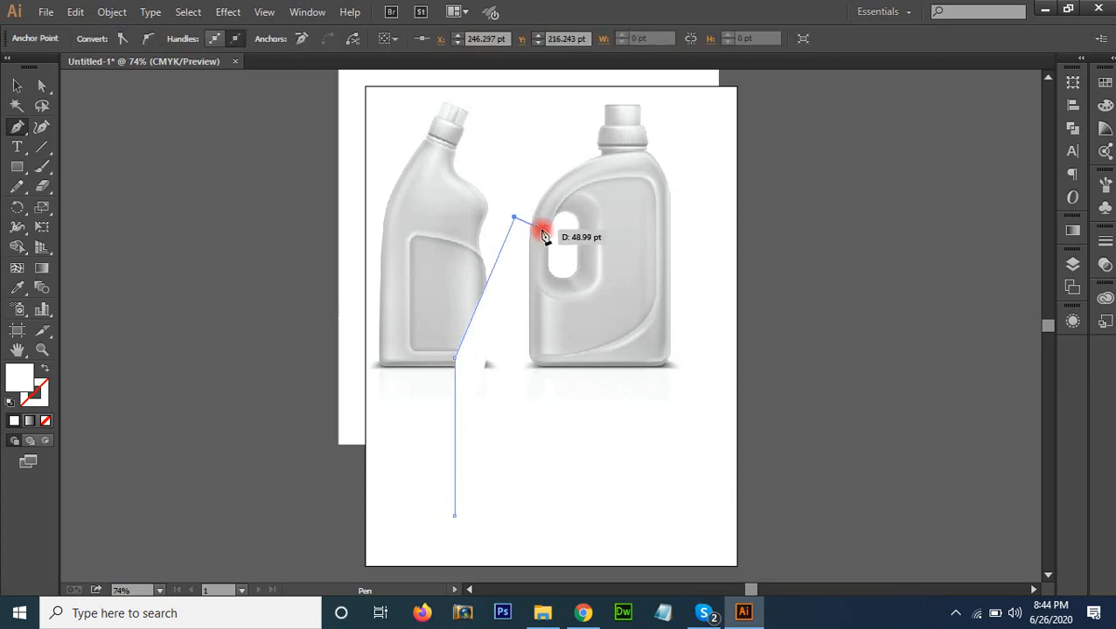
left_click(542, 226)
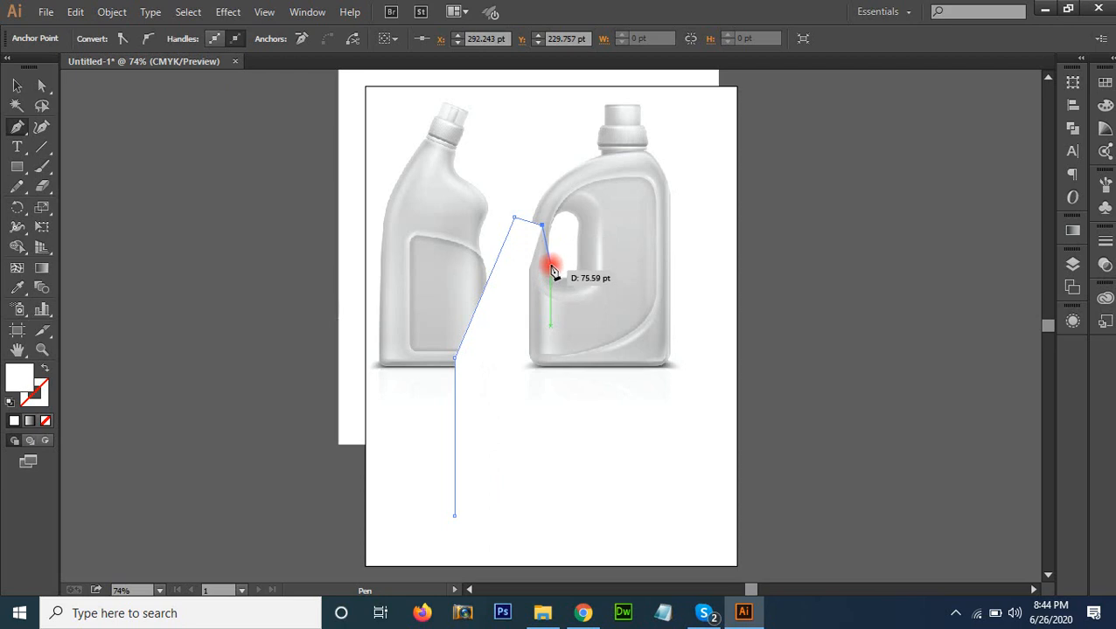
left_click(550, 263)
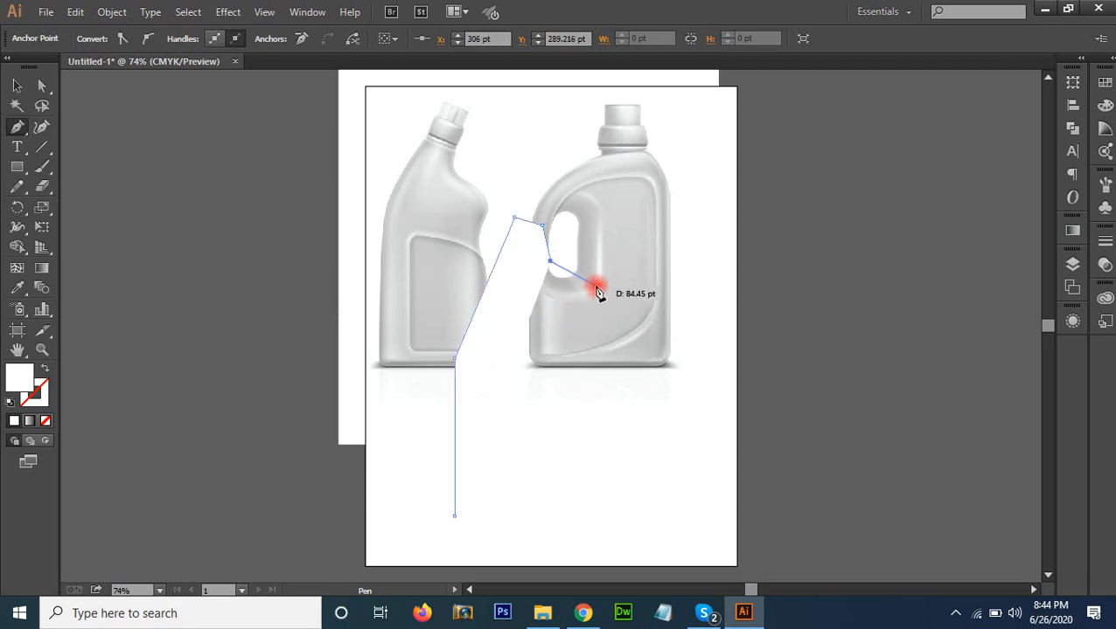
left_click_drag(589, 286, 584, 320)
left_click(590, 516)
left_click(455, 516)
Fill the bottle silhouette with a very light grey swatch and deselect it
key("v")
left_click(562, 403)
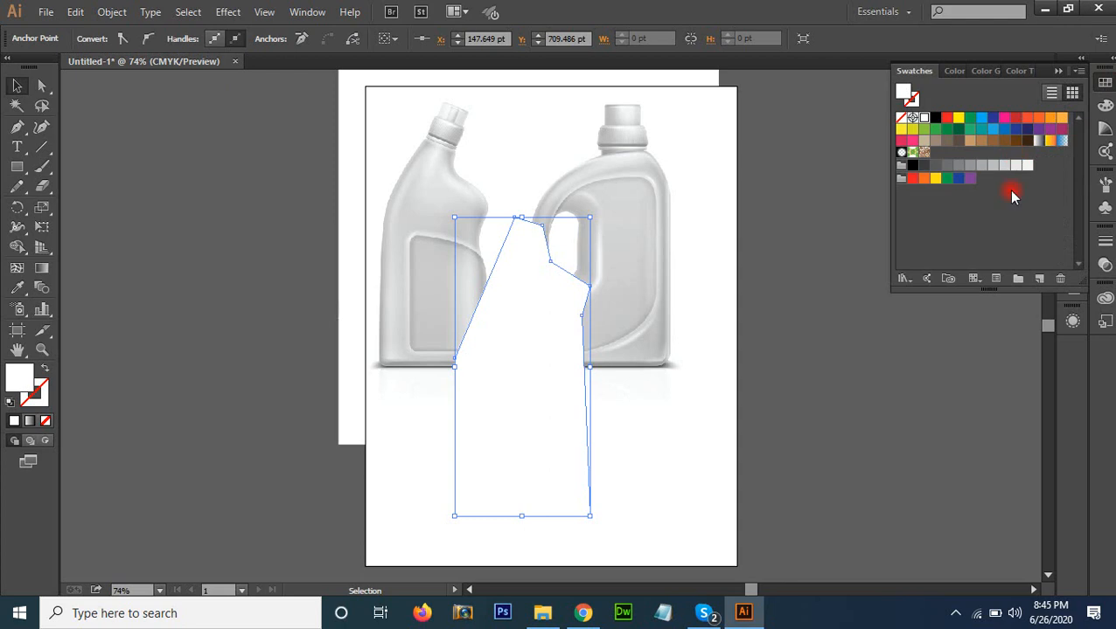
left_click(1007, 164)
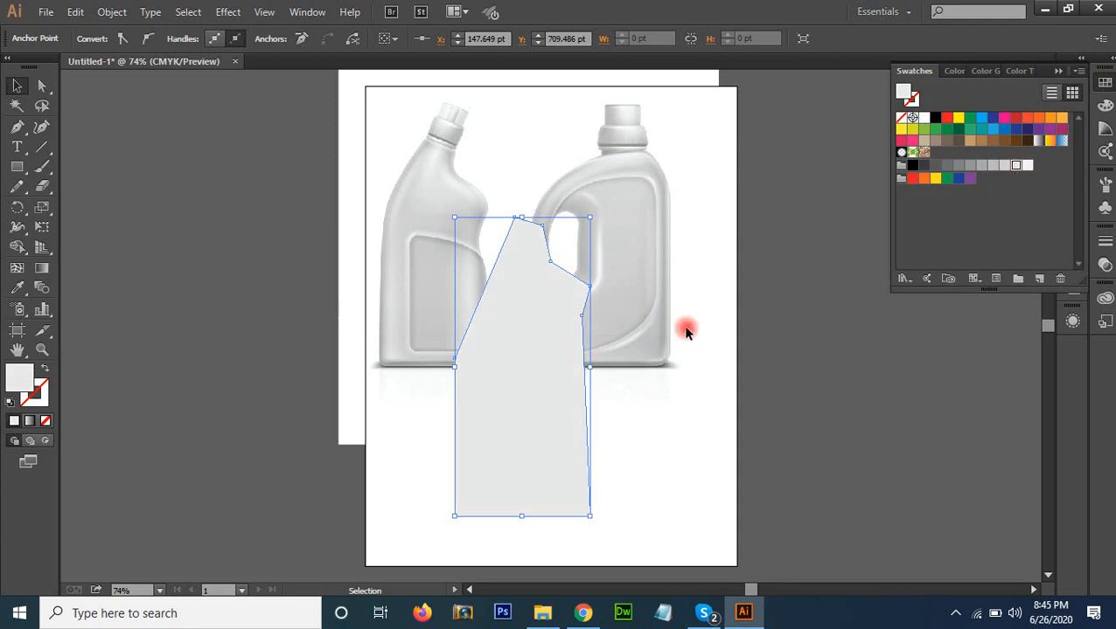
left_click(685, 330)
Round the silhouette's left side corner to about 426 pt and slightly round the neck's top-left corner
key("a")
left_click(455, 359)
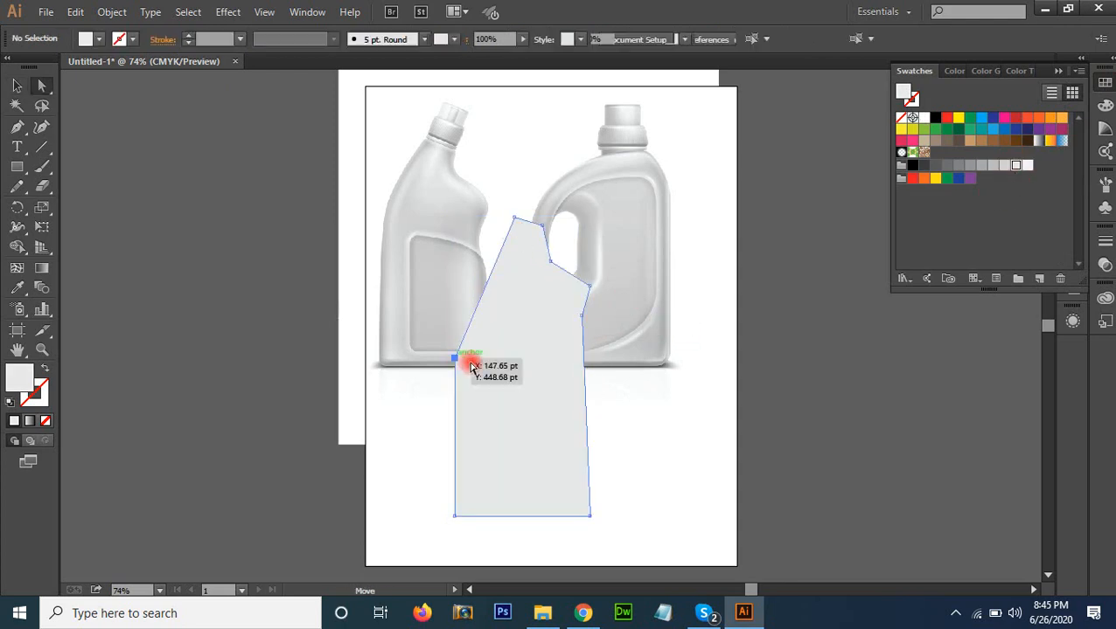
left_click_drag(473, 363, 691, 345)
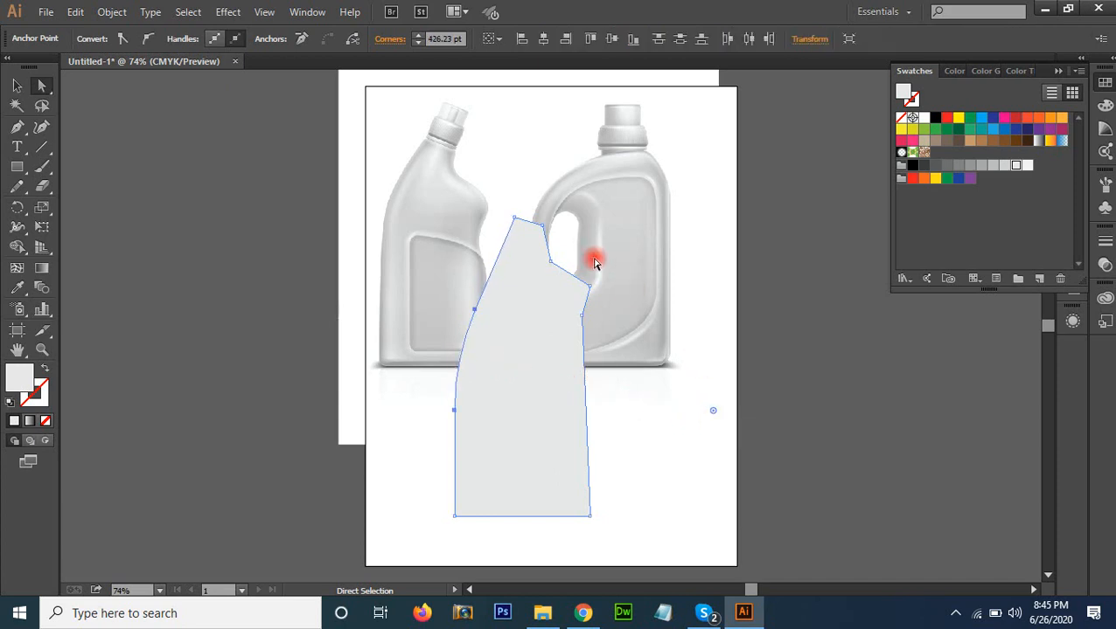
left_click(518, 220)
mouse_move(518, 229)
left_mouse_down()
mouse_move(523, 245)
mouse_move(522, 229)
left_mouse_up()
Try rounding the neck's top-right corner, and undo the attempt
left_click(545, 228)
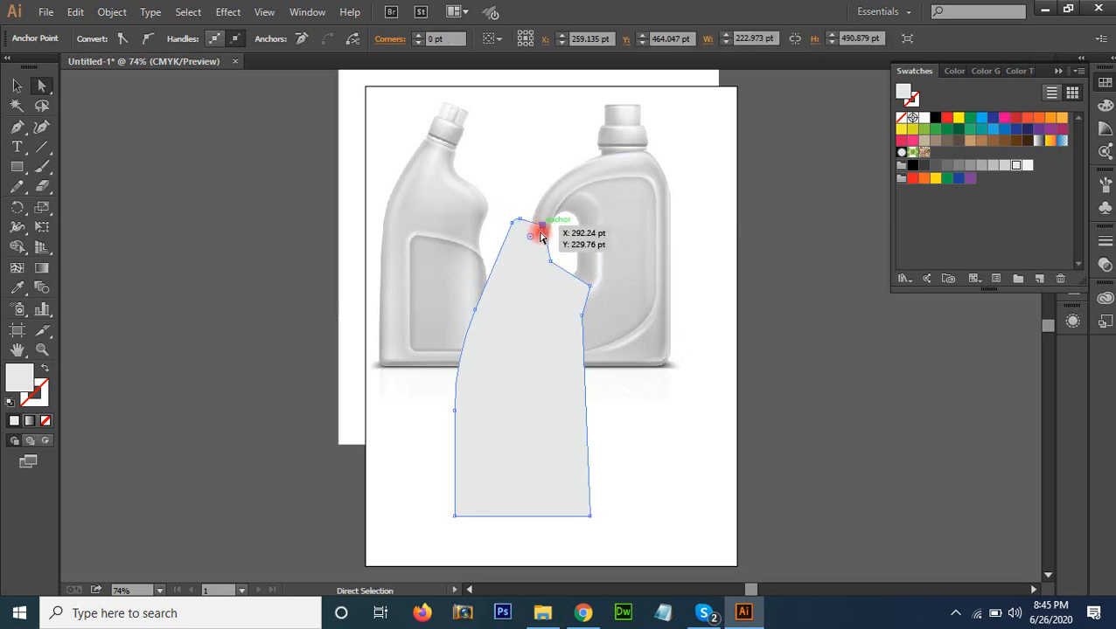
left_click_drag(532, 233, 527, 241)
key("ctrl+z")
key("ctrl+z")
left_click(772, 381)
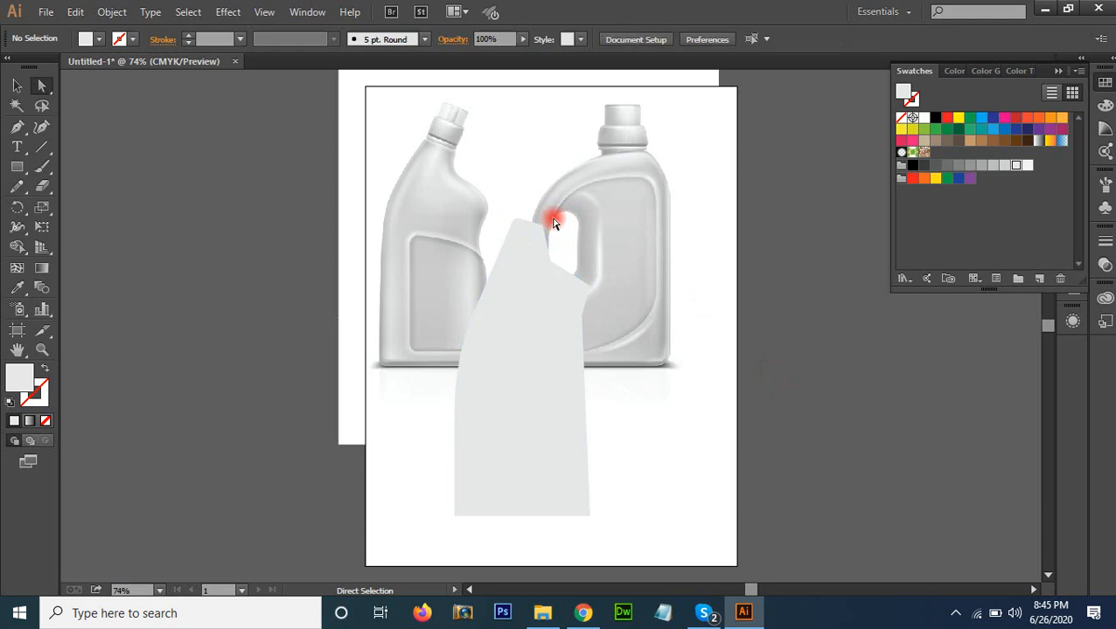
Round the neck's top-right corner to 17 pt
left_click(542, 227)
mouse_move(541, 243)
left_mouse_down()
mouse_move(530, 236)
mouse_move(539, 244)
left_mouse_up()
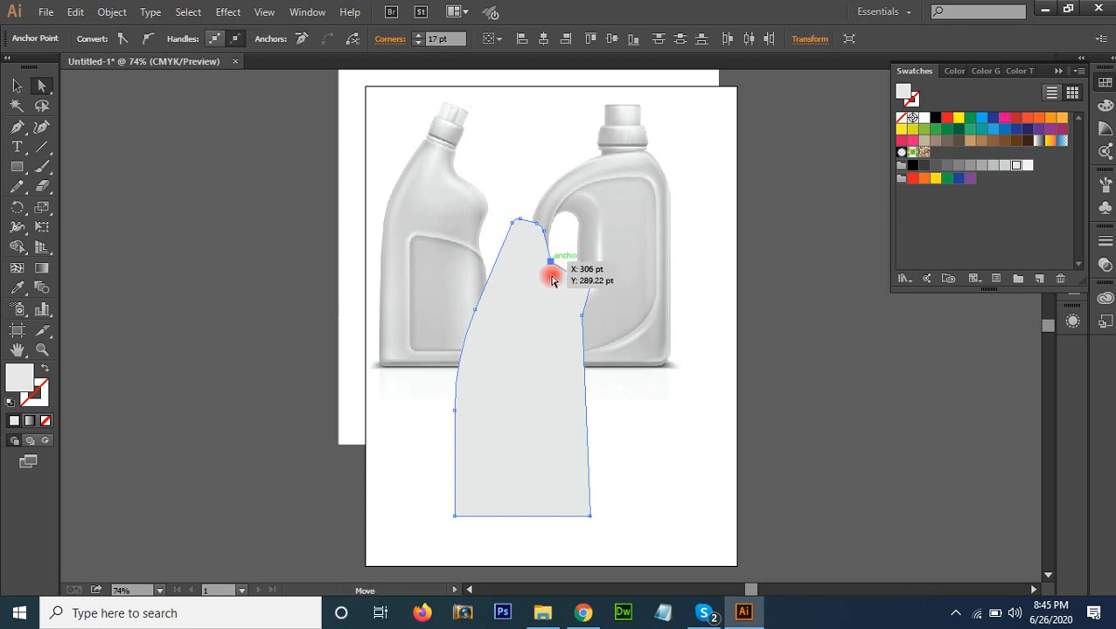
Try rounding the inner corner below the neck's right side to about 86 pt
left_click(551, 277)
left_click_drag(566, 256, 614, 255)
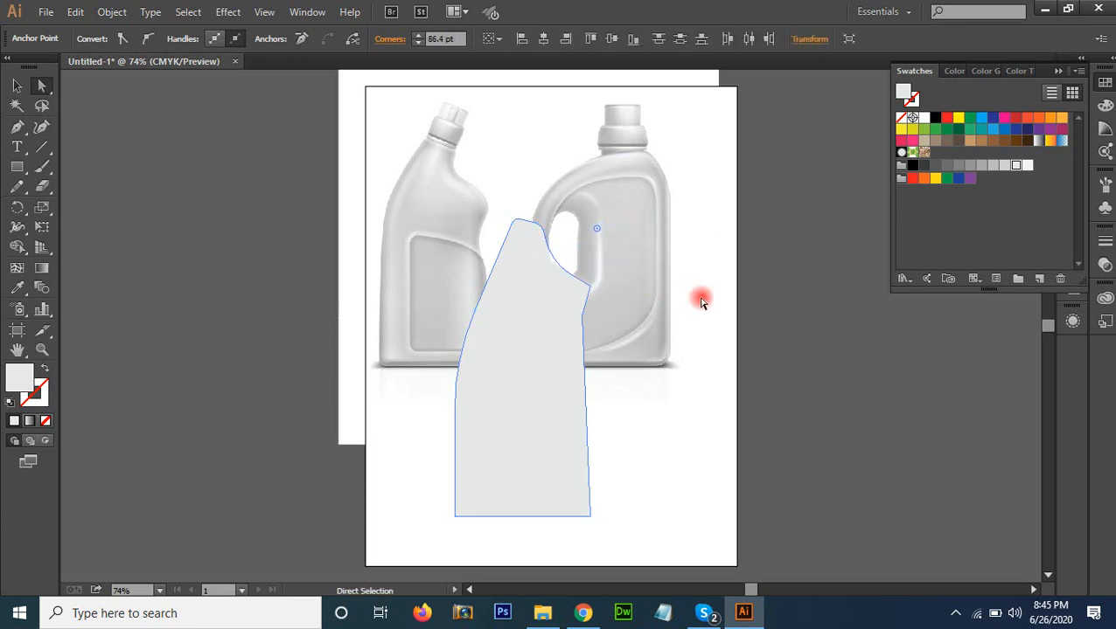
left_click(743, 302)
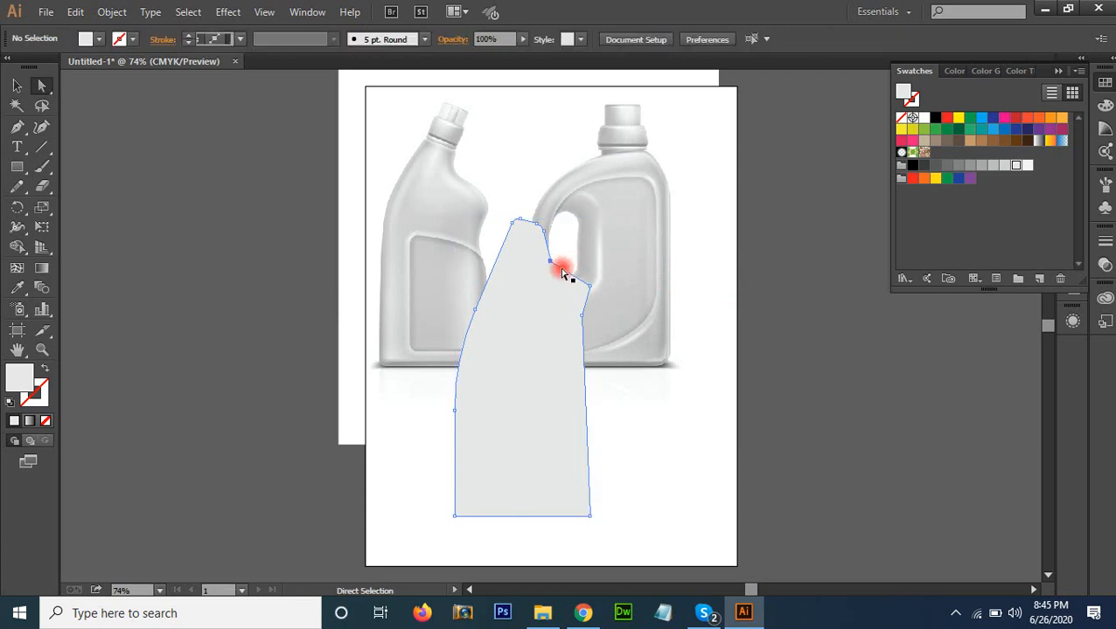
Move the inner corner below the neck's right side down and to the left, and round it into a smooth curve
mouse_move(552, 263)
left_mouse_down()
mouse_move(540, 280)
mouse_move(572, 259)
left_mouse_up()
left_click(647, 322)
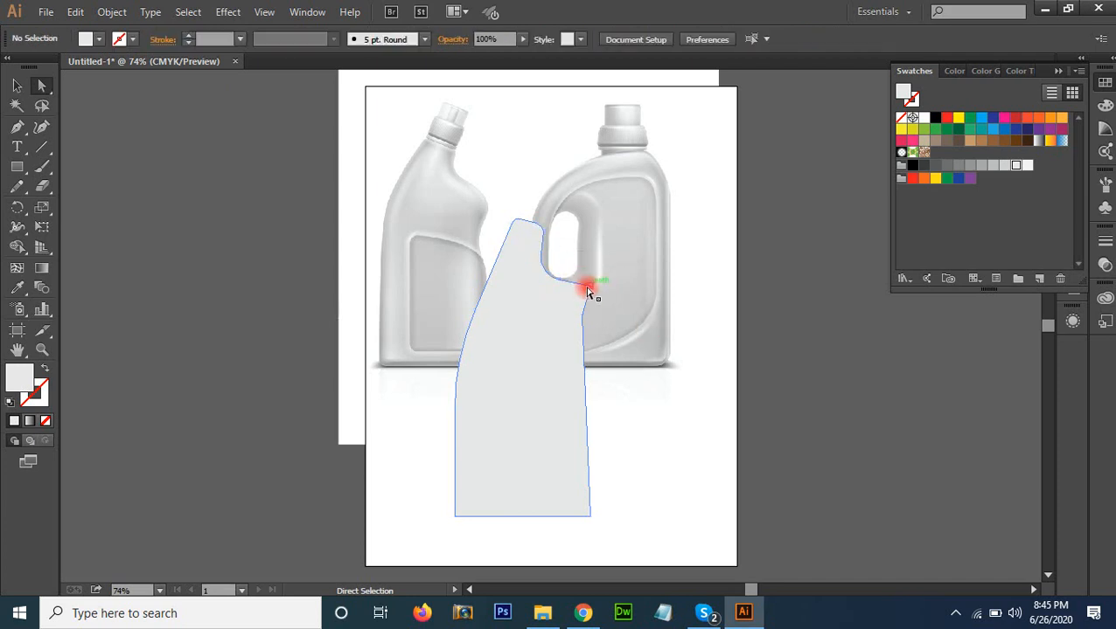
Try rounding the pointed right shoulder to about 35 pt, and undo the rounding
left_click(587, 293)
left_click_drag(576, 295, 567, 303)
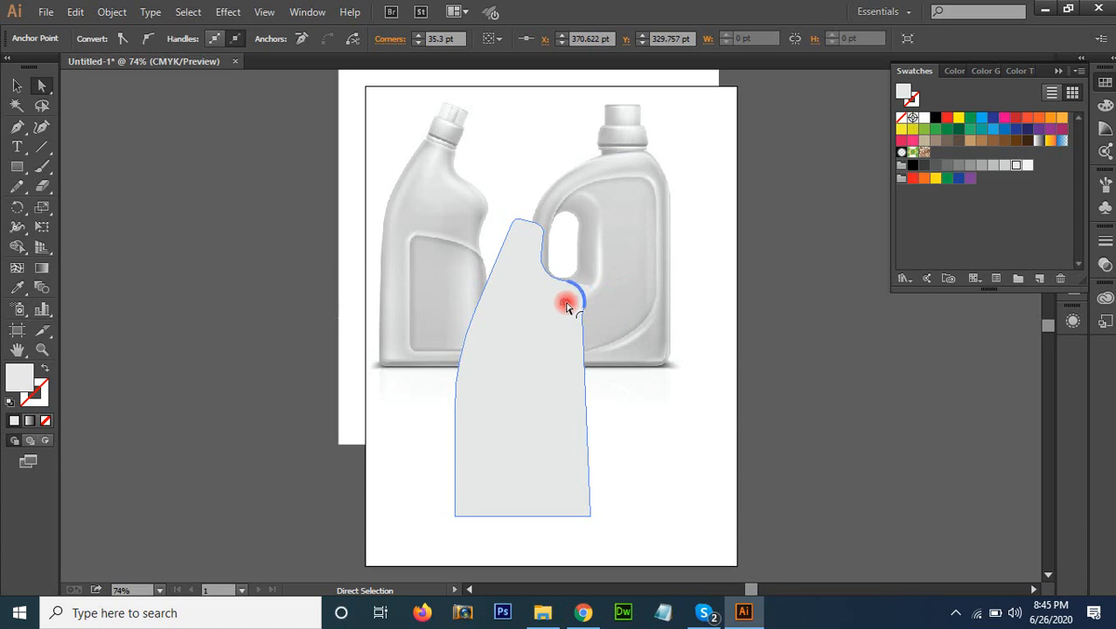
left_click(735, 308)
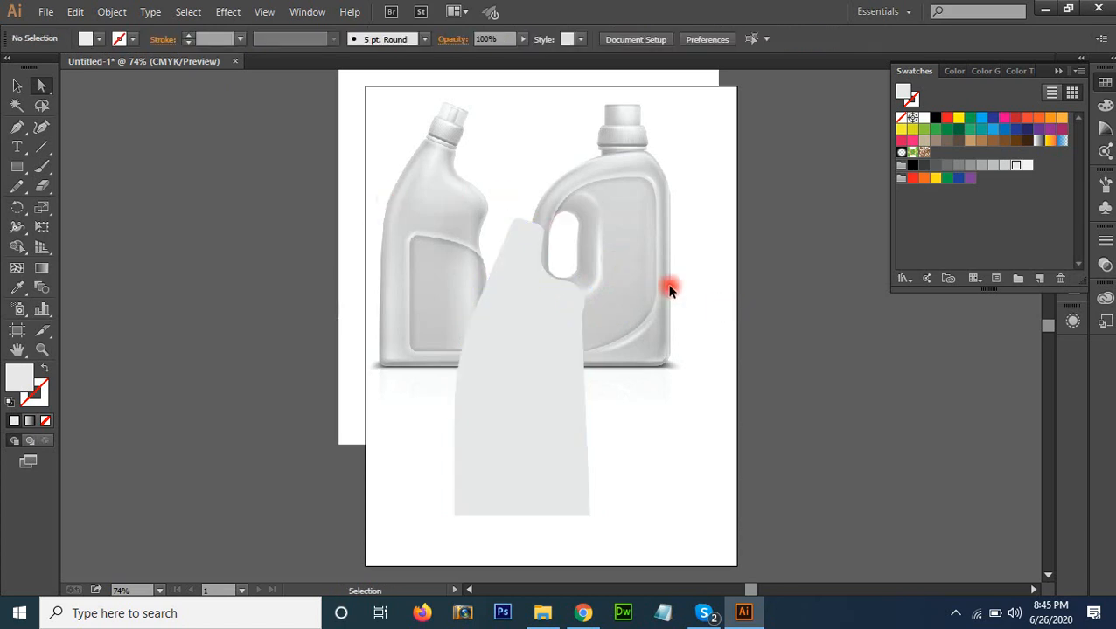
key("ctrl+z")
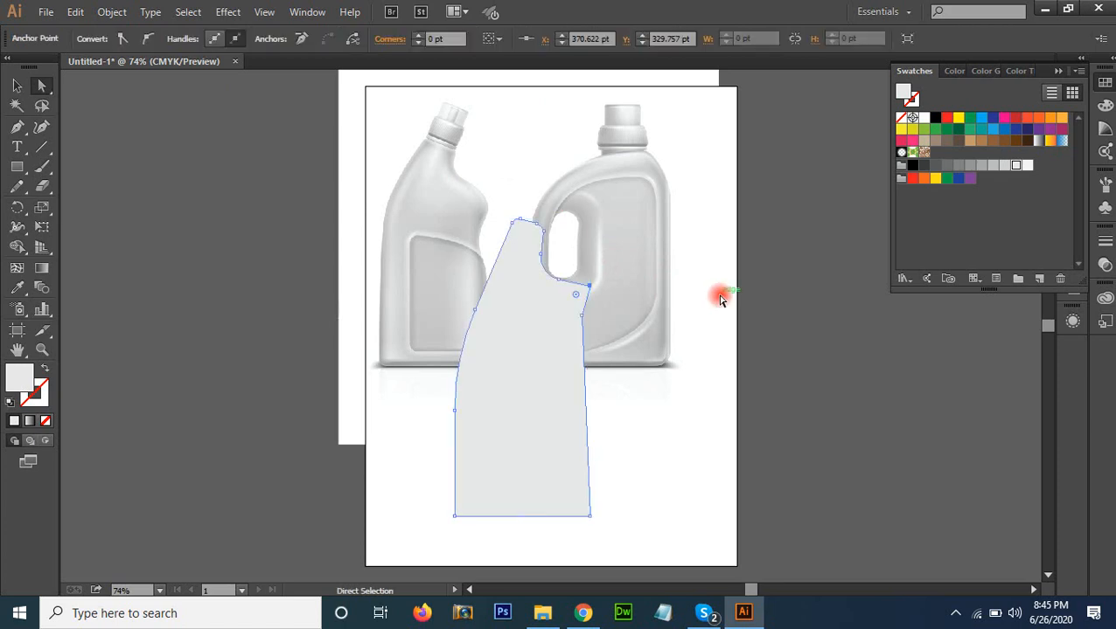
Shift the right shoulder's corner slightly up and outward, and round it and the corner just below it
left_click(603, 285)
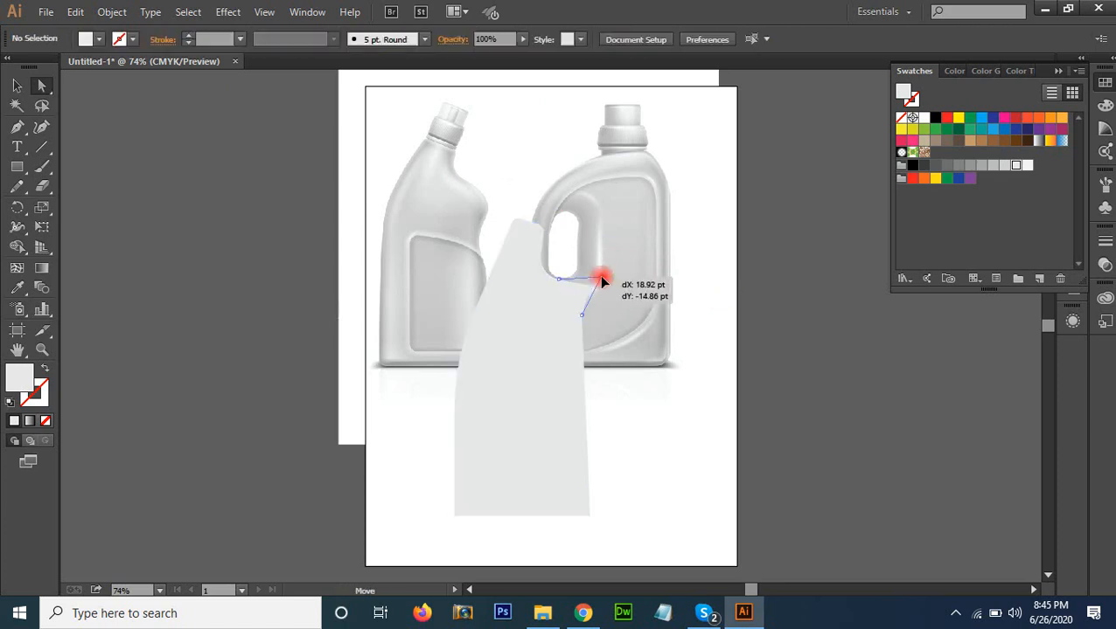
left_click(598, 278)
left_click_drag(590, 288, 645, 333)
left_click(583, 317)
key("v")
left_click(763, 337)
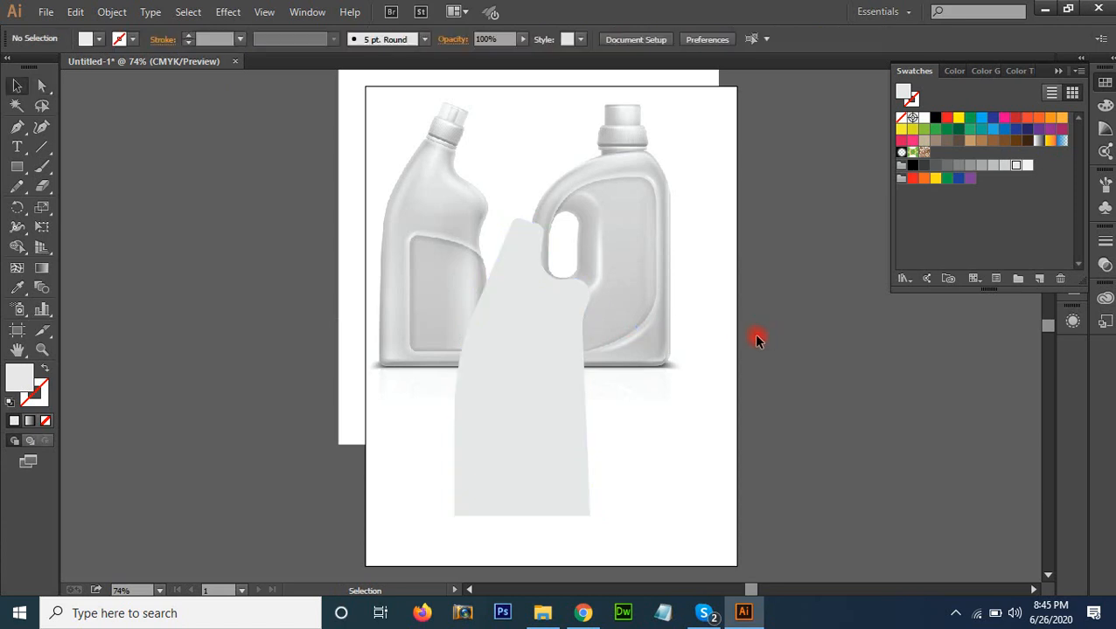
Slightly round both bottom corners of the bottle silhouette together
left_click(514, 469)
key("a")
left_click_drag(619, 531, 424, 506)
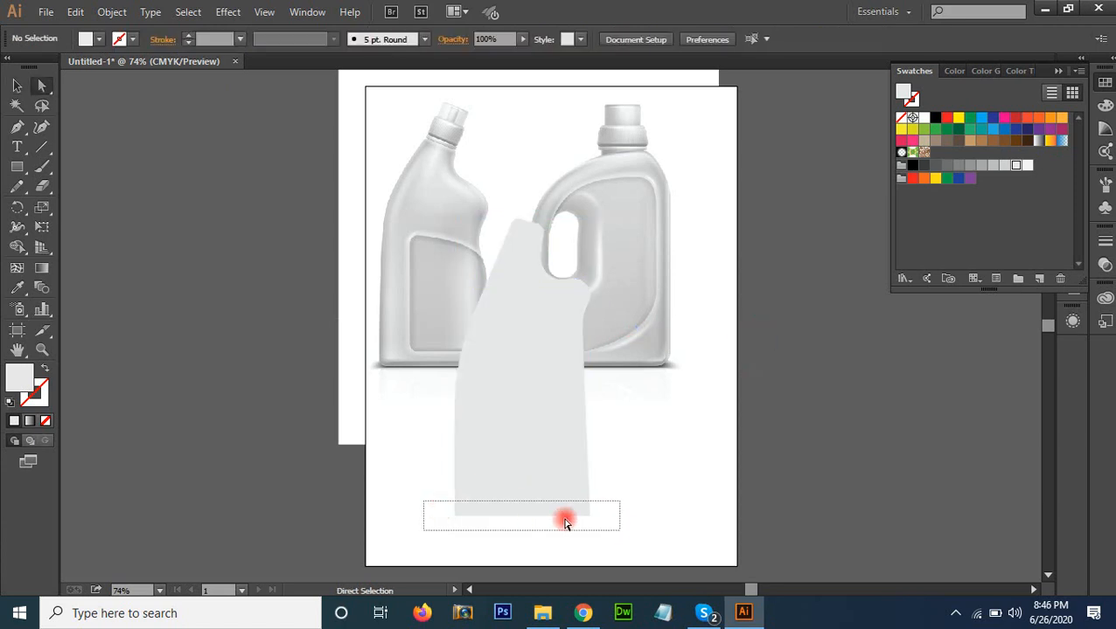
left_click_drag(573, 504, 582, 513)
key("v")
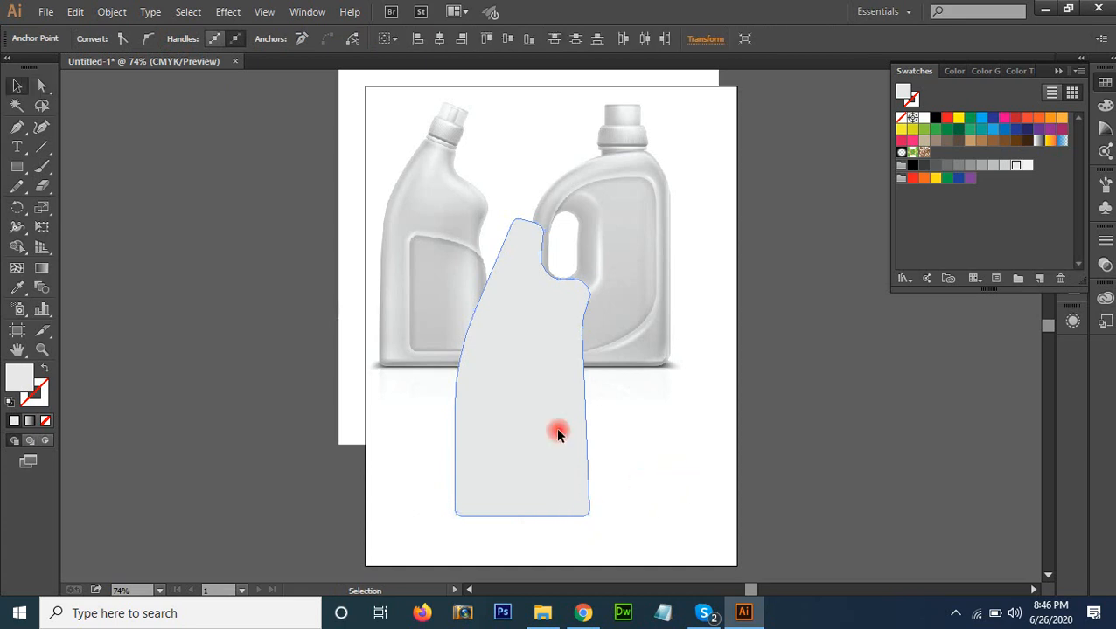
Start an Inner Glow effect on the bottle silhouette, keeping its settings clear of the artwork
left_click(555, 427)
key("space")
left_click_drag(493, 452, 495, 471)
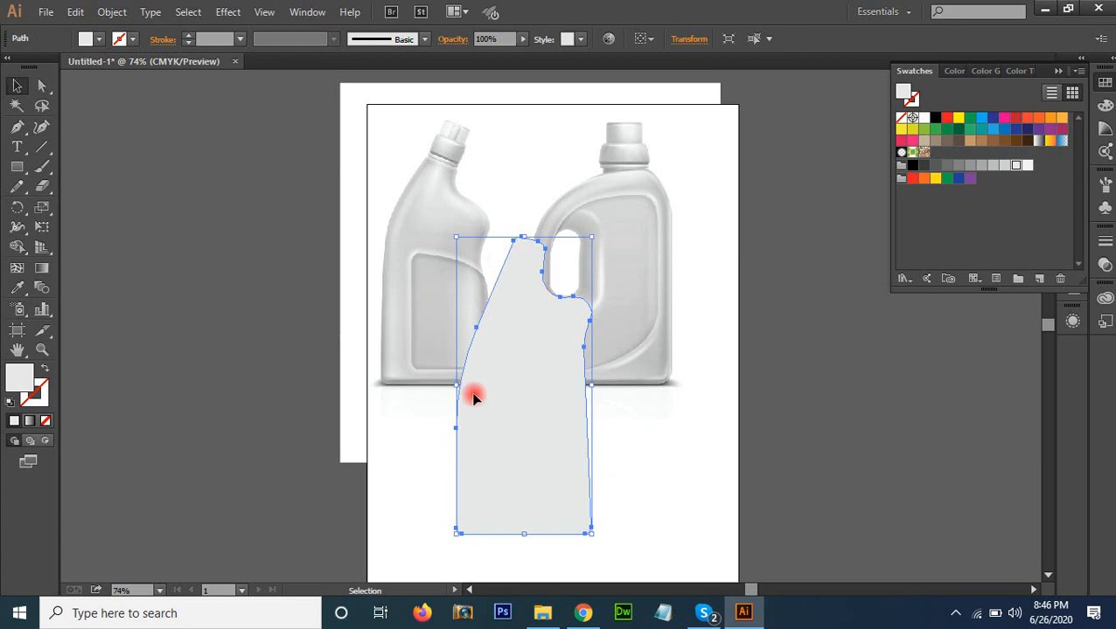
left_click(235, 12)
mouse_move(263, 198)
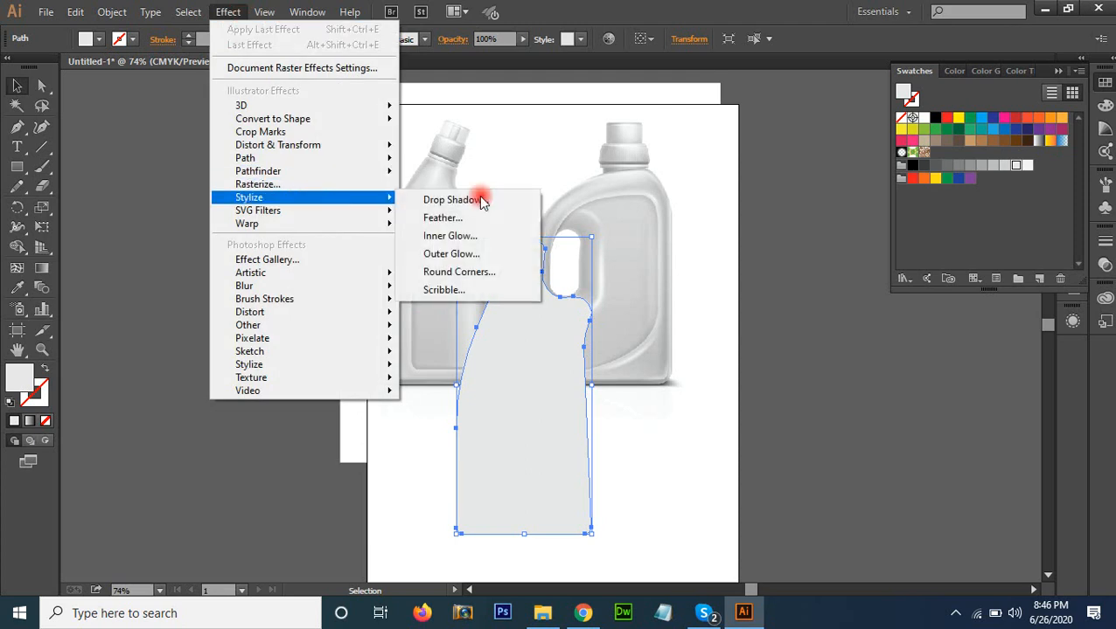
left_click(499, 239)
left_click_drag(592, 219, 888, 158)
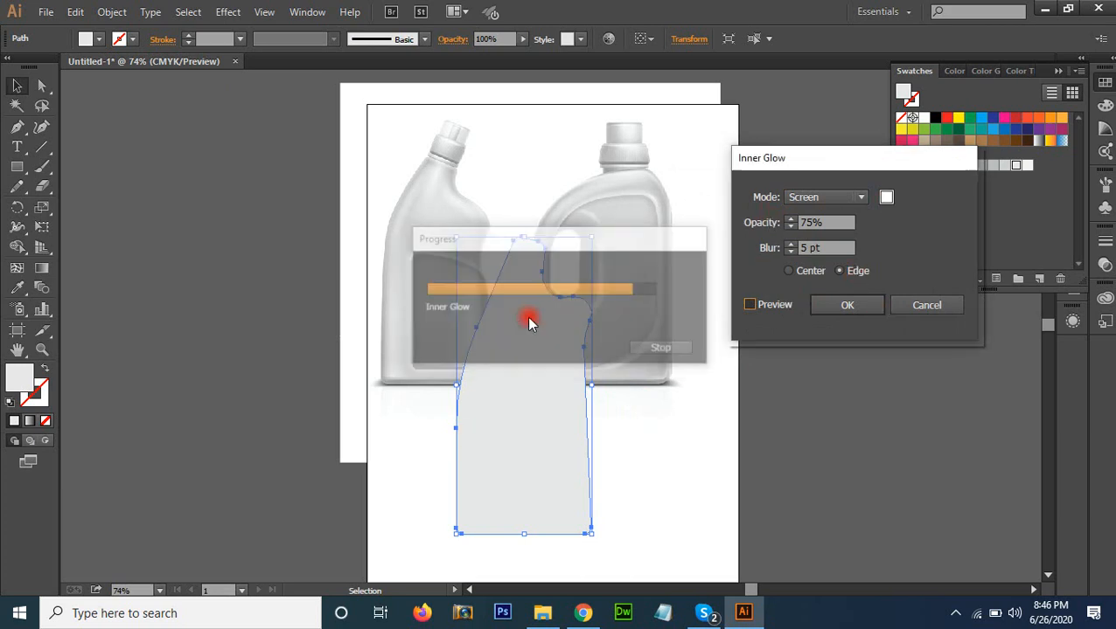
Set the inner glow's colour to grey AAAAAA and its blending mode to Normal, with the preview enabled
left_click(887, 199)
mouse_move(279, 196)
left_mouse_down()
mouse_move(246, 238)
mouse_move(241, 229)
left_mouse_up()
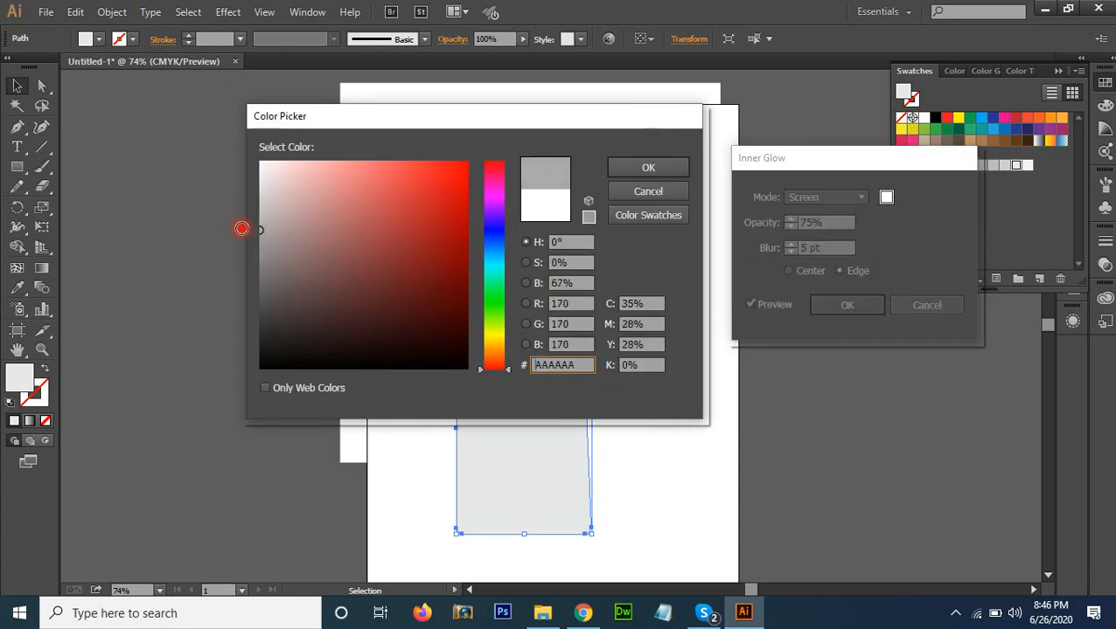
left_click(612, 166)
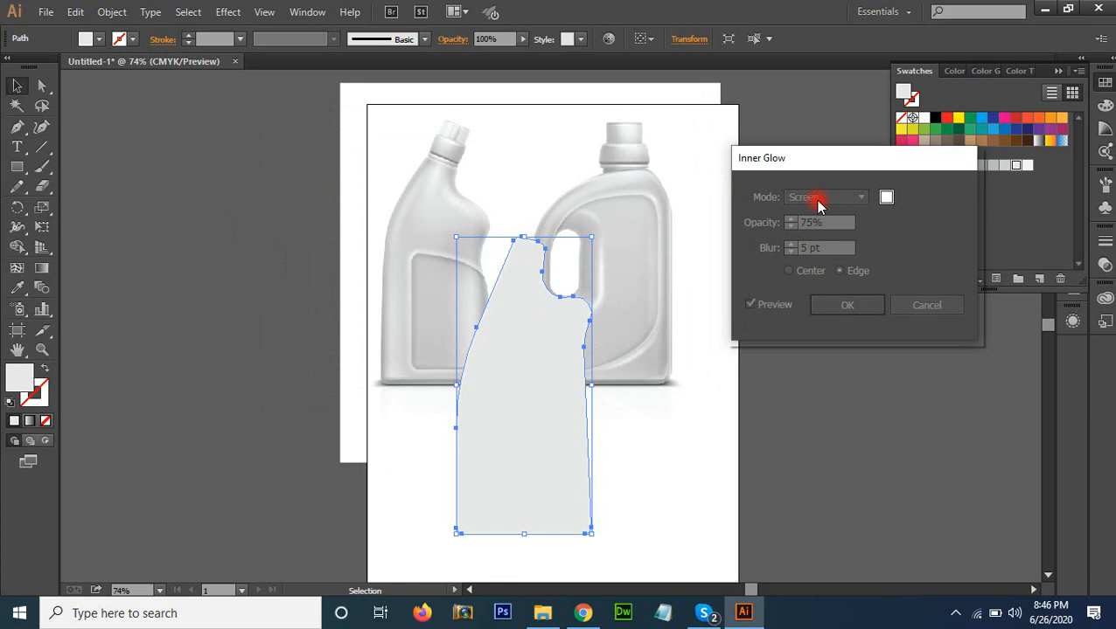
left_click(820, 201)
left_click(842, 239)
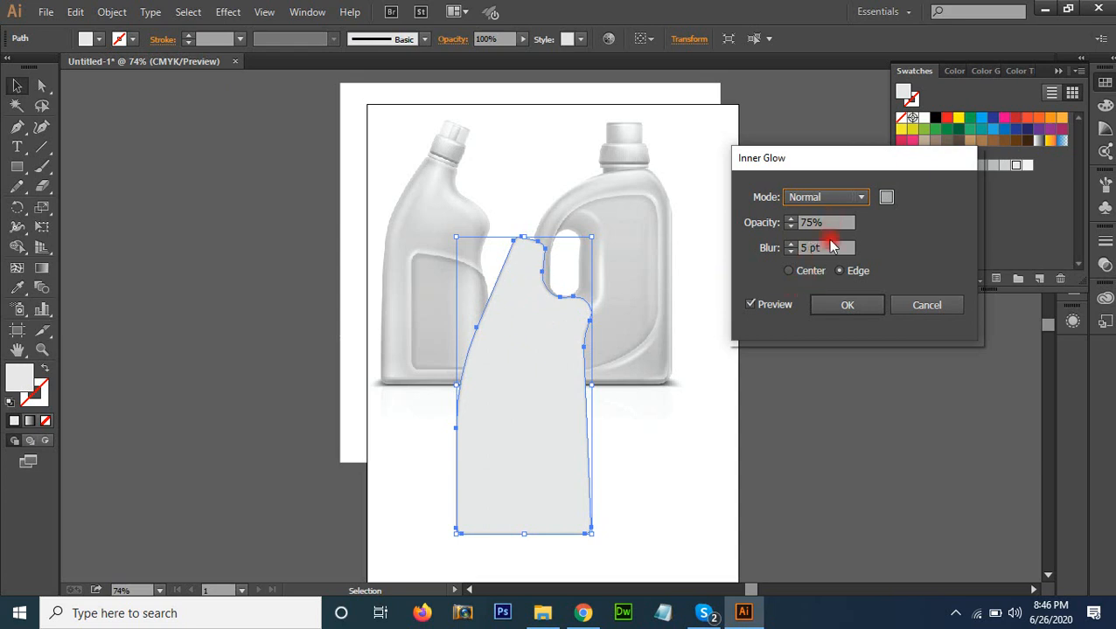
Set the bottle silhouette's inner glow to 100% opacity and 20 pt blur, and apply the effect
left_click(826, 224)
left_click(749, 225)
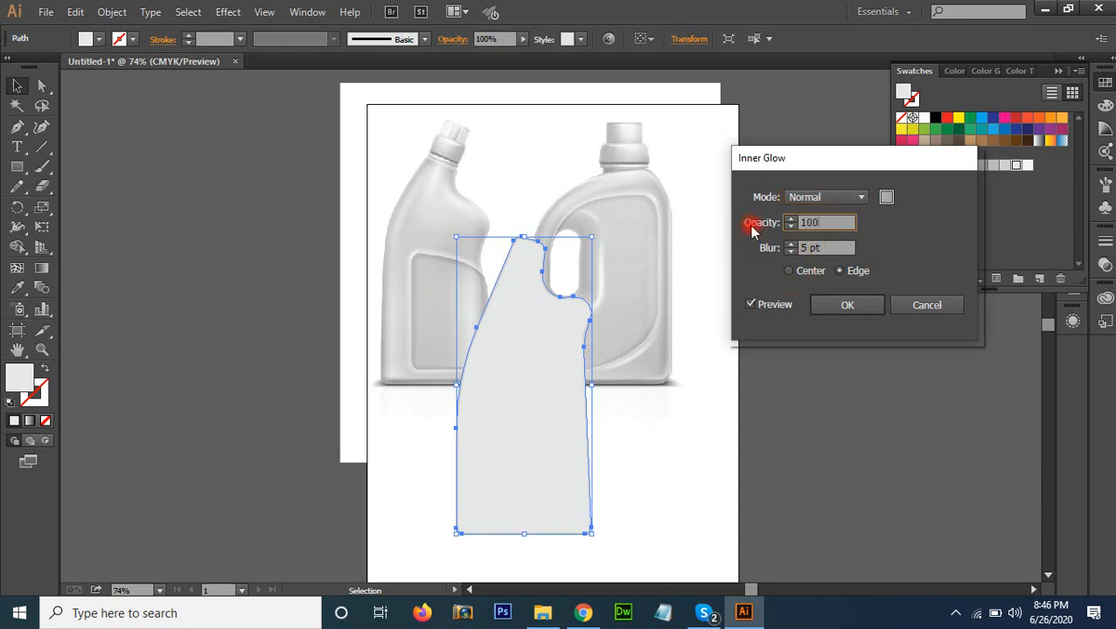
key("Tab")
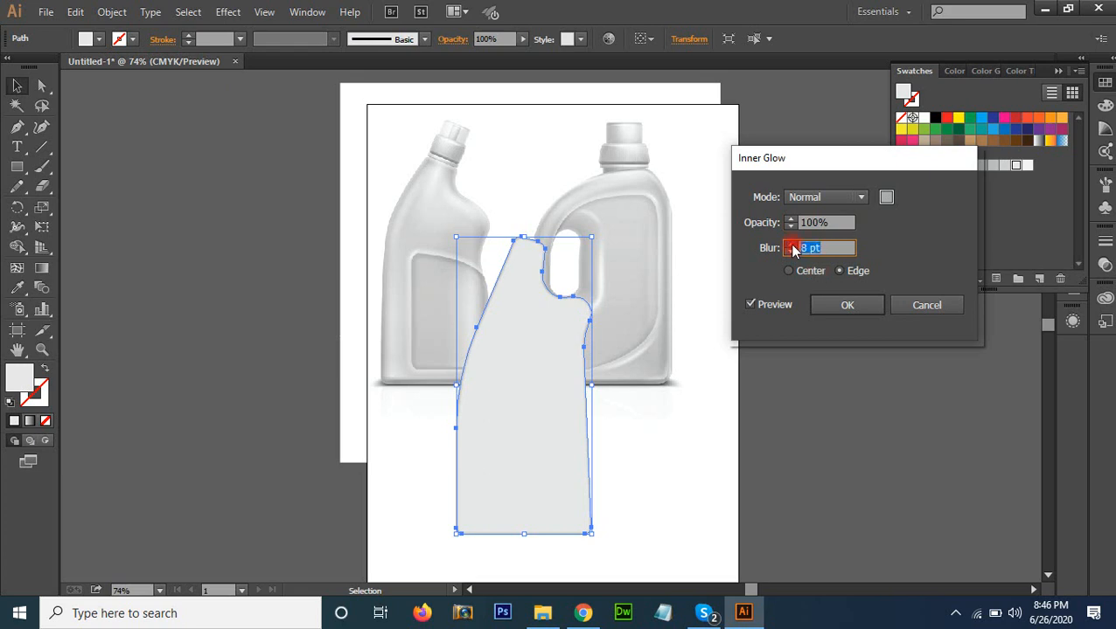
key("Up")
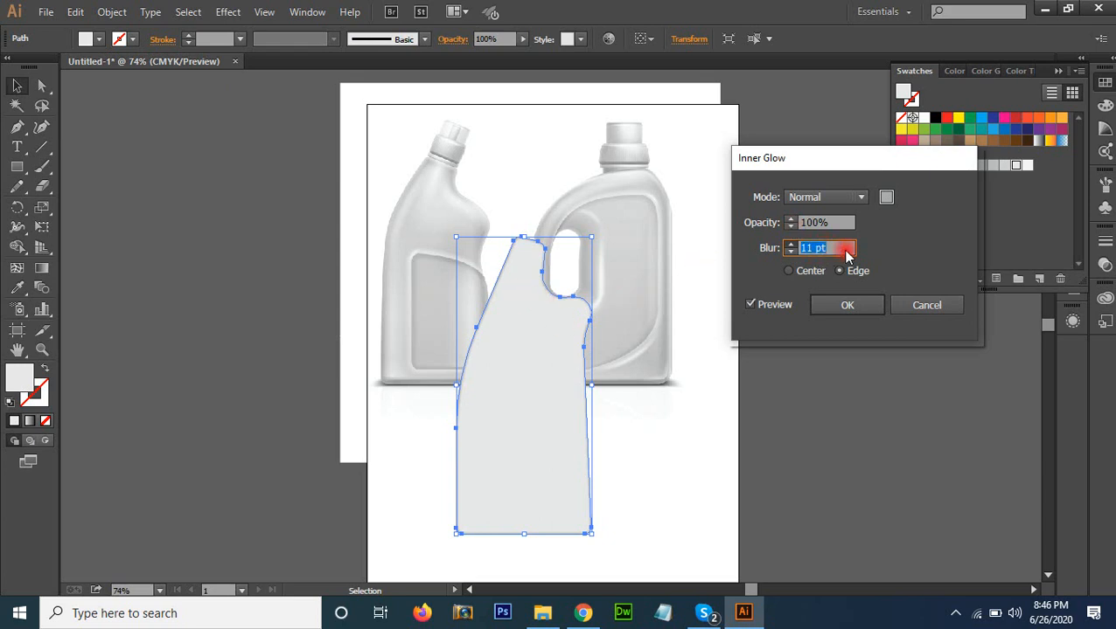
type("25")
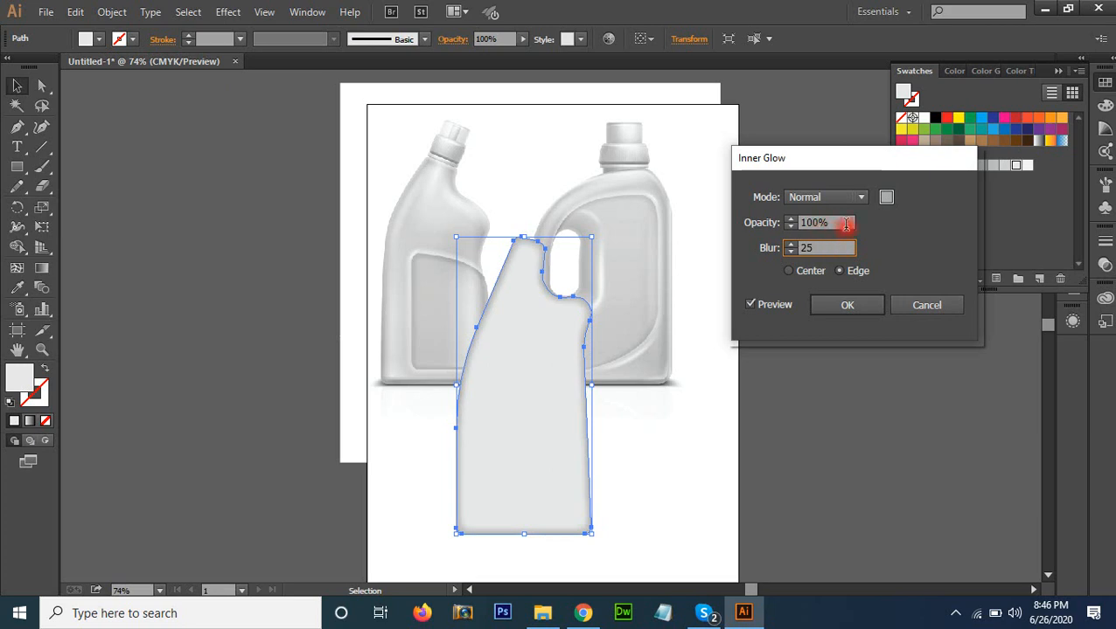
left_click(847, 226)
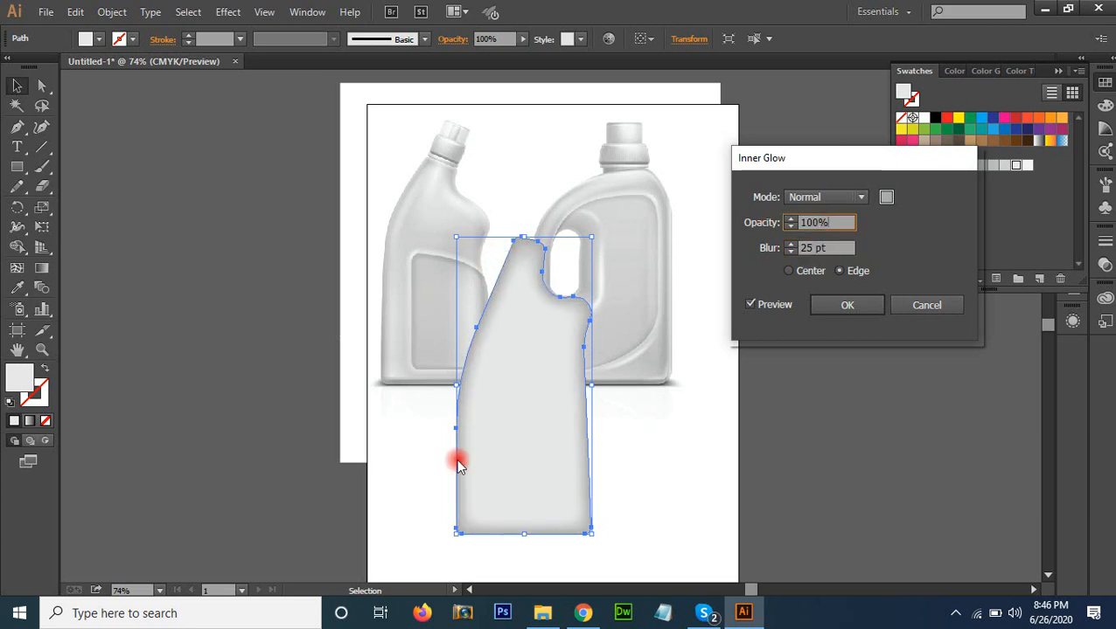
left_click(812, 249)
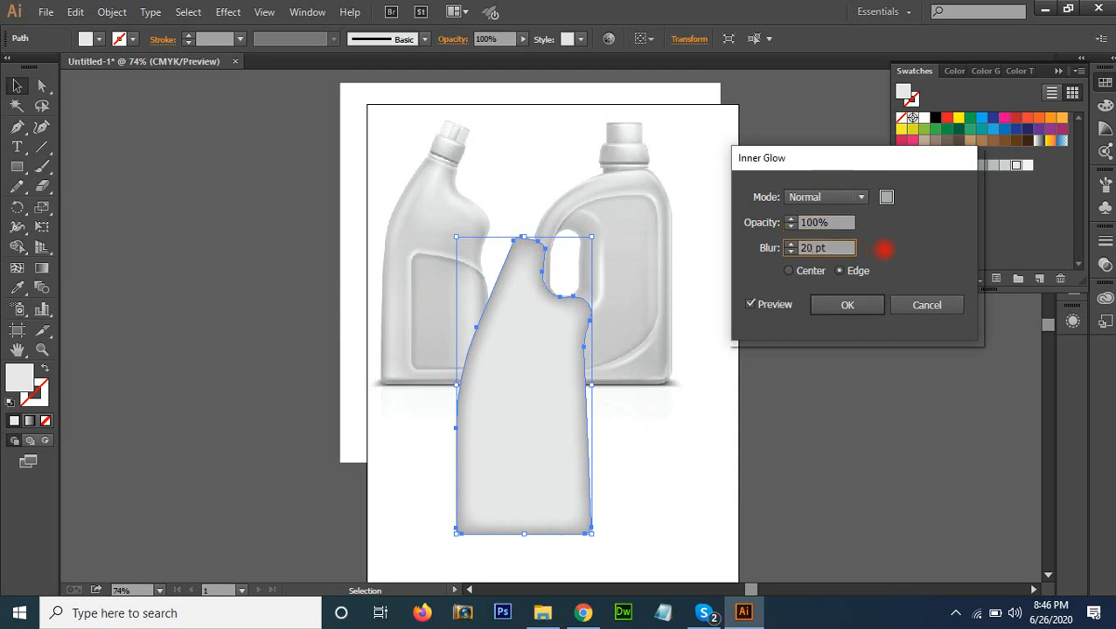
left_click(837, 224)
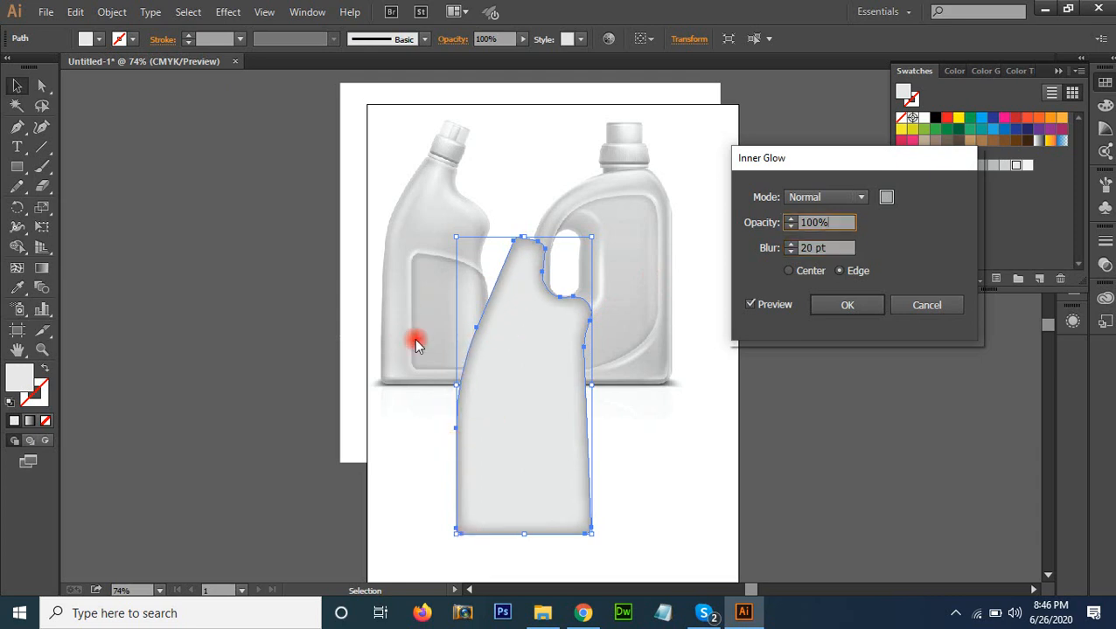
left_click(853, 306)
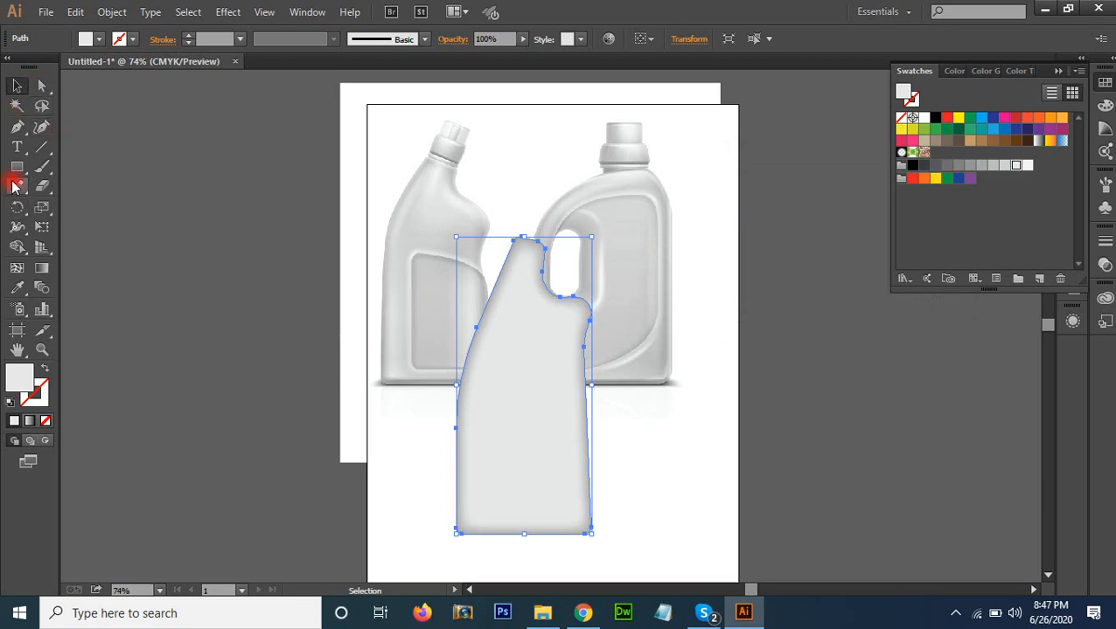
left_click(720, 467)
left_click_drag(429, 371, 417, 339)
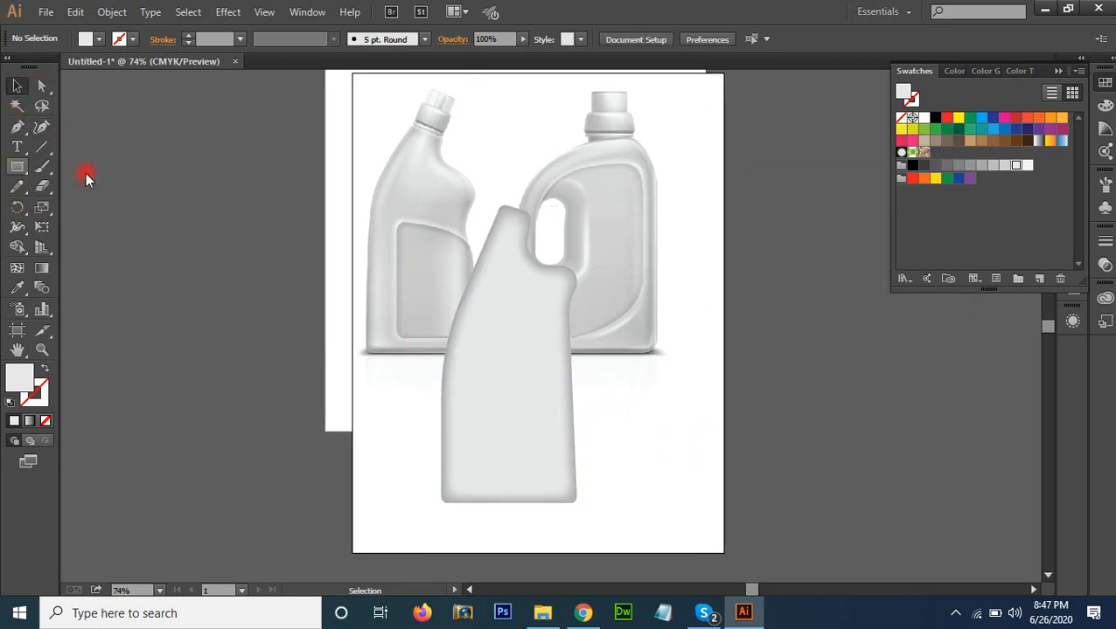
left_click_drag(16, 166, 79, 197)
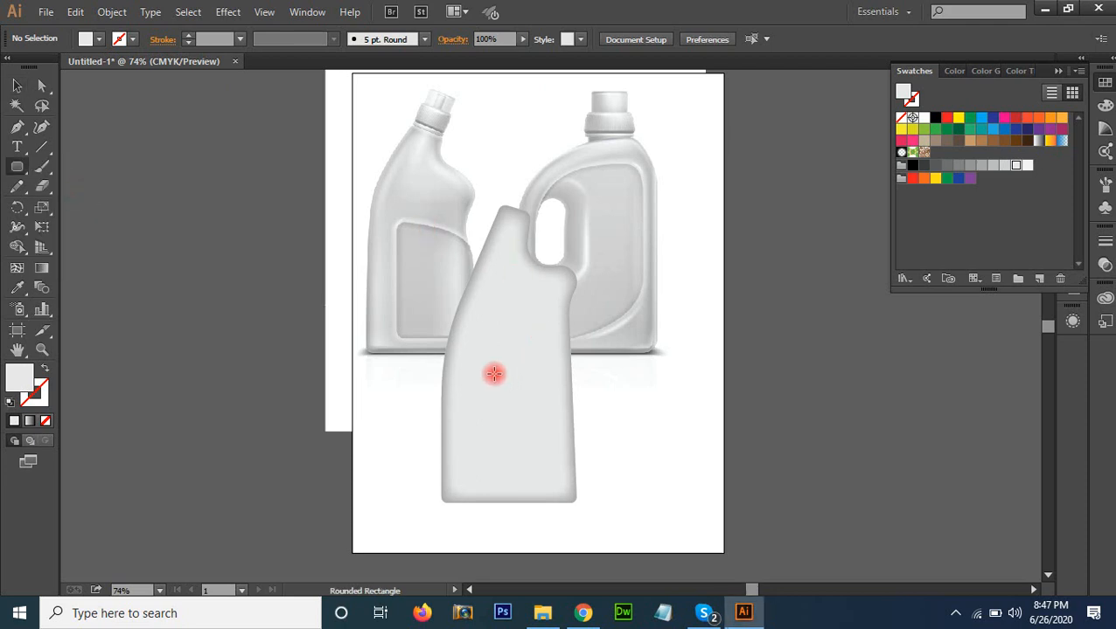
left_click_drag(492, 366, 570, 472)
key("ctrl+z")
Draw an upright square-cornered rectangle as a label panel on the lower right part of the bottle body
left_click_drag(18, 163, 61, 165)
left_click_drag(496, 363, 558, 468)
key("a")
left_click(828, 424)
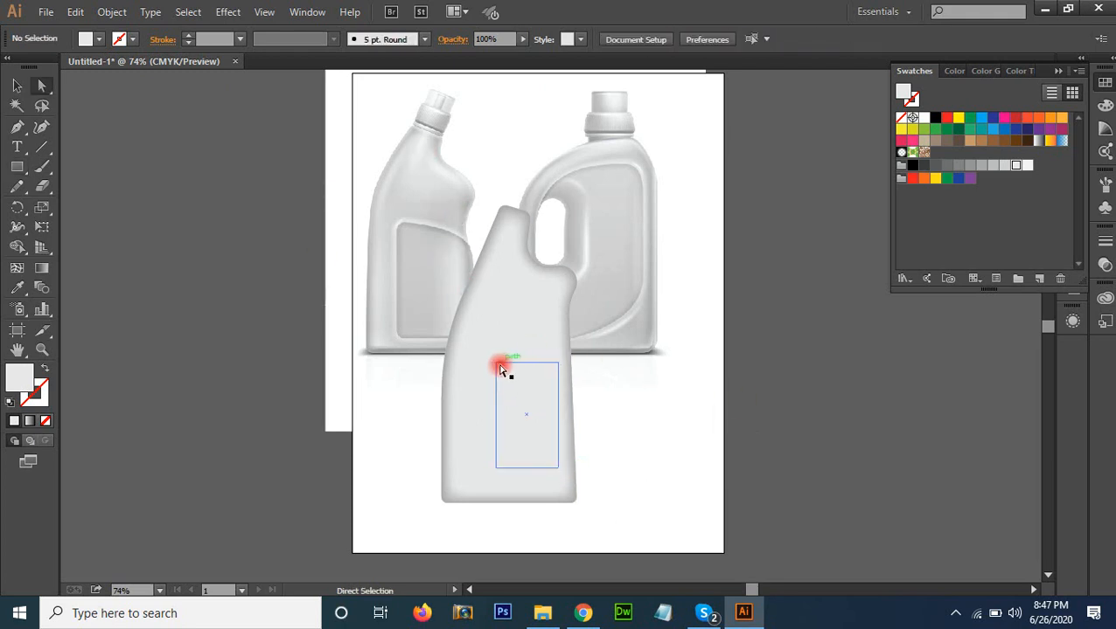
Raise the label panel's upper-left corner to slant its top edge, and round both left corners
left_click_drag(496, 363, 495, 341)
left_click_drag(496, 473, 497, 473)
left_click_drag(505, 354, 504, 358)
key("v")
left_click(606, 397)
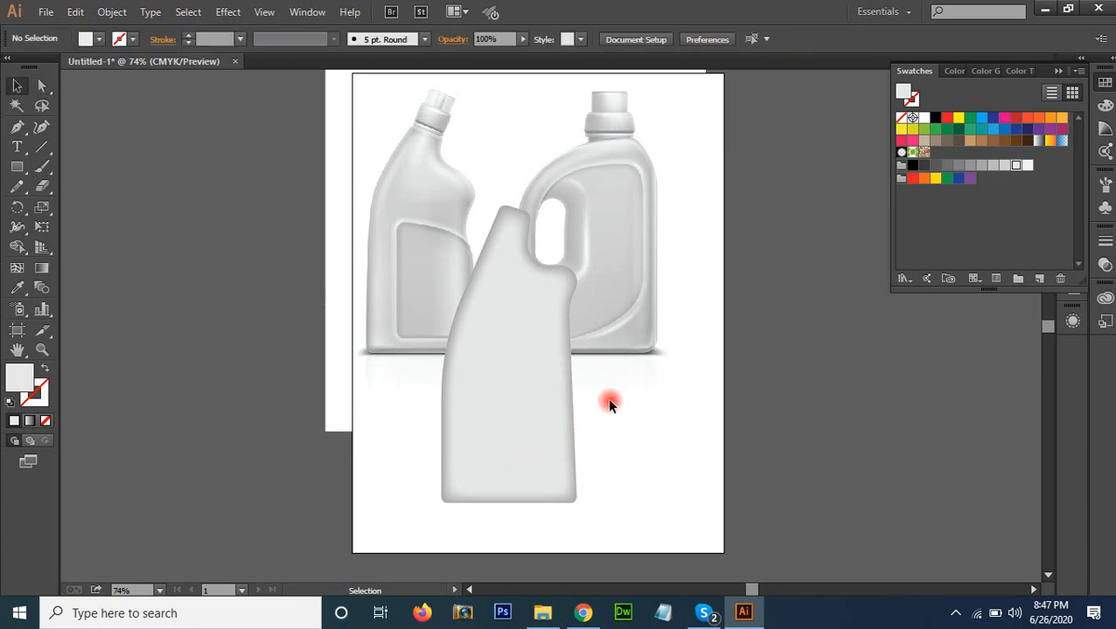
Fill the label panel with a linear gradient and set its dark end stop to 25% black
left_click(524, 420)
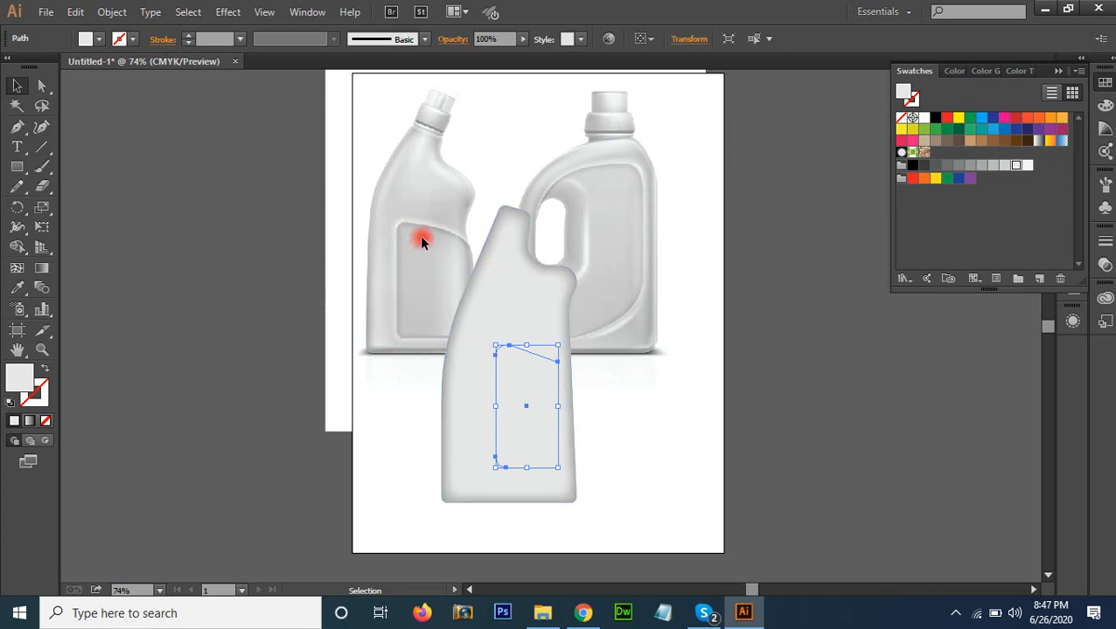
left_click(1056, 71)
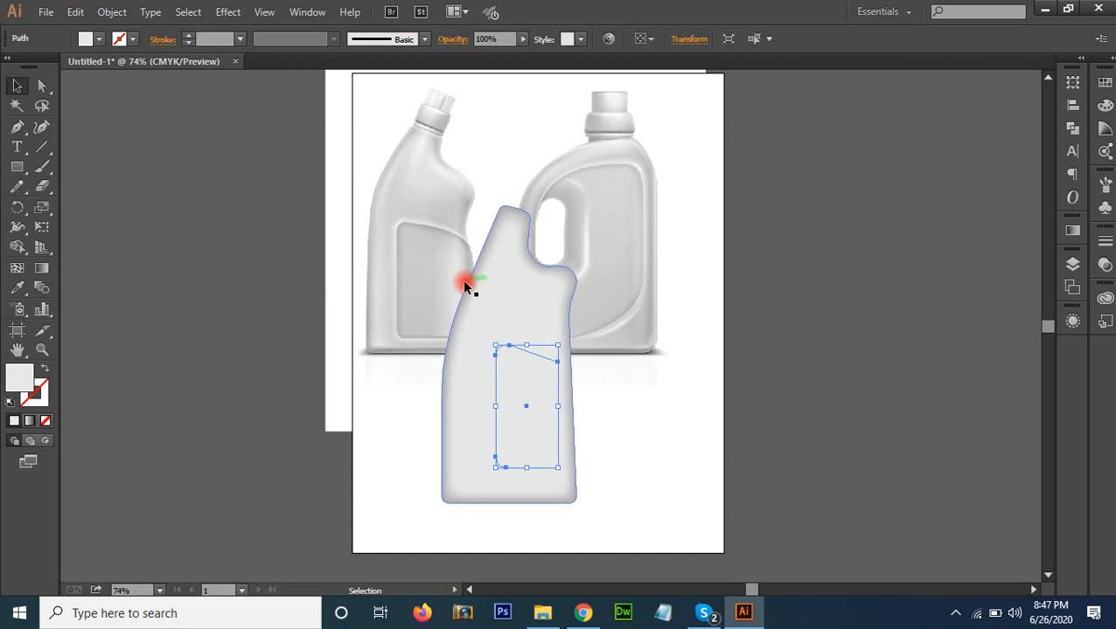
left_click(1073, 232)
left_click(1001, 398)
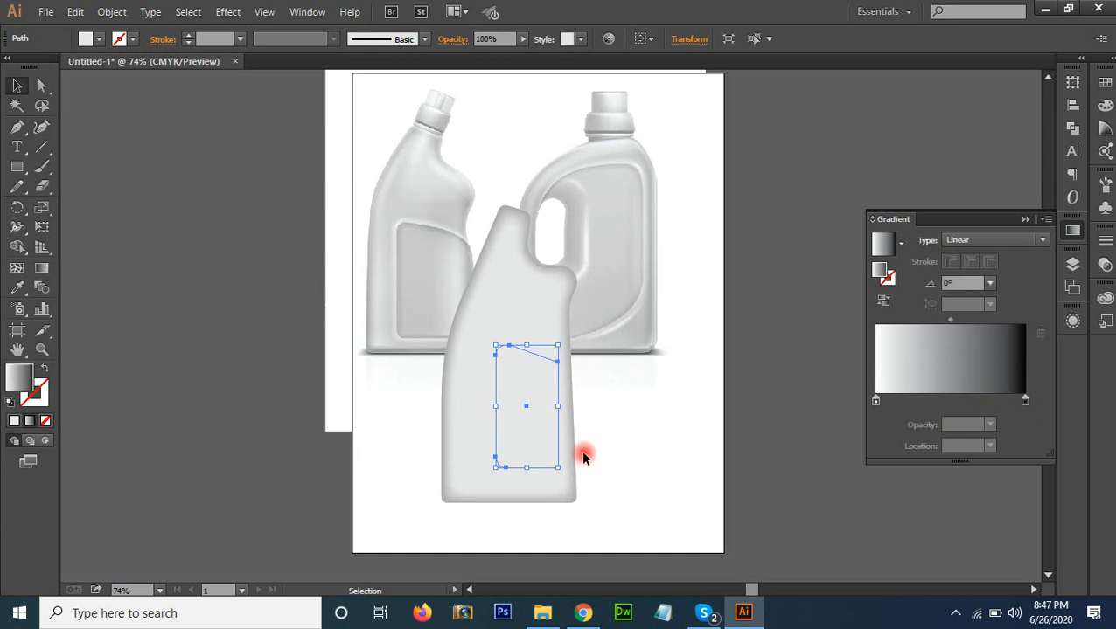
left_click(1024, 402)
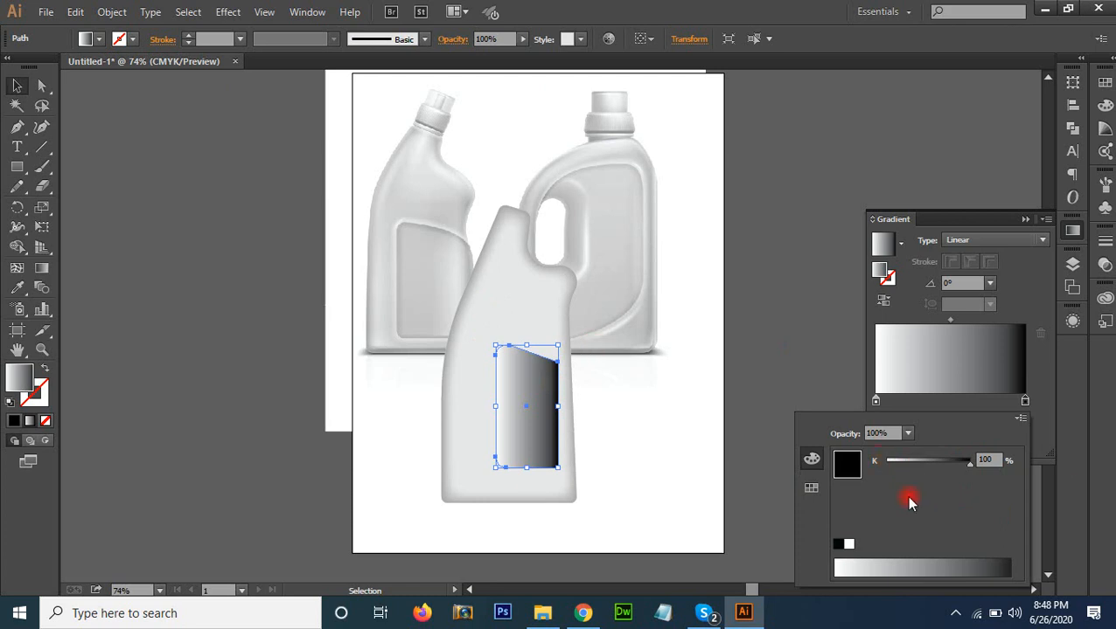
left_click_drag(945, 468, 908, 466)
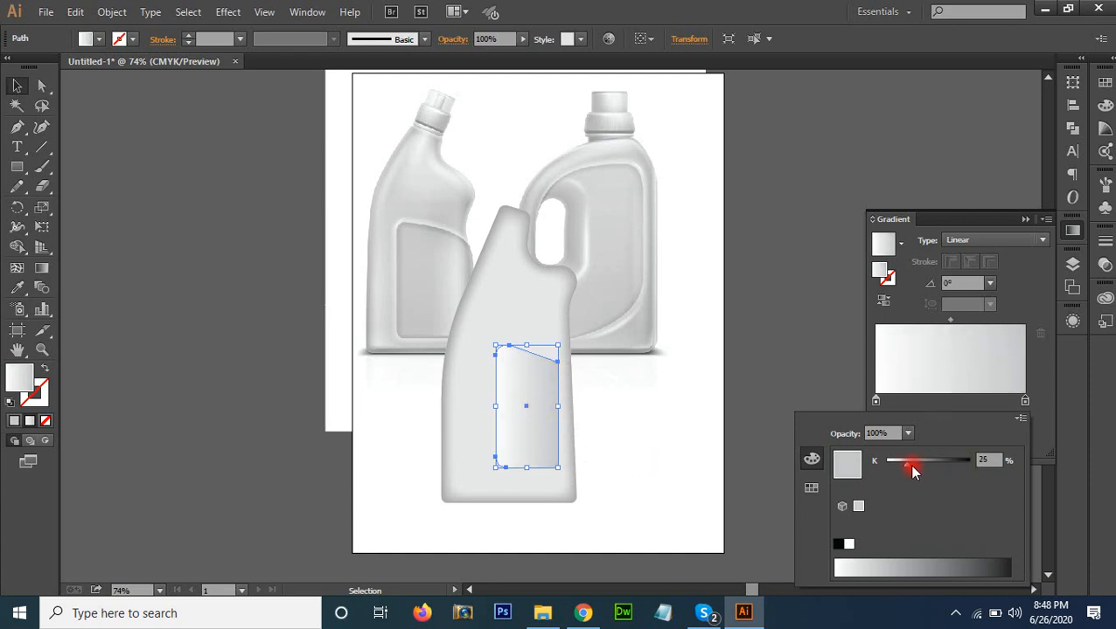
Shift the gradient's white stop toward the grey end and place grey stops at 52.15% and 13.44%
left_click(992, 406)
left_click_drag(878, 402, 525, 389)
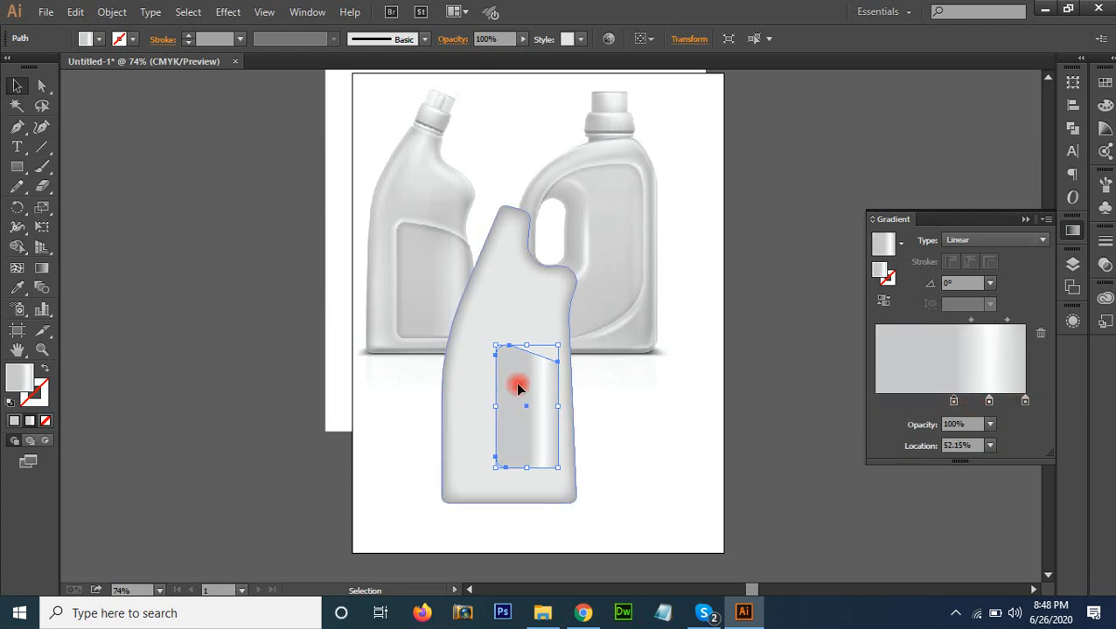
left_click_drag(957, 409, 897, 409)
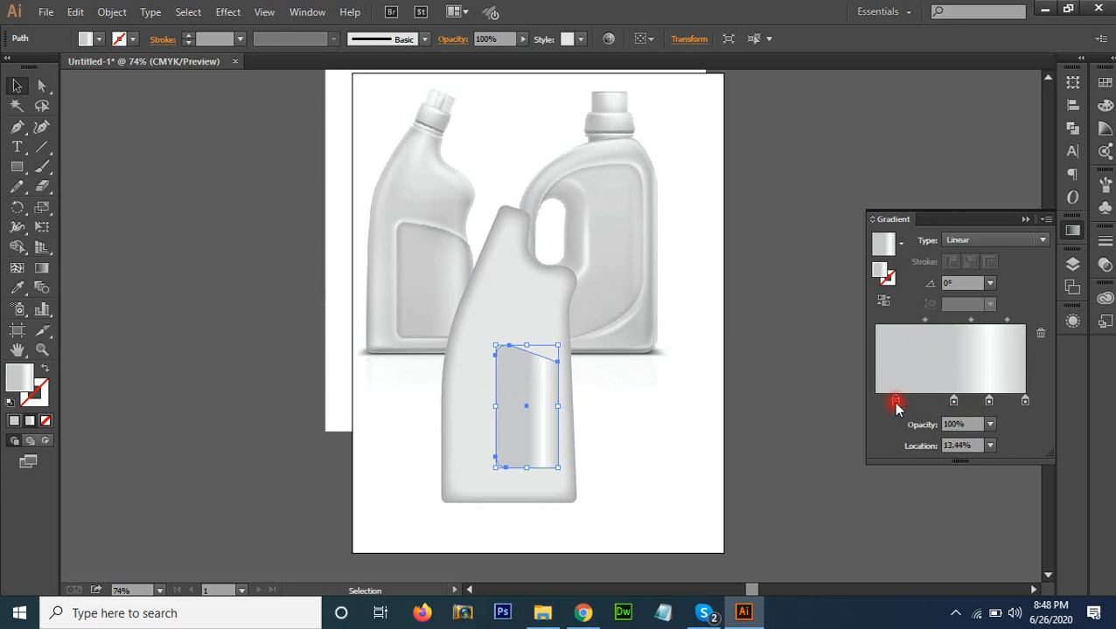
Darken the gradient's 13.44% stop to 38% black and add a 59% black stop at 0%
double_click(896, 407)
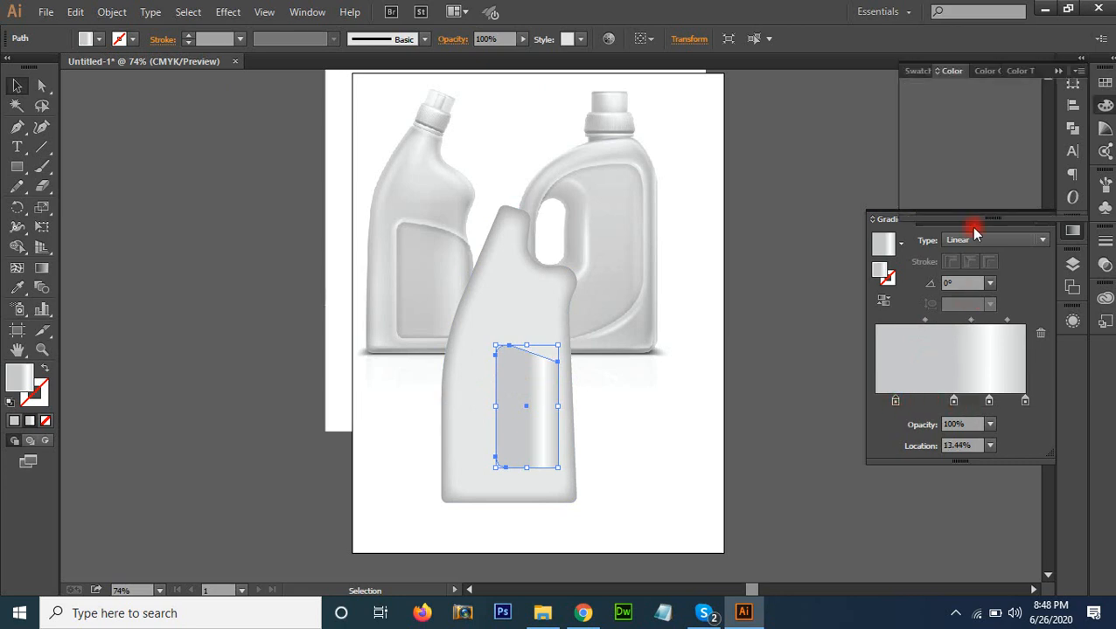
left_click_drag(984, 103, 991, 102)
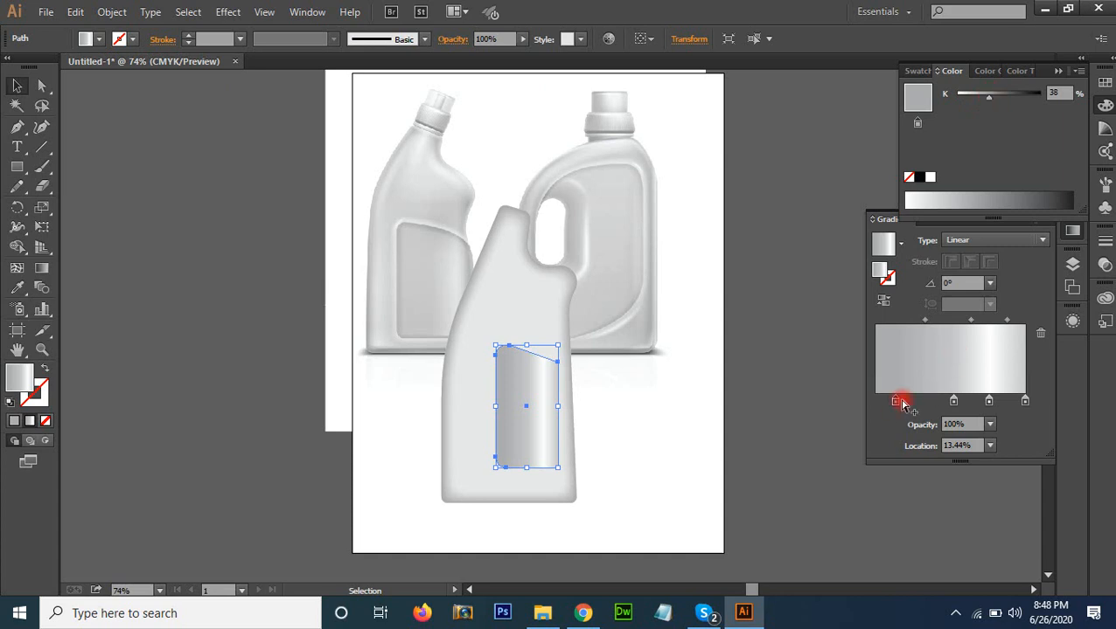
left_click_drag(893, 405, 875, 408)
left_click_drag(988, 99, 1010, 103)
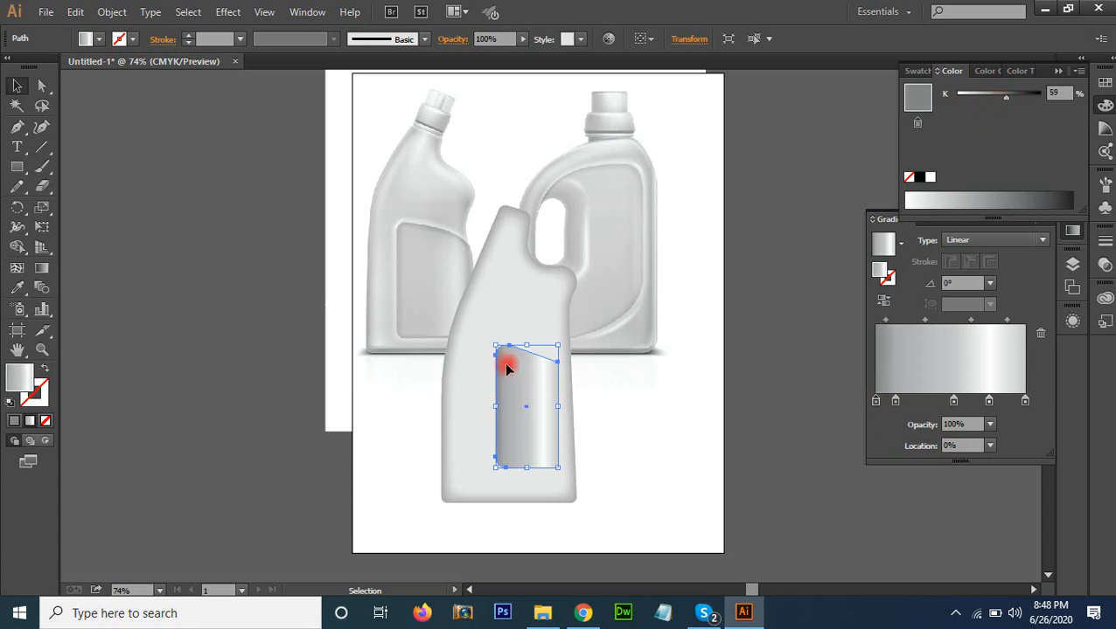
Start an Outer Glow effect on the label panel with white as its colour, Normal blending mode and the preview enabled
left_click(226, 12)
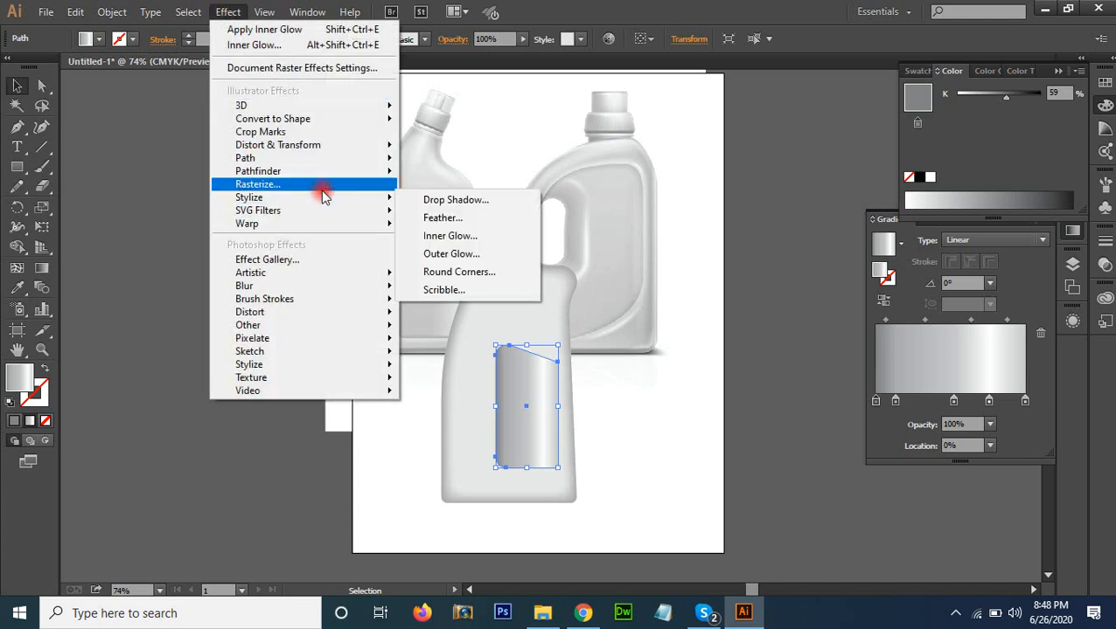
mouse_move(323, 199)
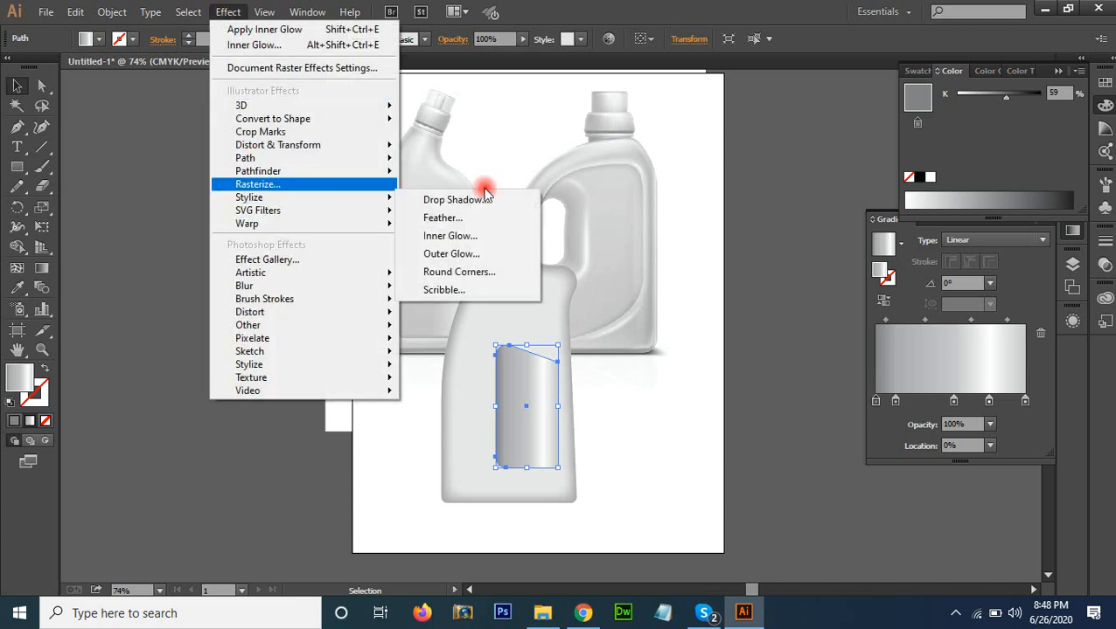
left_click(460, 258)
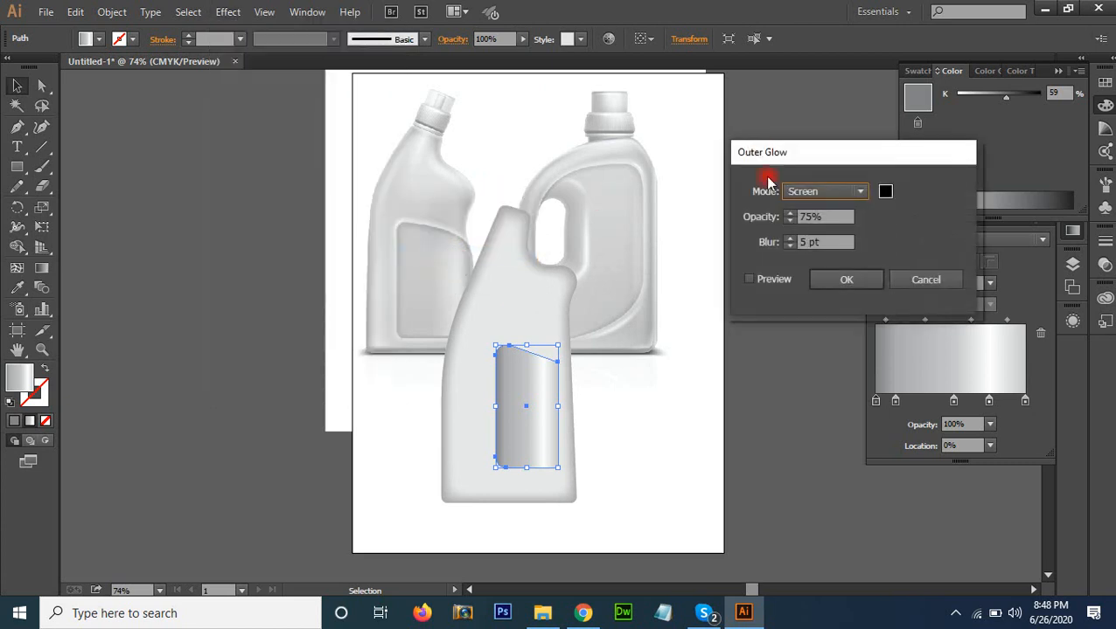
left_click(885, 197)
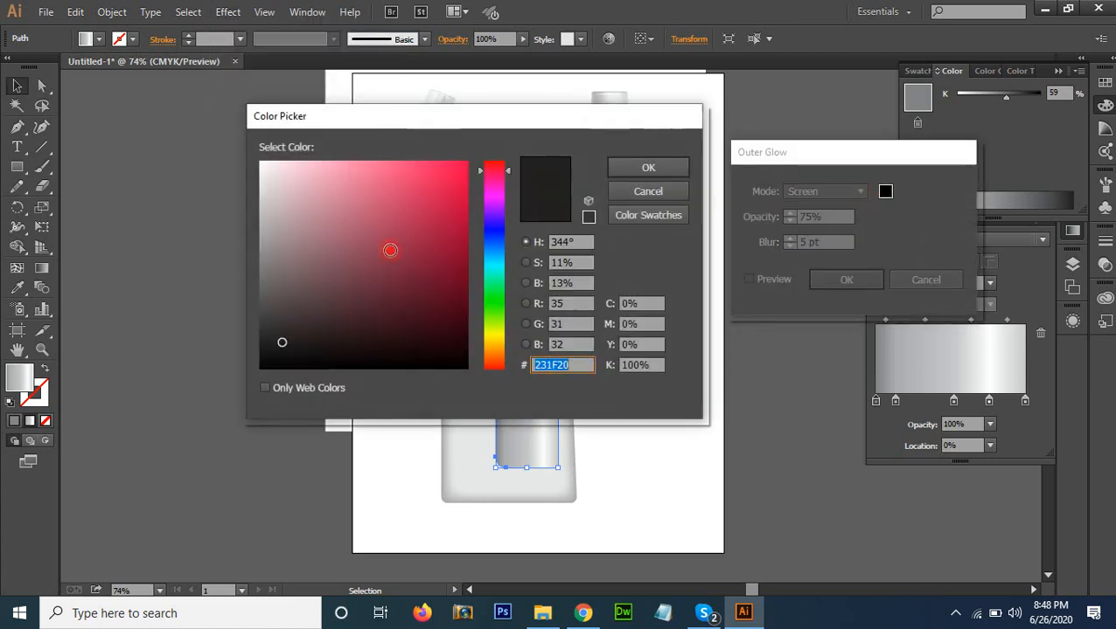
left_click_drag(267, 170, 248, 134)
left_click(648, 167)
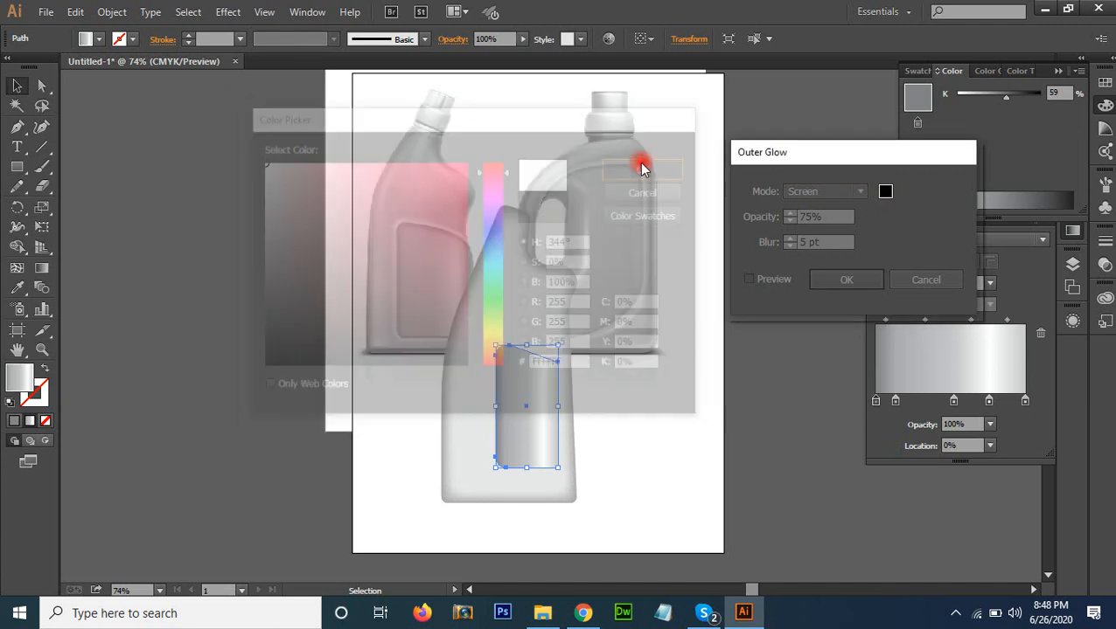
left_click(757, 279)
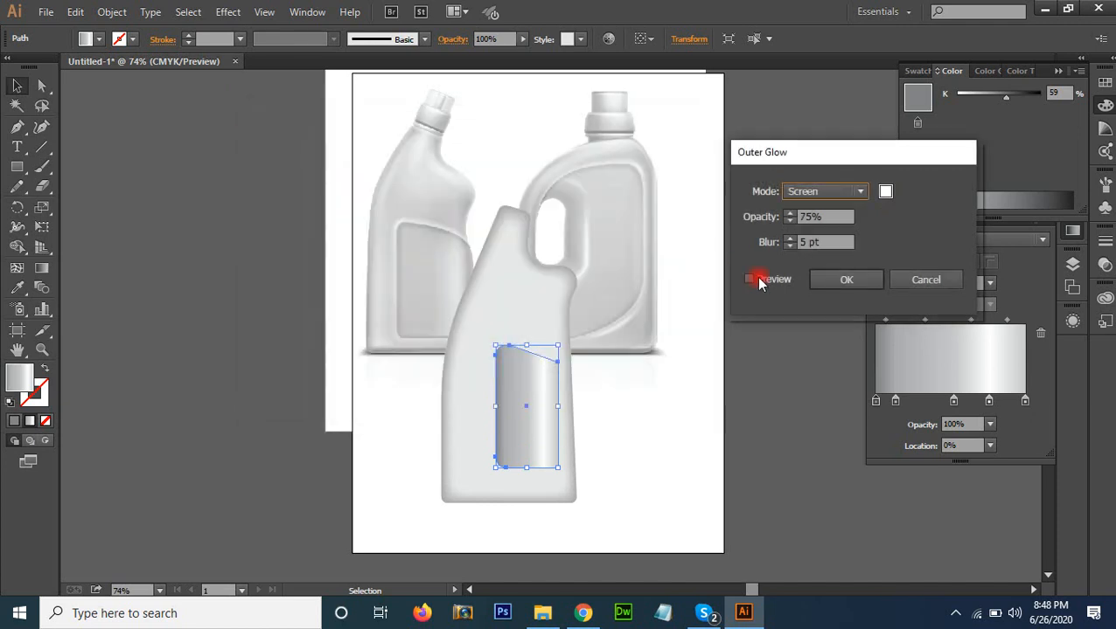
left_click(831, 191)
left_click(829, 208)
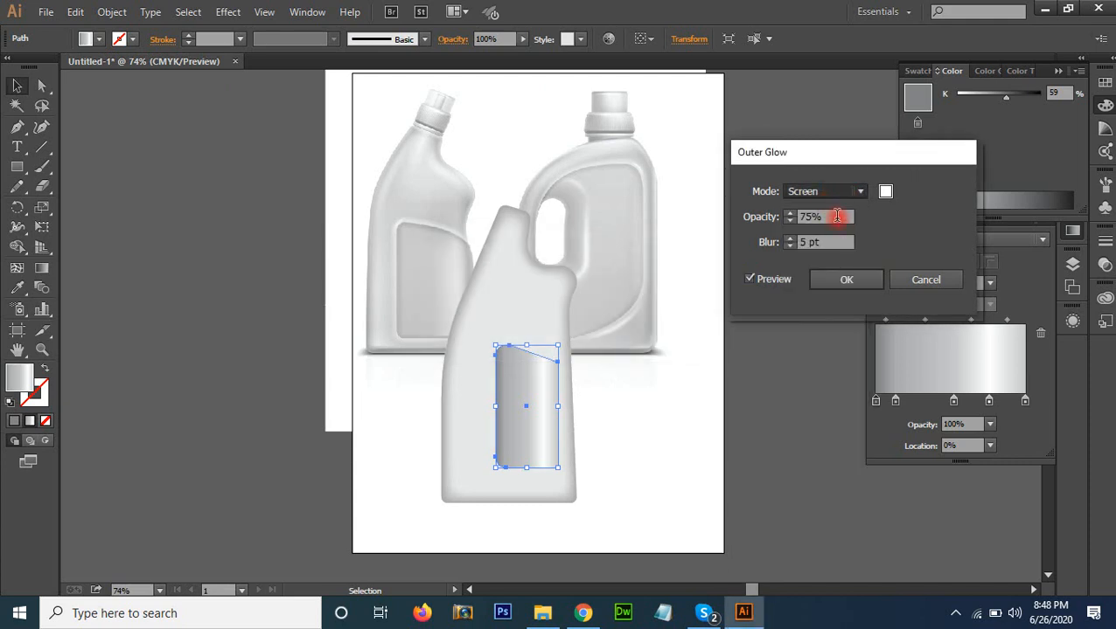
Set the label panel's outer glow opacity to 100%, apply the effect and deselect the panel
left_click(745, 222)
type("100")
key("Tab")
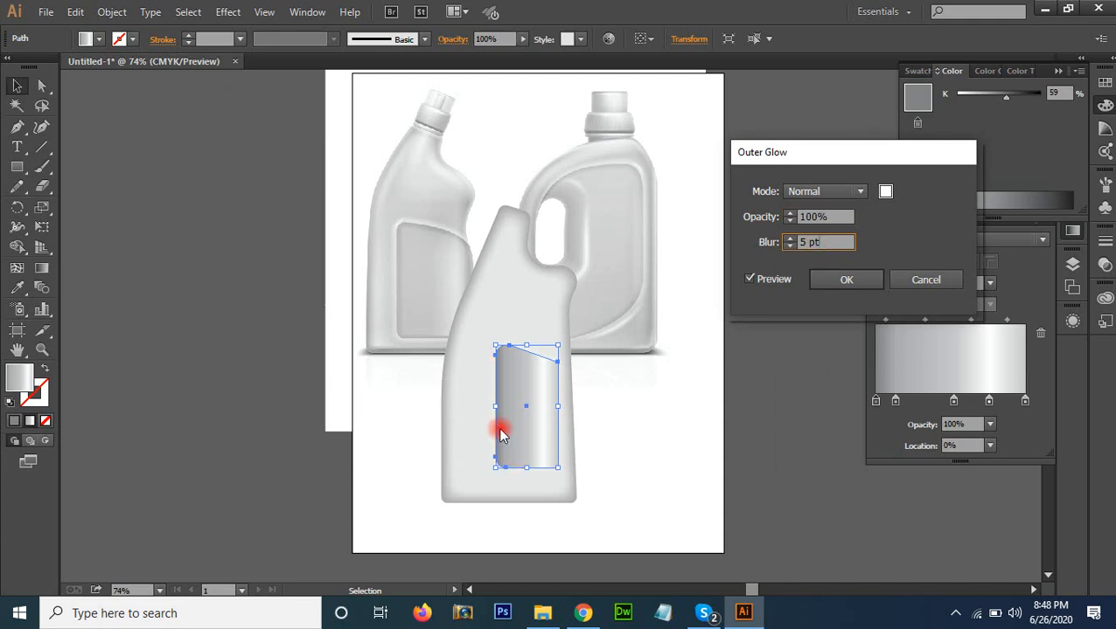
left_click(765, 244)
left_click(827, 279)
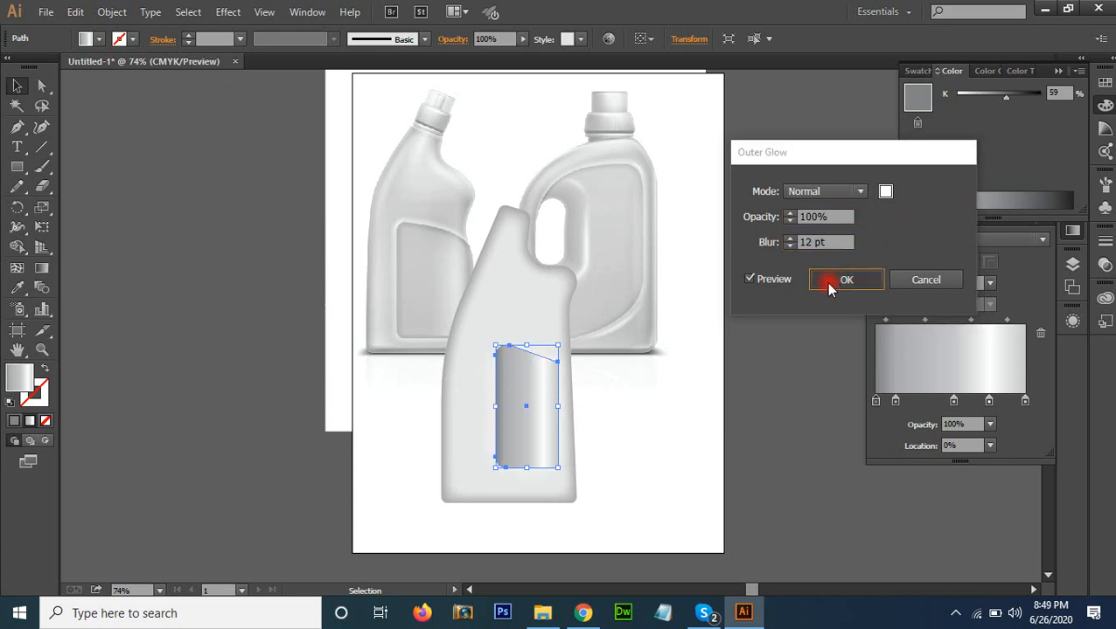
left_click(776, 397)
Examine the label panel's gradient and glow edges up close, checking the bottle with the panel temporarily removed
key("z")
left_click_drag(561, 412, 652, 499)
left_click_drag(437, 441, 487, 442)
key("v")
left_click(468, 380)
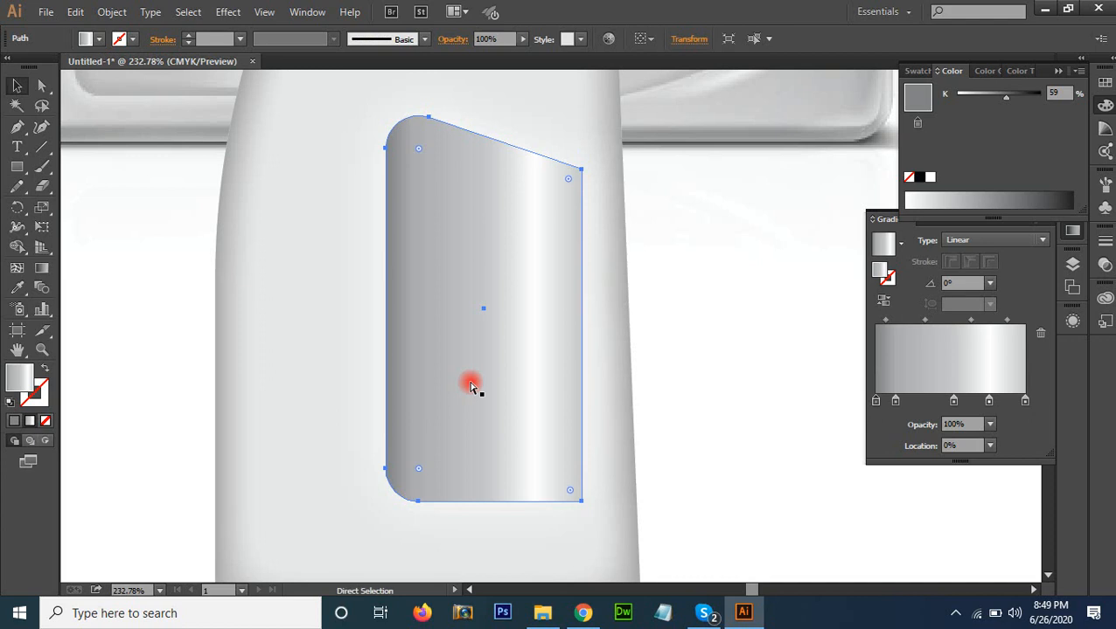
key("Delete")
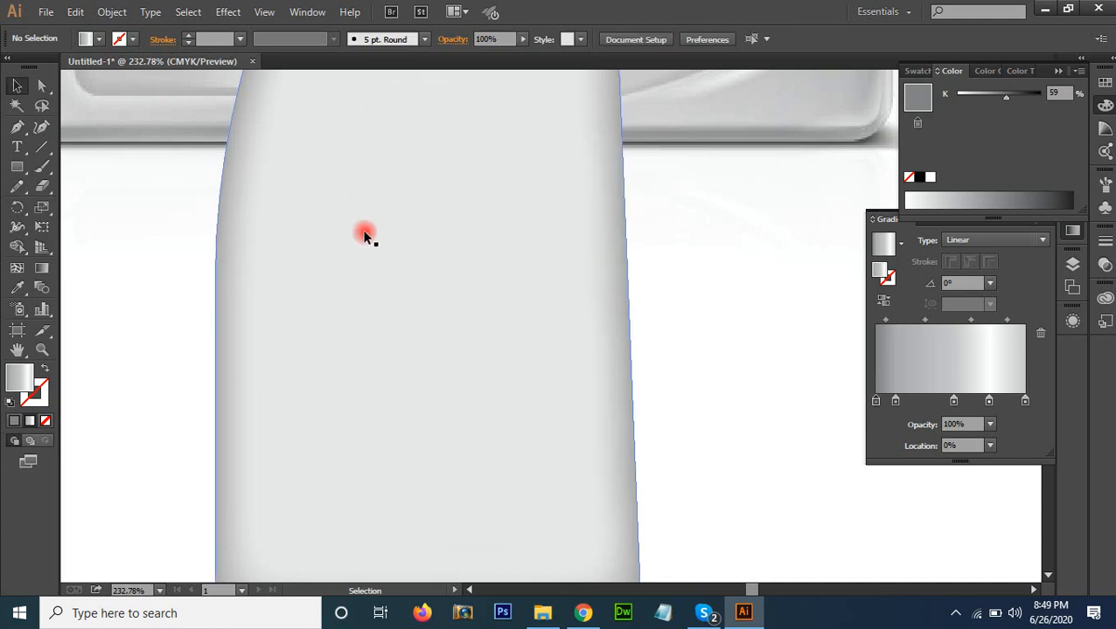
key("ctrl+z")
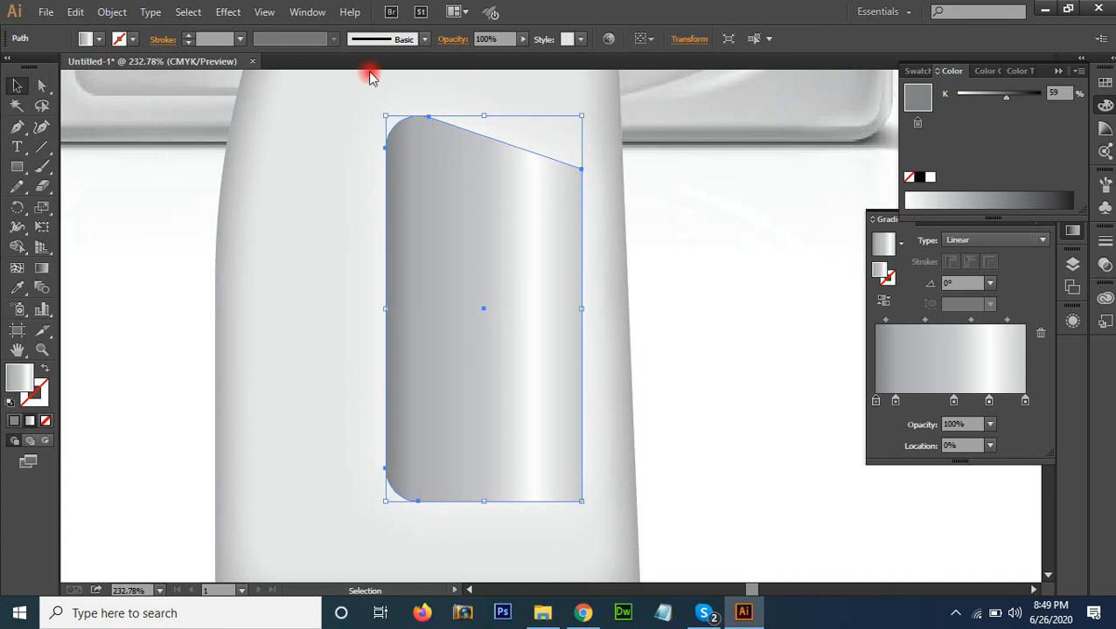
left_click(764, 450)
left_click_drag(589, 467, 583, 475)
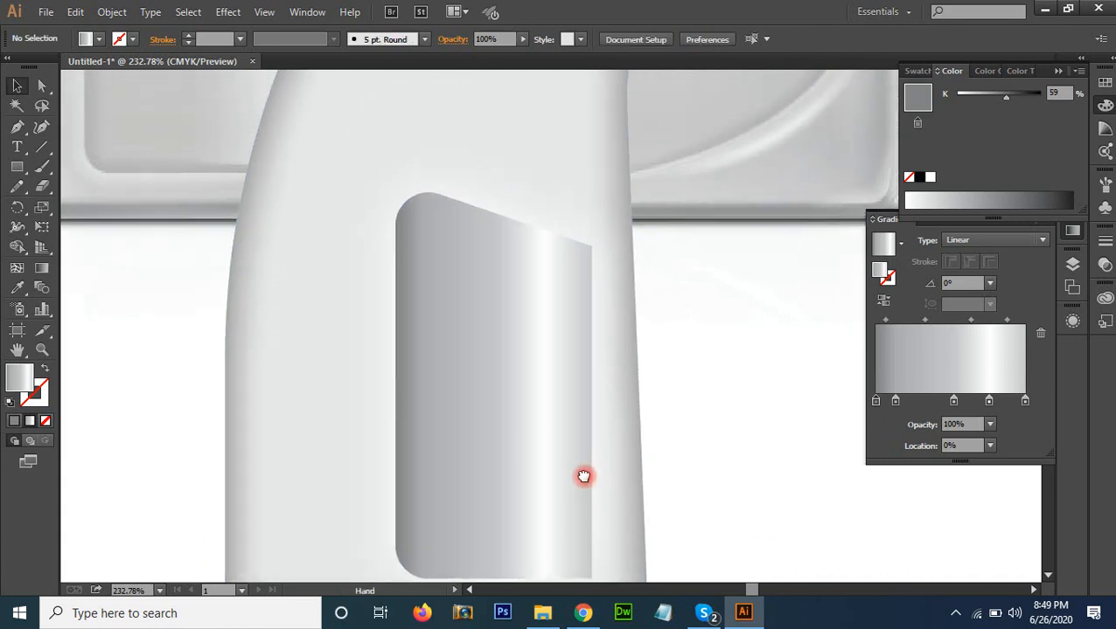
left_click(501, 308)
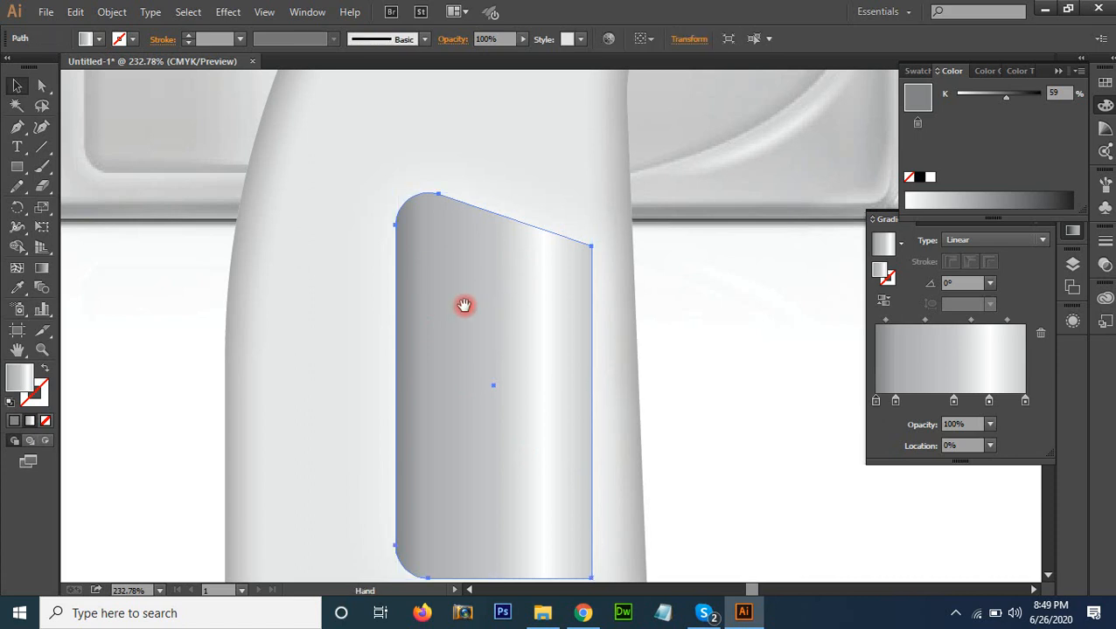
left_click_drag(463, 306, 449, 266)
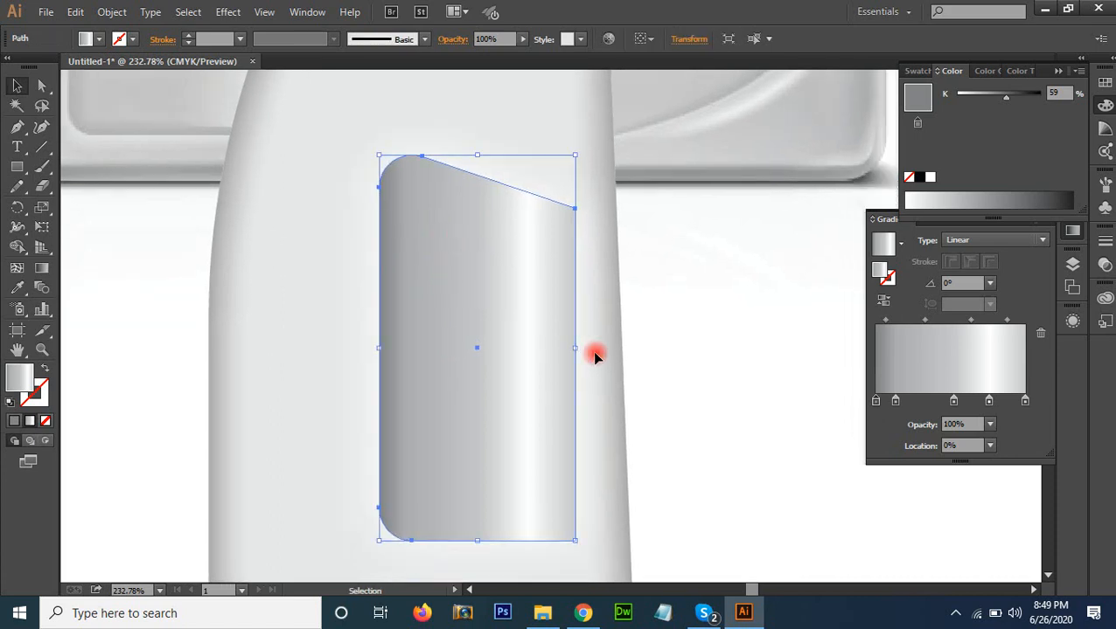
left_click(228, 12)
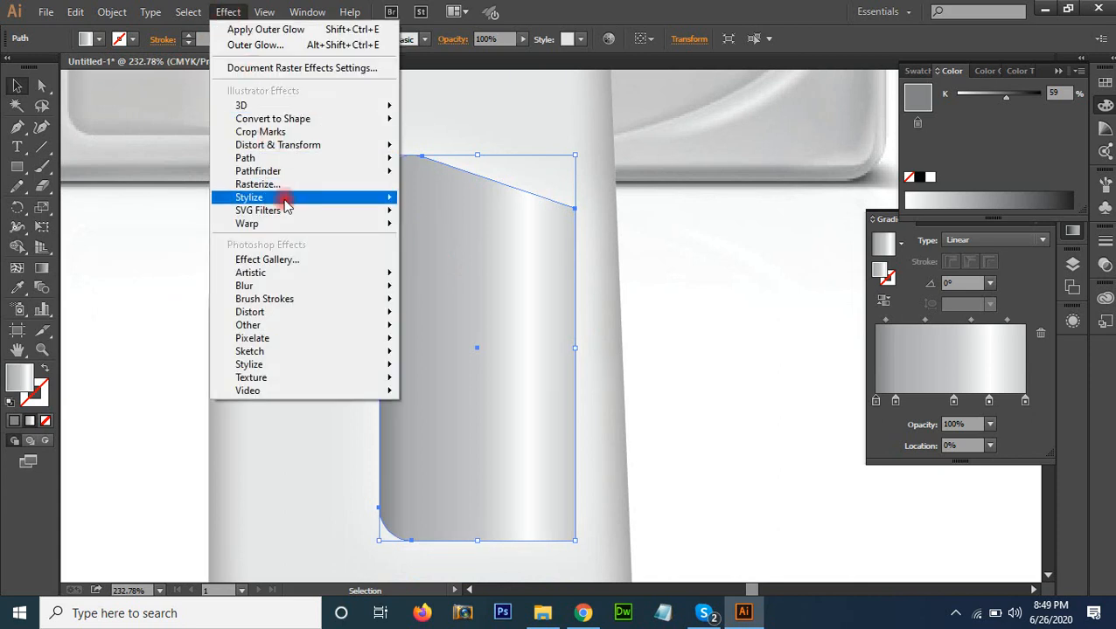
mouse_move(284, 201)
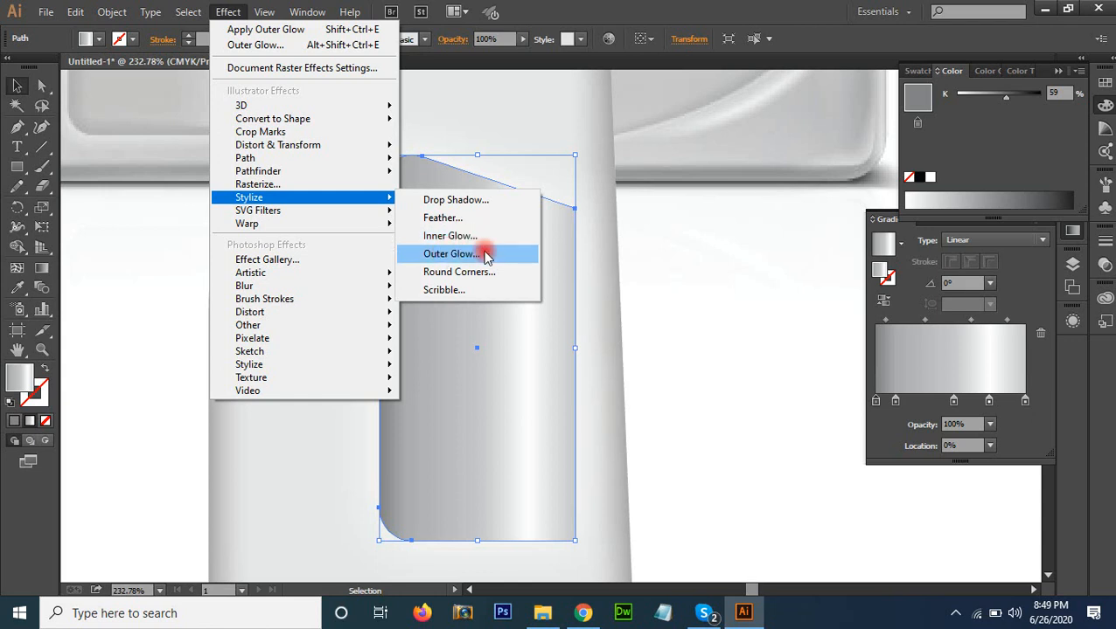
left_click(707, 307)
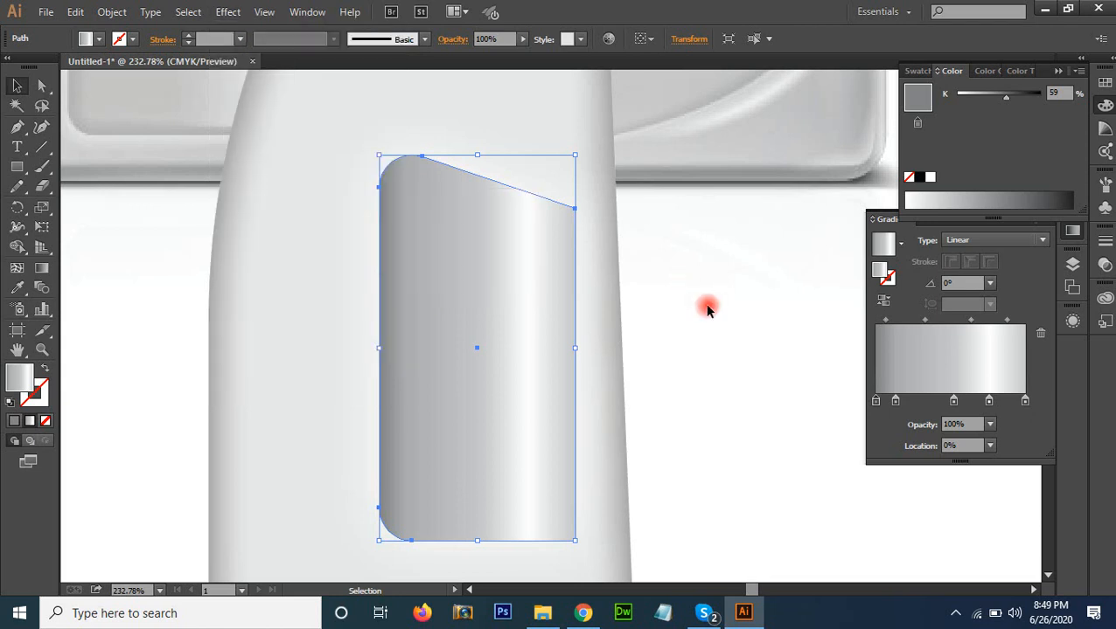
Move the bottle together with its label panel off the artboard into the empty space to its left
left_click(708, 309)
key("ctrl+0")
left_click_drag(606, 325, 582, 174)
left_click_drag(624, 417, 200, 288)
Draw a gradient-filled rectangle about 236 × 227 pt on the artboard below the reference bottles
left_click(17, 166)
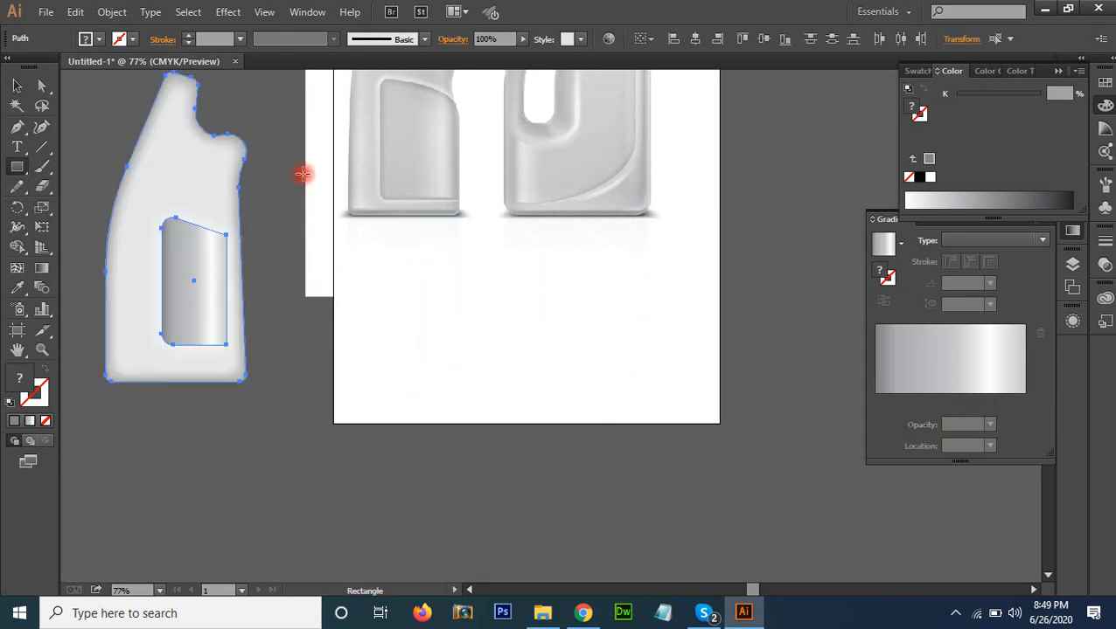
left_click_drag(449, 259, 598, 402)
key("period")
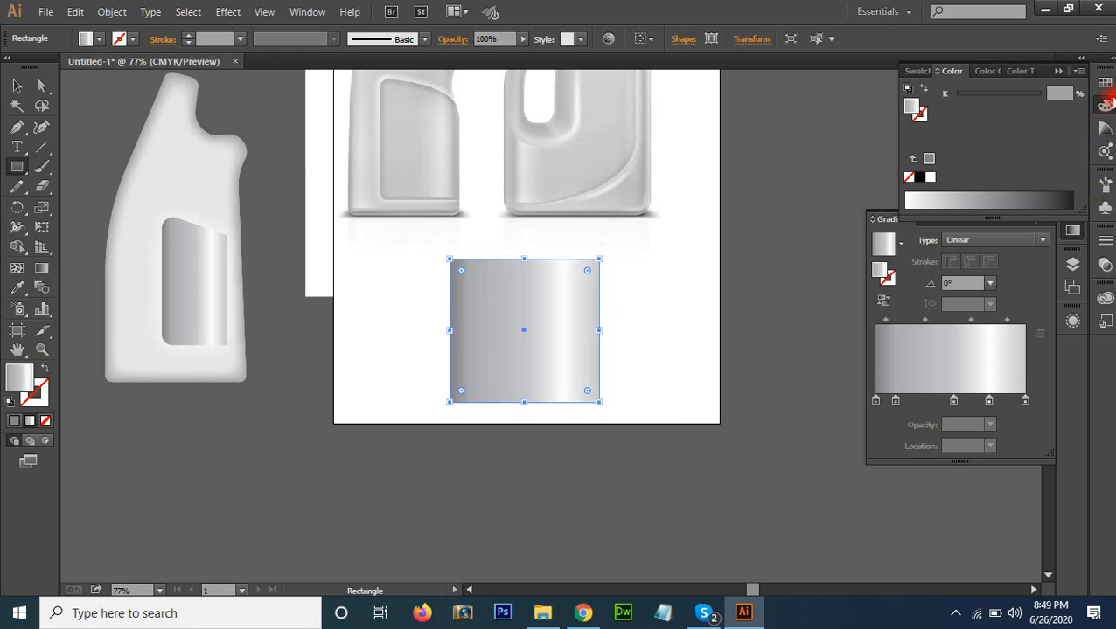
Apply a Round Corners effect with a 10 pt radius to the rectangle, with the preview enabled, and deselect it
left_click(226, 11)
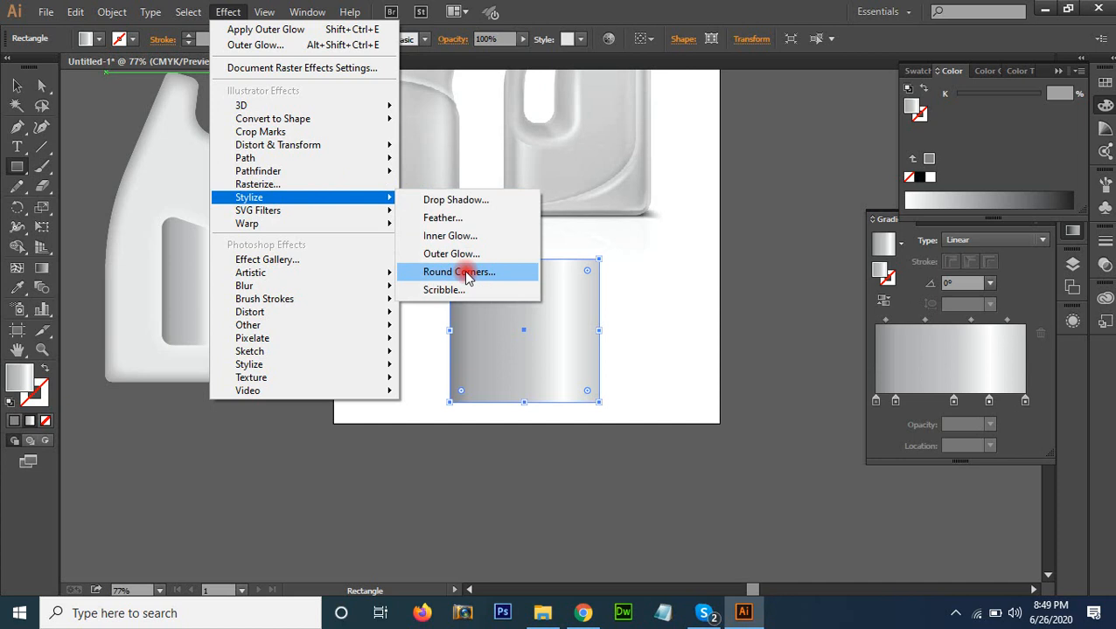
left_click(466, 274)
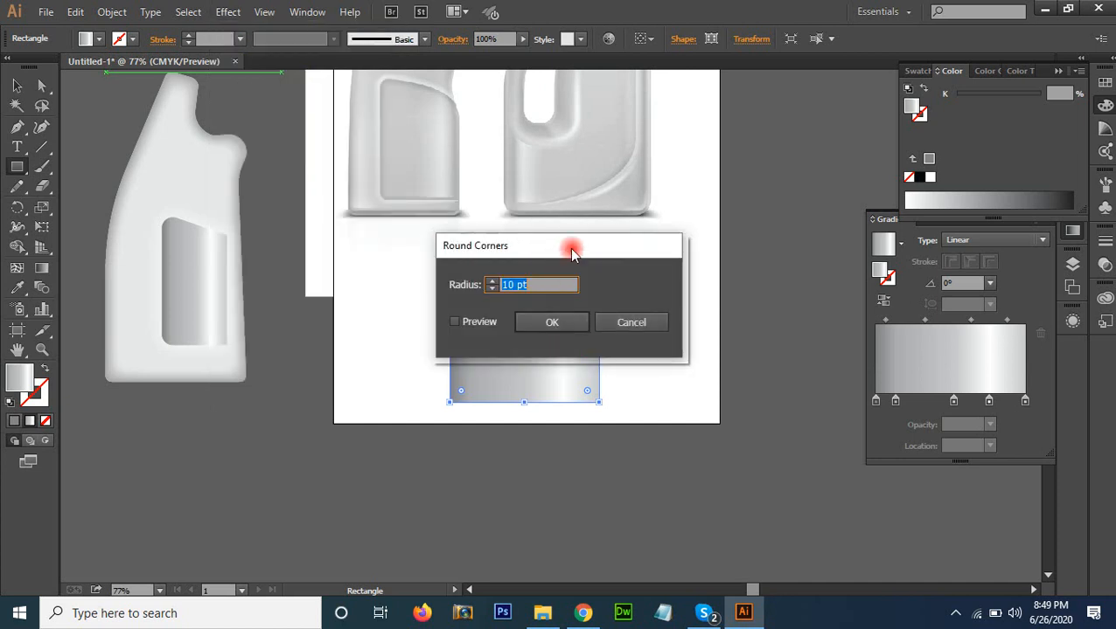
left_click_drag(572, 253, 868, 201)
left_click(765, 270)
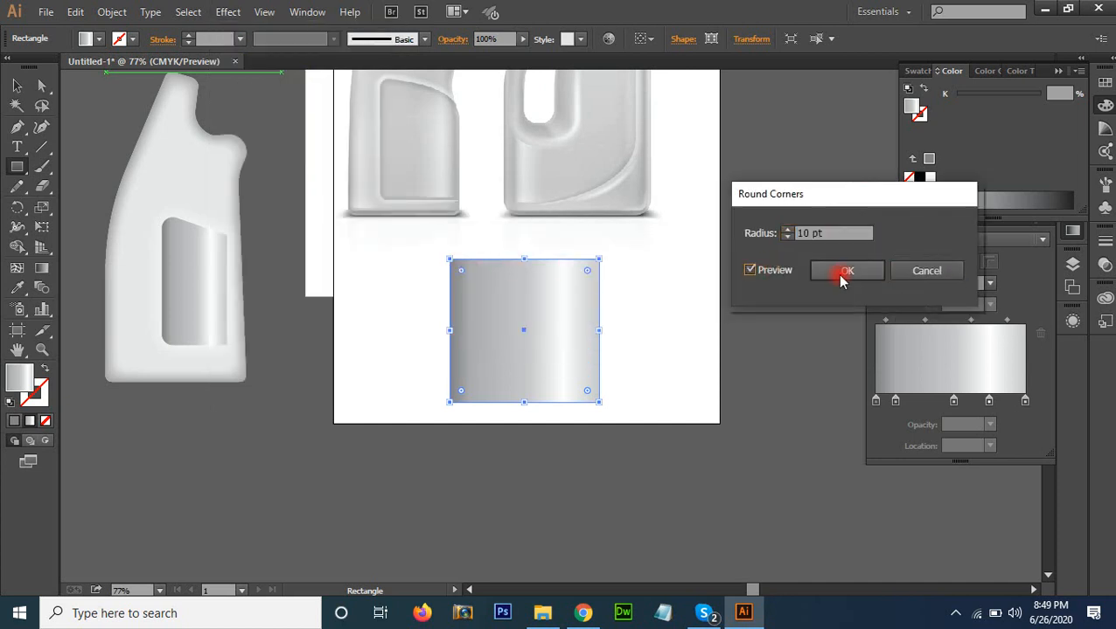
left_click_drag(860, 232, 684, 256)
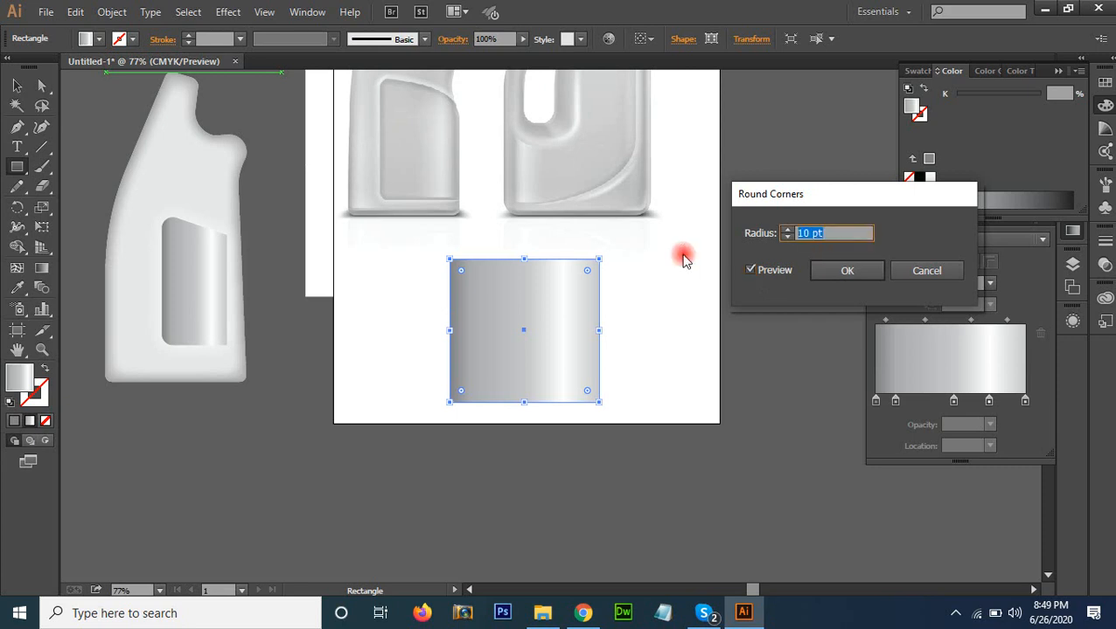
left_click(855, 274)
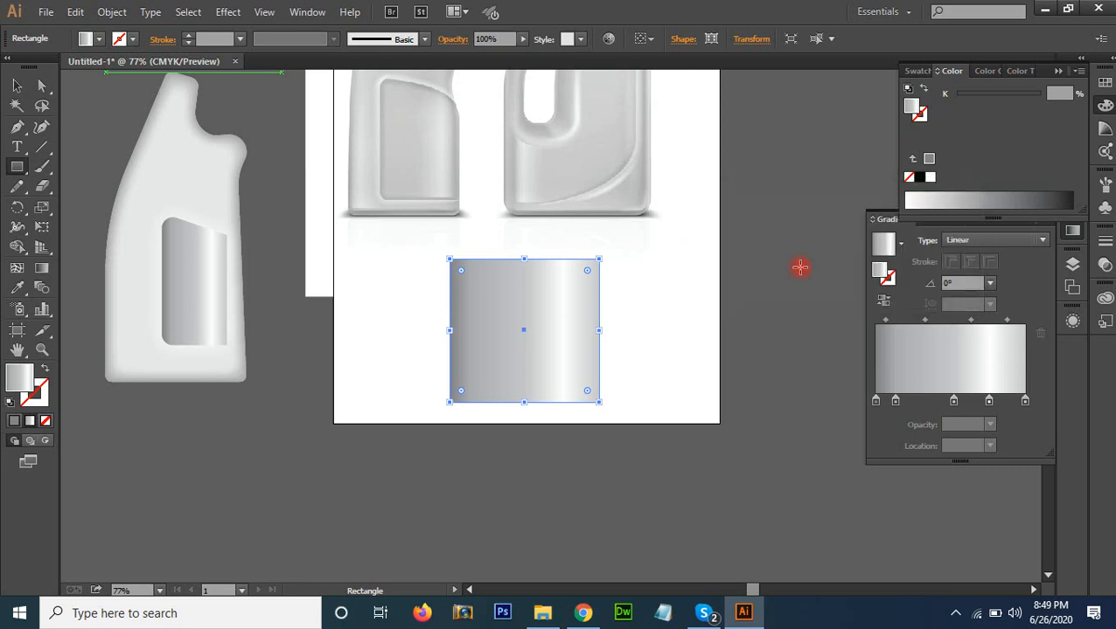
key("v")
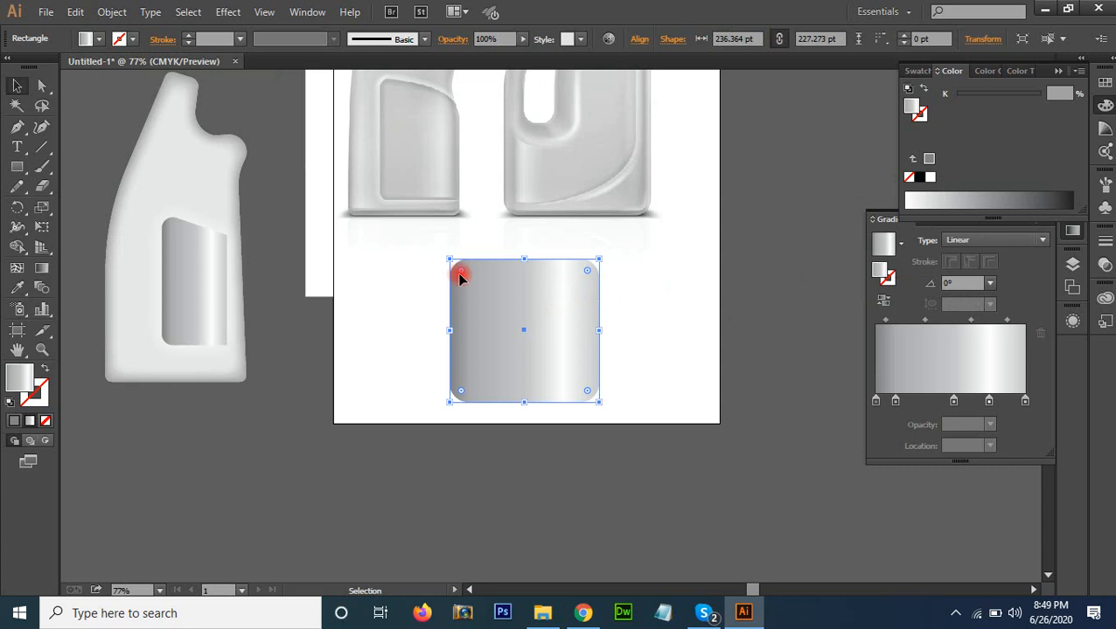
left_click(683, 292)
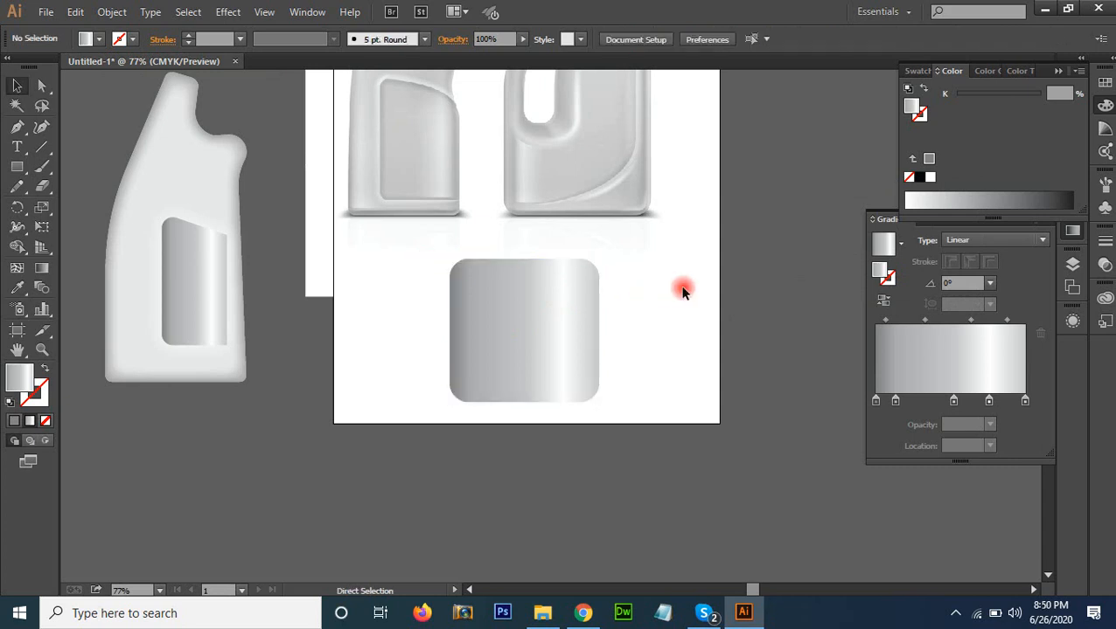
Undo the rounded corners and the rectangle itself
key("ctrl+z")
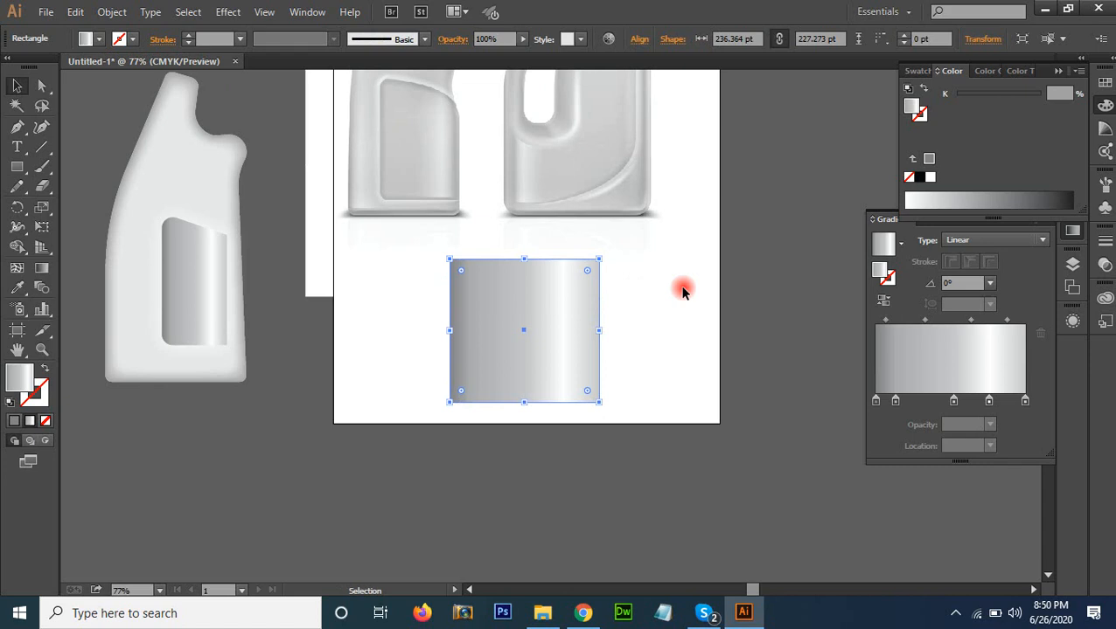
key("ctrl+z")
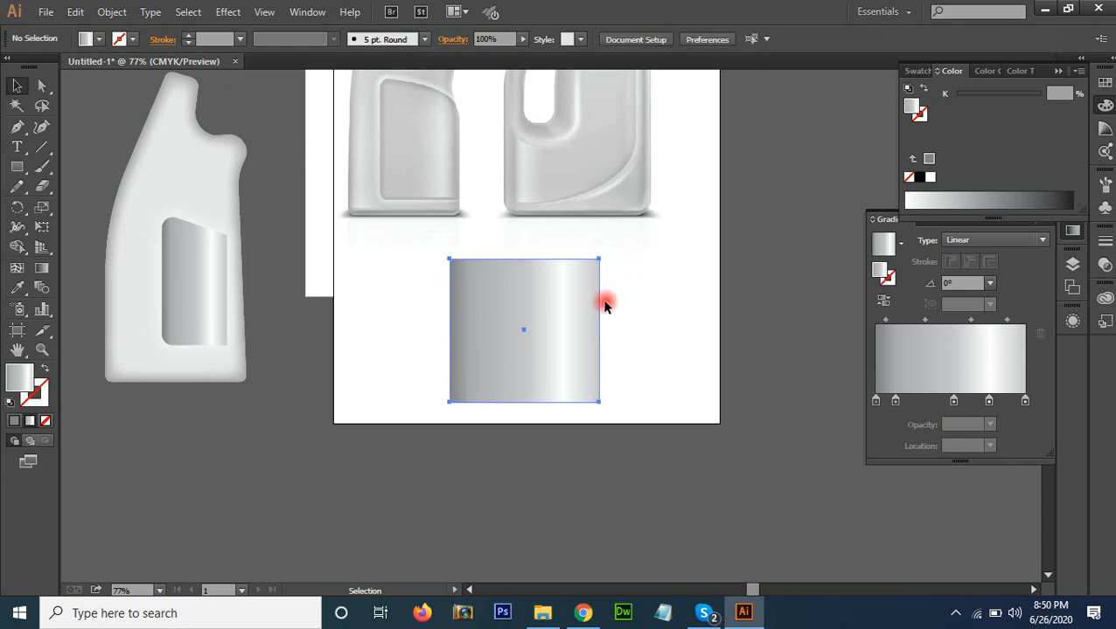
left_click(232, 11)
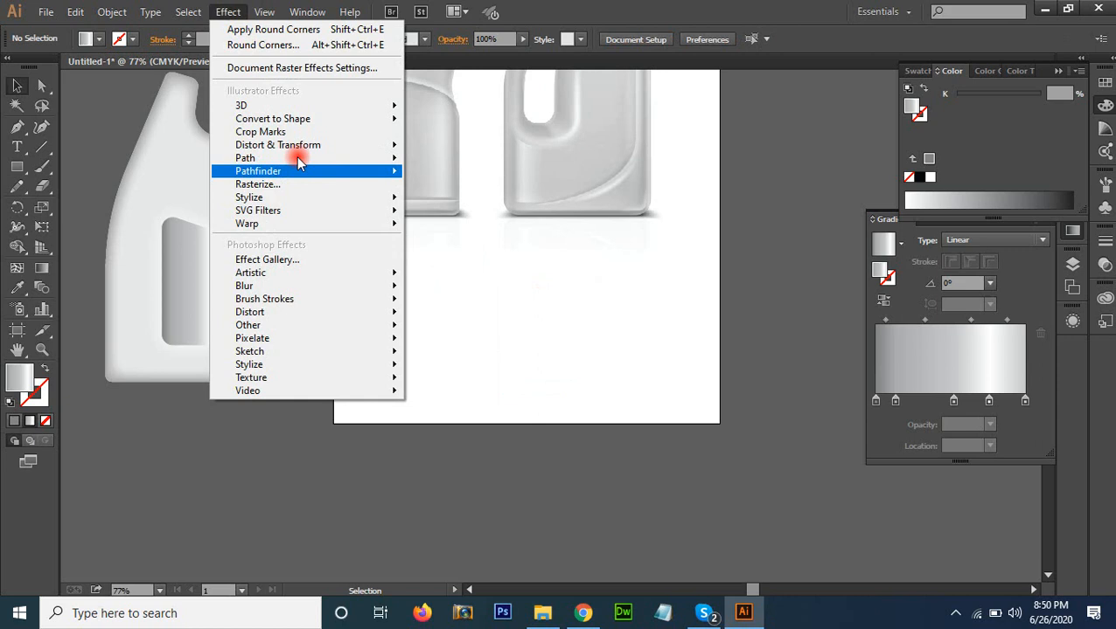
mouse_move(307, 204)
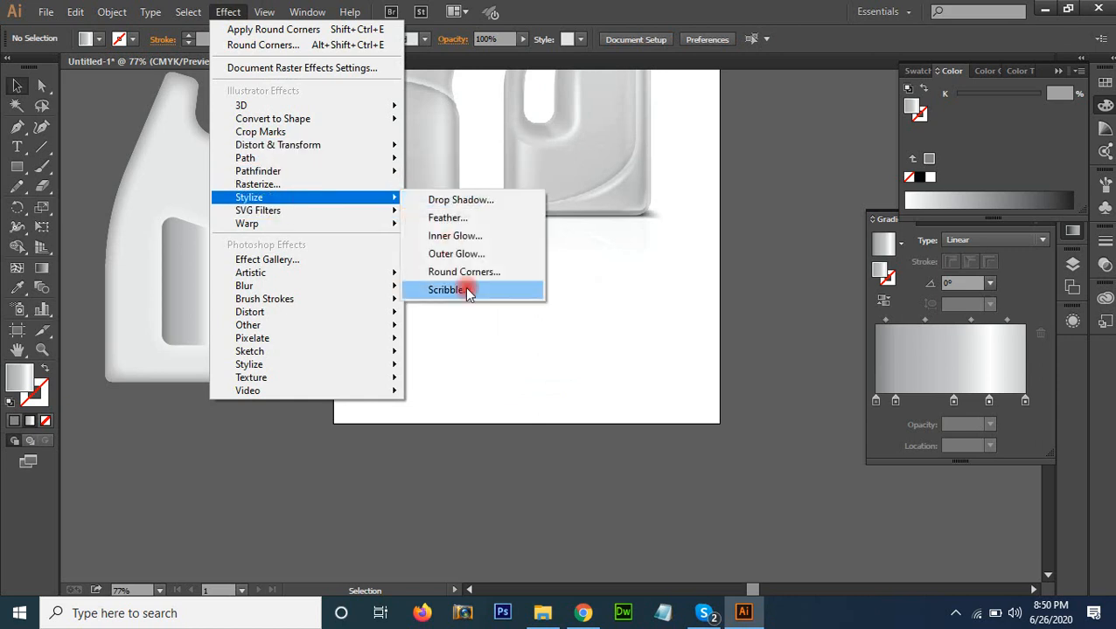
left_click(661, 313)
key("space")
left_click_drag(592, 287, 532, 271)
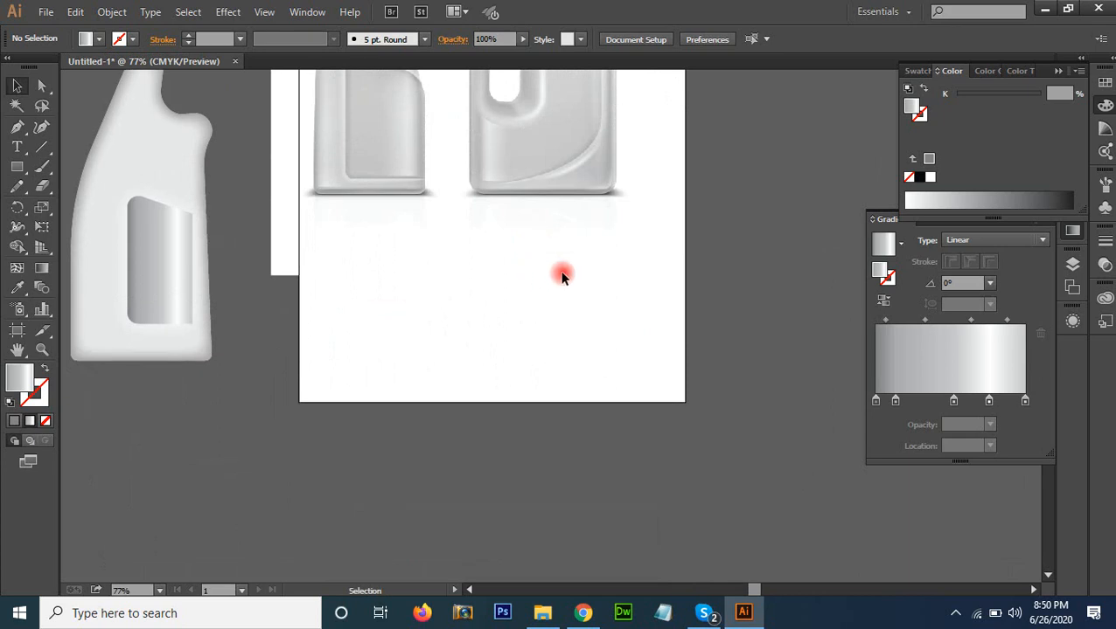
Switch to Skype and read through the unread questions and shared images in the class group chat
left_click(704, 613)
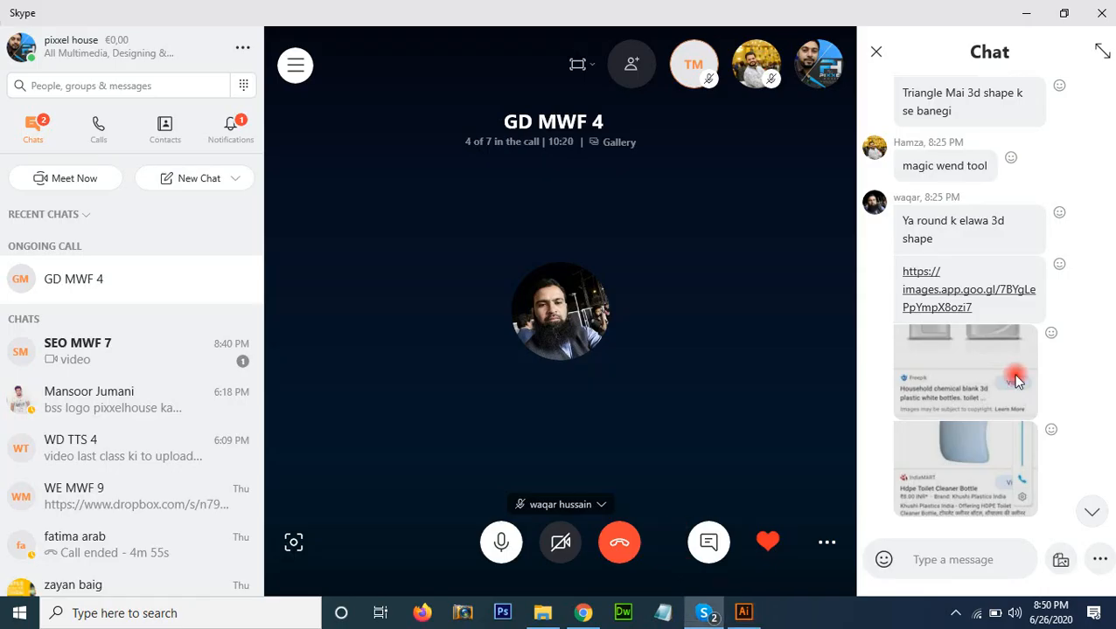
scroll(1014, 381, "down", 3)
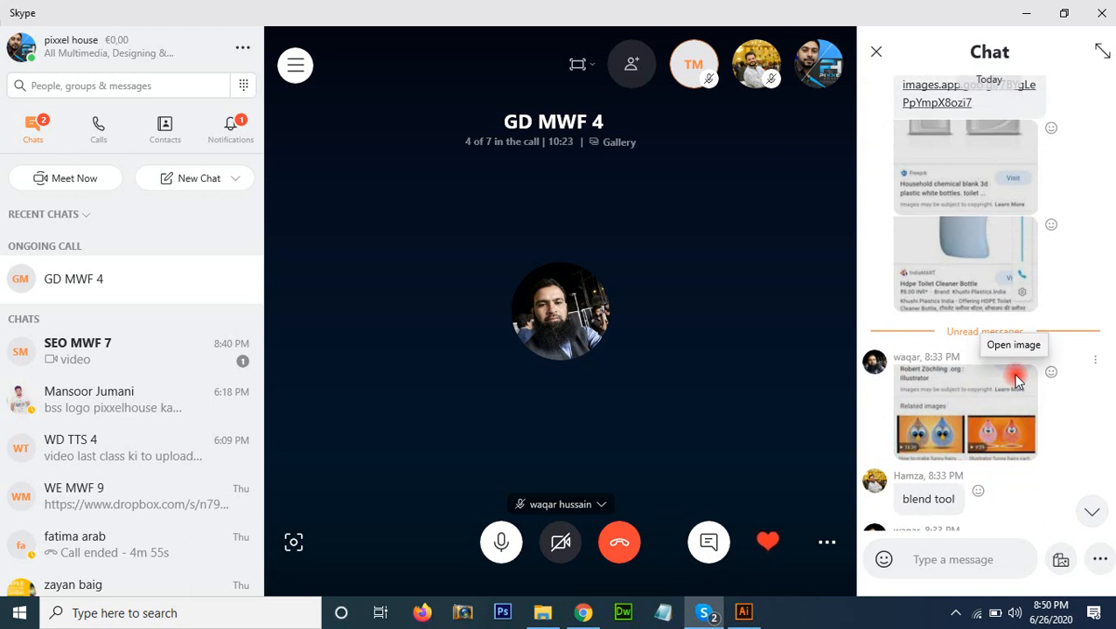
scroll(1014, 380, "down", 2)
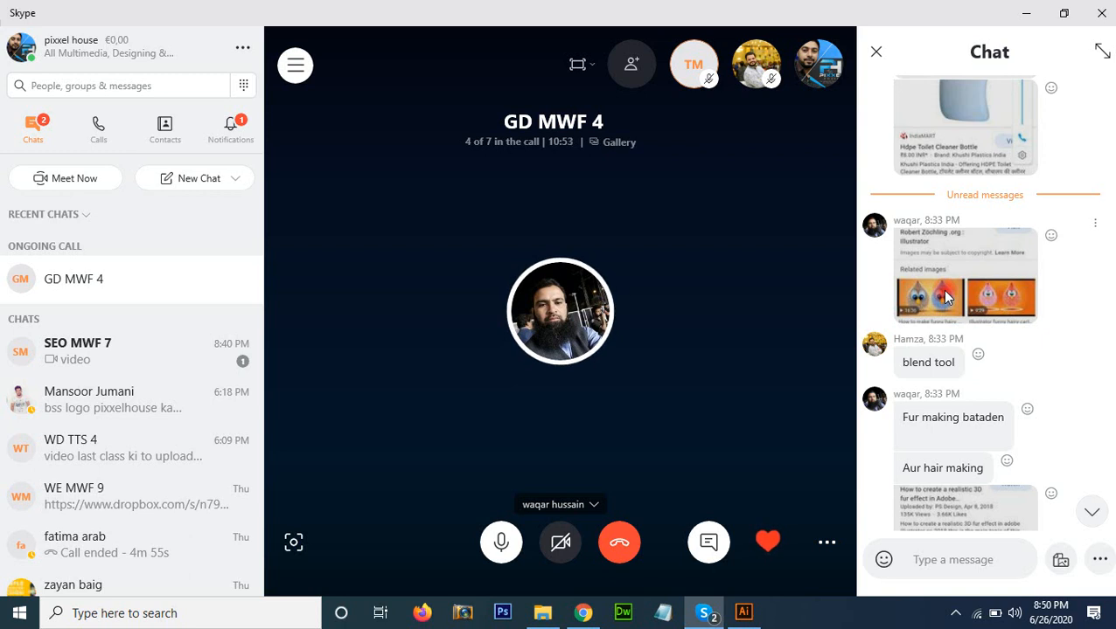
scroll(946, 298, "down", 2)
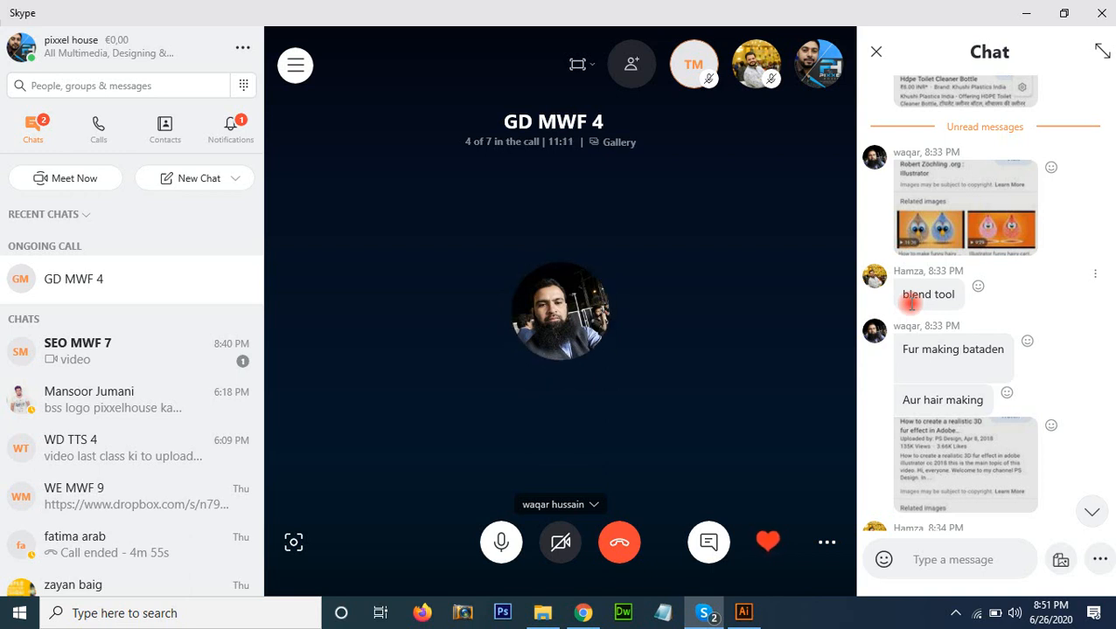
scroll(946, 301, "down", 1)
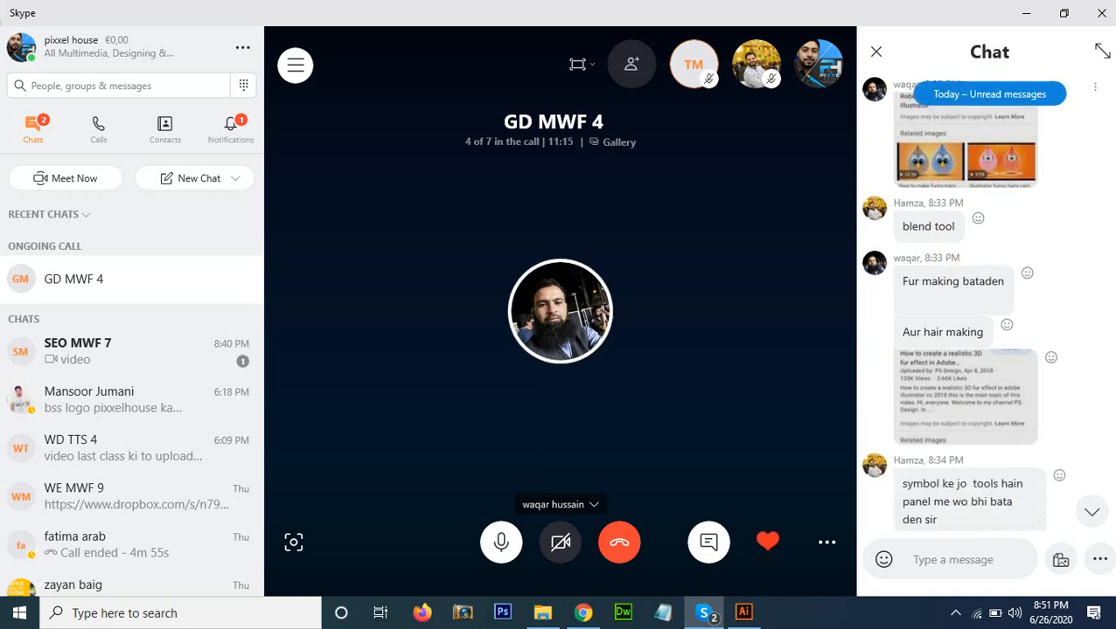
scroll(1089, 211, "down", 2)
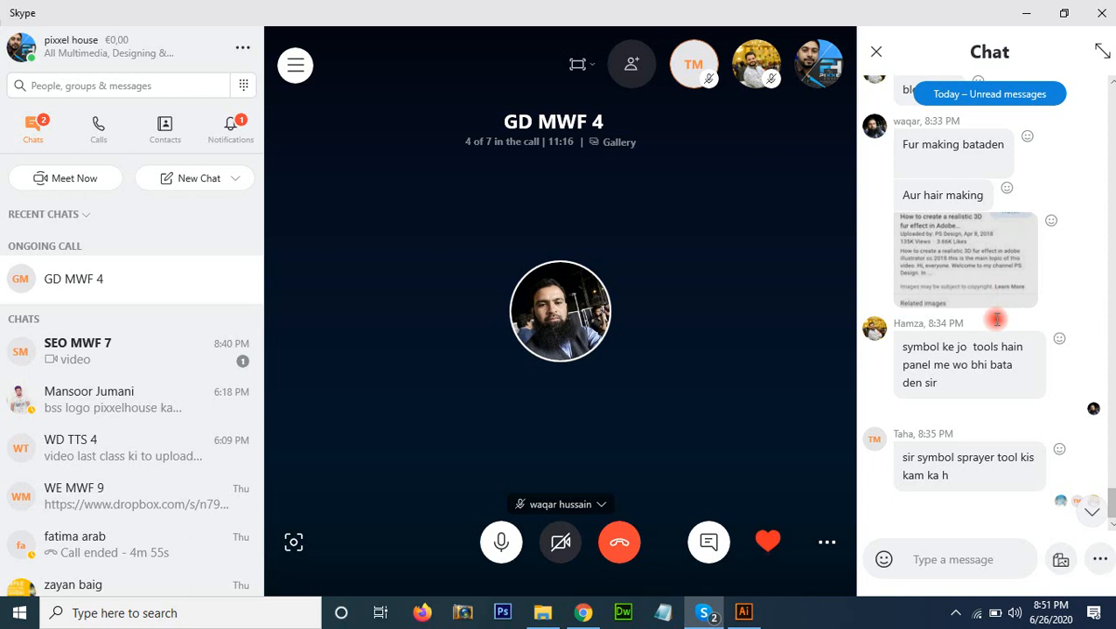
scroll(996, 319, "up", 2)
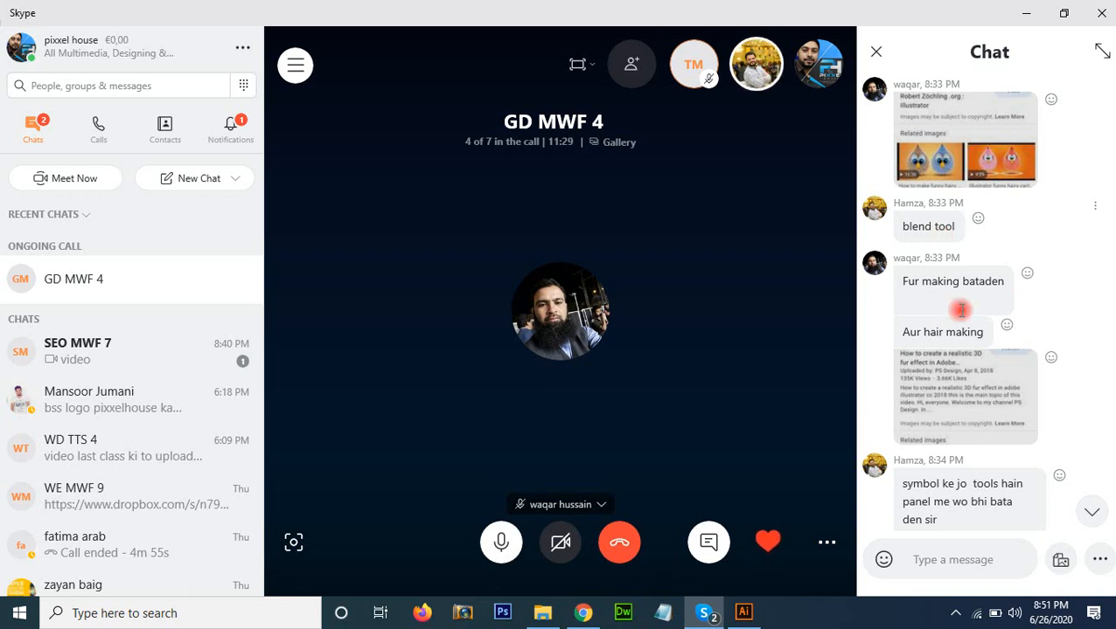
scroll(961, 325, "down", 3)
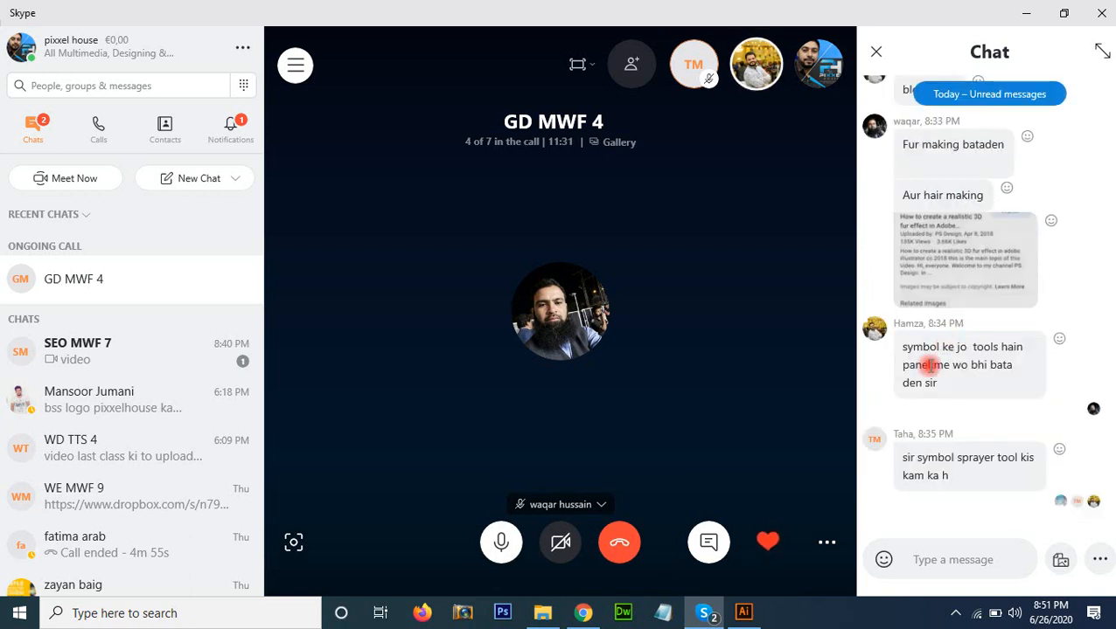
Switch to Chrome and open youtube.com in a new tab
left_click(587, 617)
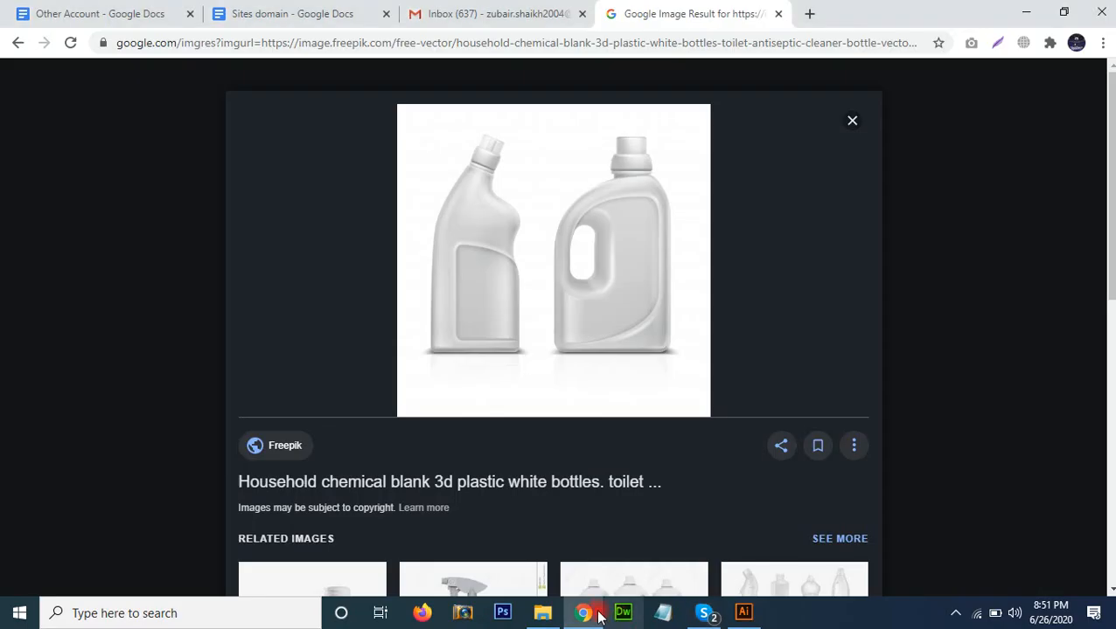
left_click(810, 13)
type("you")
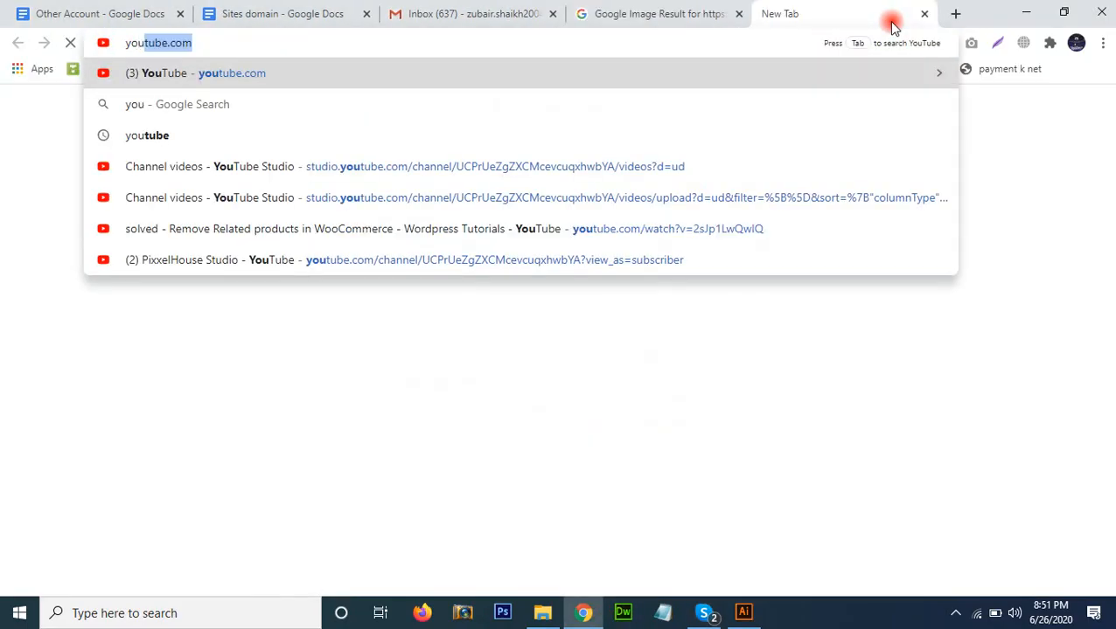
key("Return")
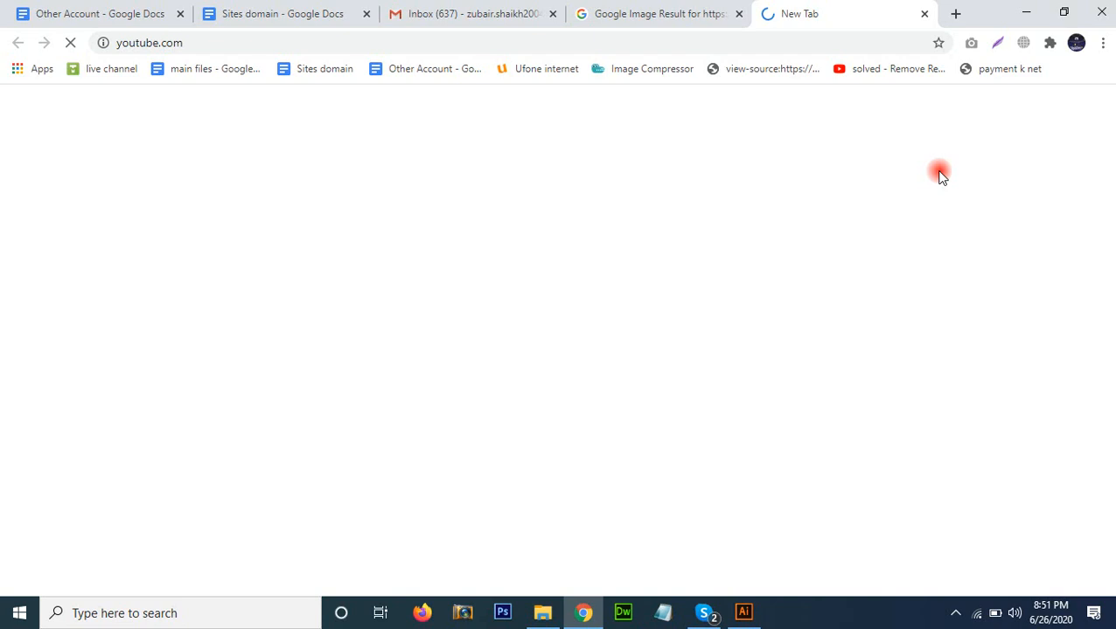
Return to Illustrator and draw a gradient-filled star below the reference bottles, adding points until it has many thin spikes
left_click(705, 613)
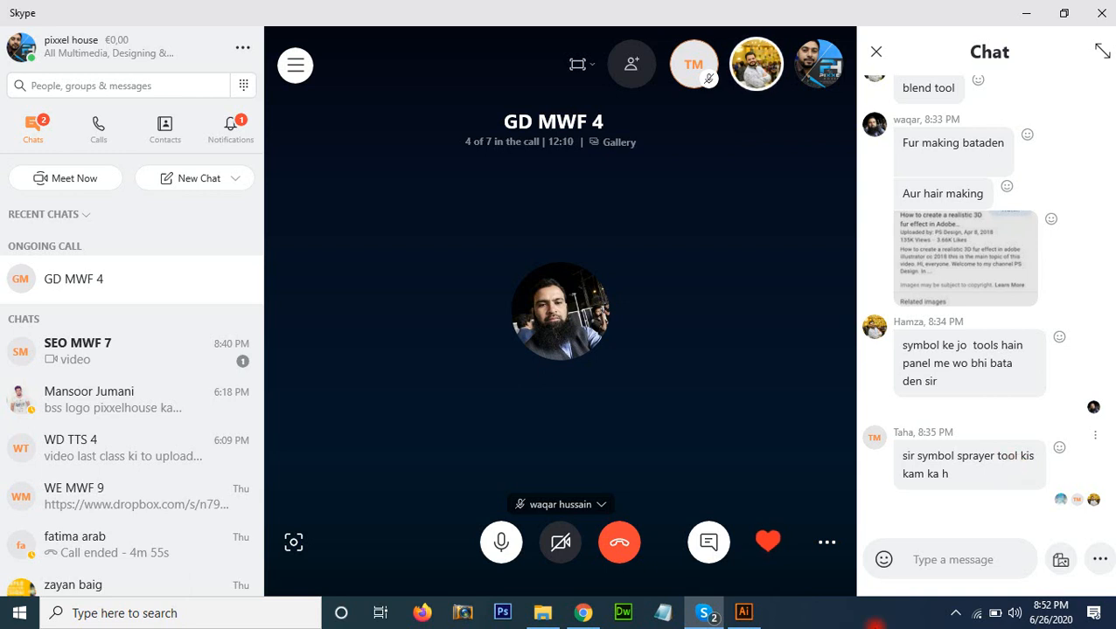
left_click(744, 612)
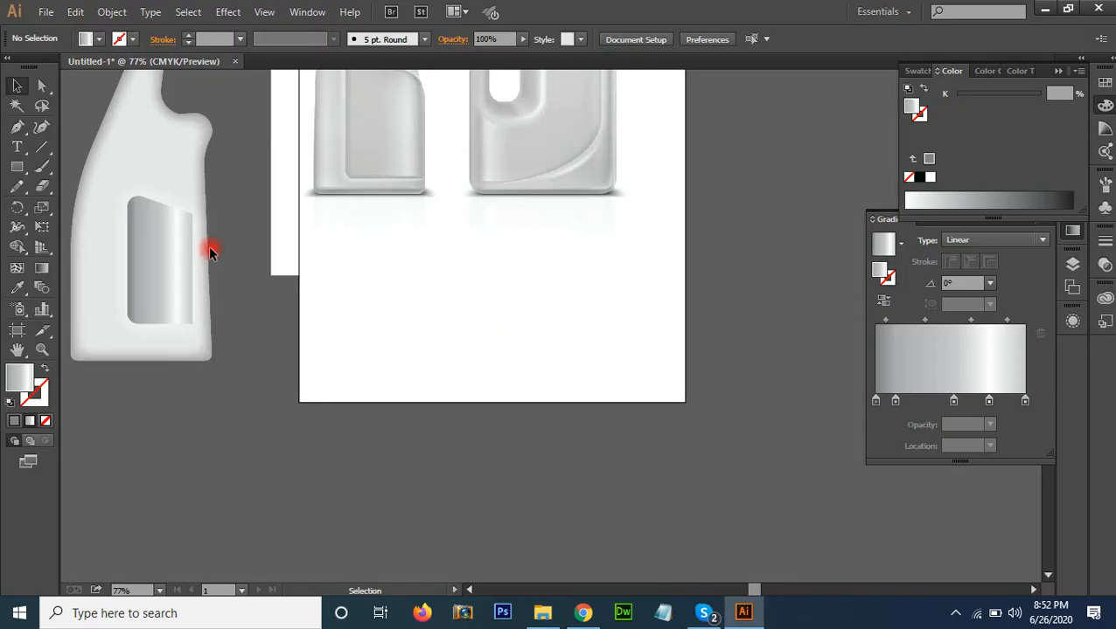
left_click_drag(16, 166, 123, 244)
left_click_drag(446, 299, 499, 352)
key("Up")
key("Up")
key("Up")
key("Up")
key("Up")
key("Up")
key("Up")
key("Up")
key("Up")
key("Up")
key("Up")
key("Up")
key("Up")
key("Up")
key("Up")
key("Up")
key("Up")
key("Up")
key("Up")
key("Up")
Select a single spike-tip anchor point on the star's upper edge with the Direct Selection tool
key("ctrl+space")
left_click_drag(326, 207, 538, 368)
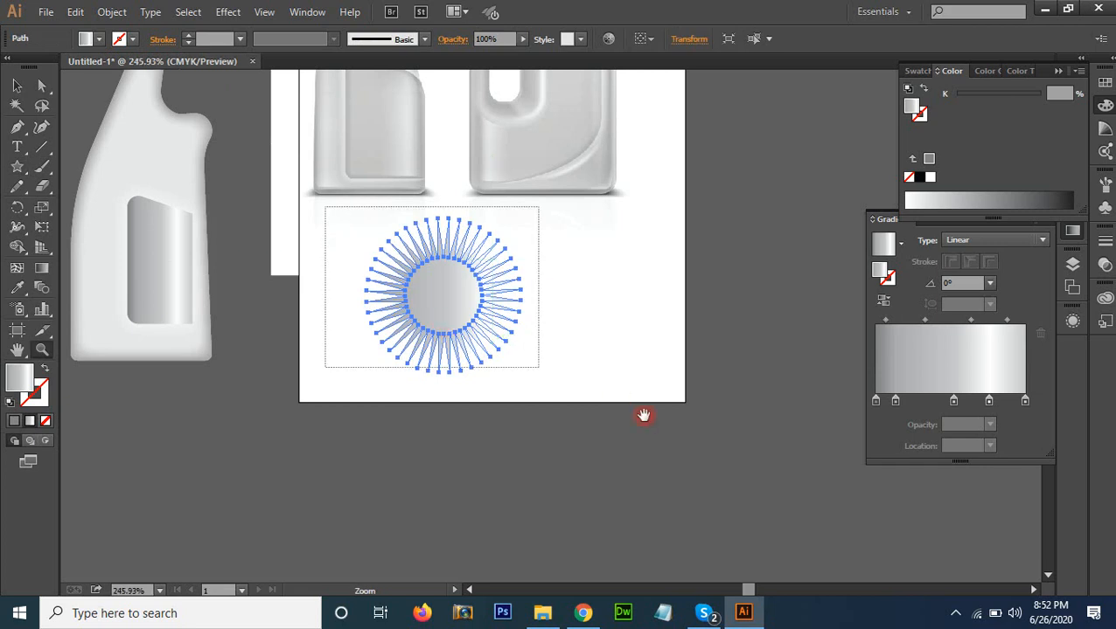
key("ctrl+minus")
key("ctrl+minus")
key("a")
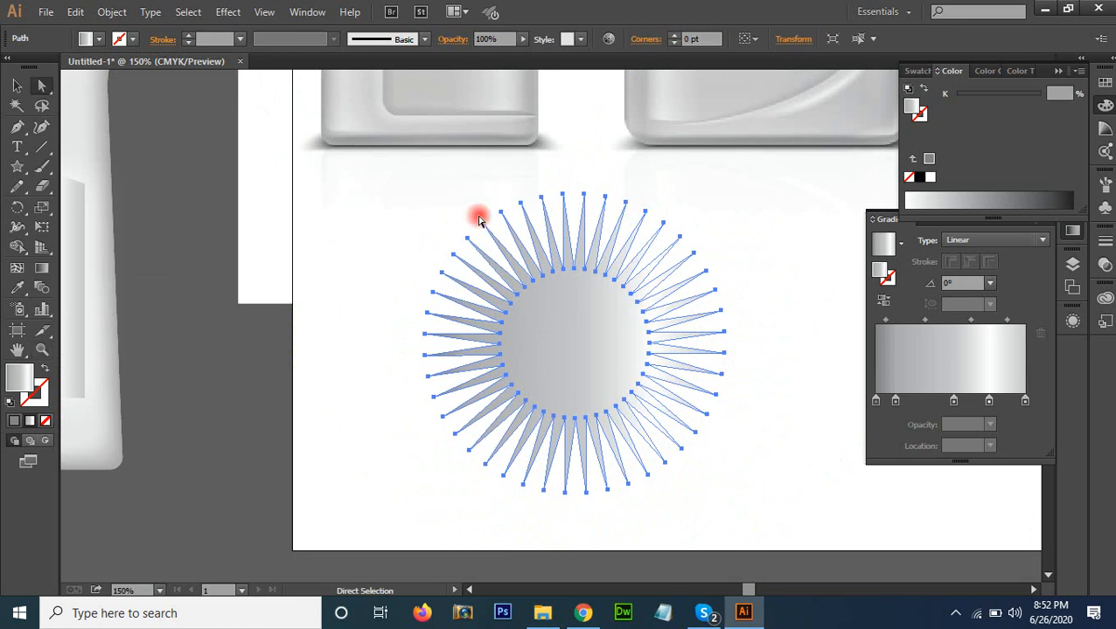
left_click(483, 225)
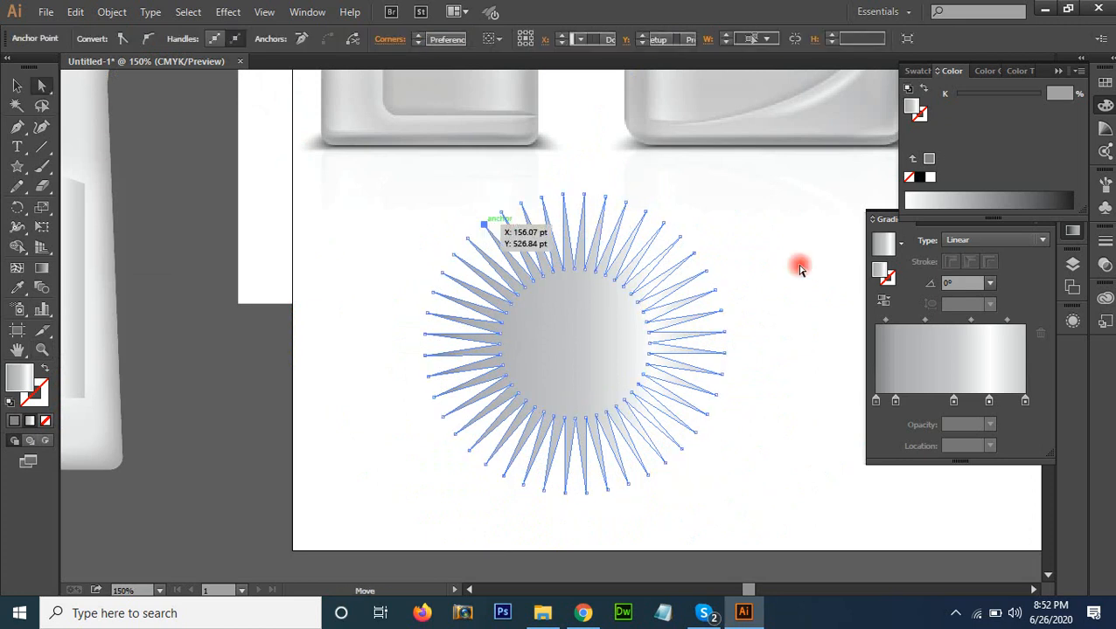
Lasso the anchor points of the spikes along the upper part of the star
left_click(41, 105)
mouse_move(459, 197)
left_mouse_down()
mouse_move(478, 238)
mouse_move(625, 232)
mouse_move(708, 303)
left_mouse_up()
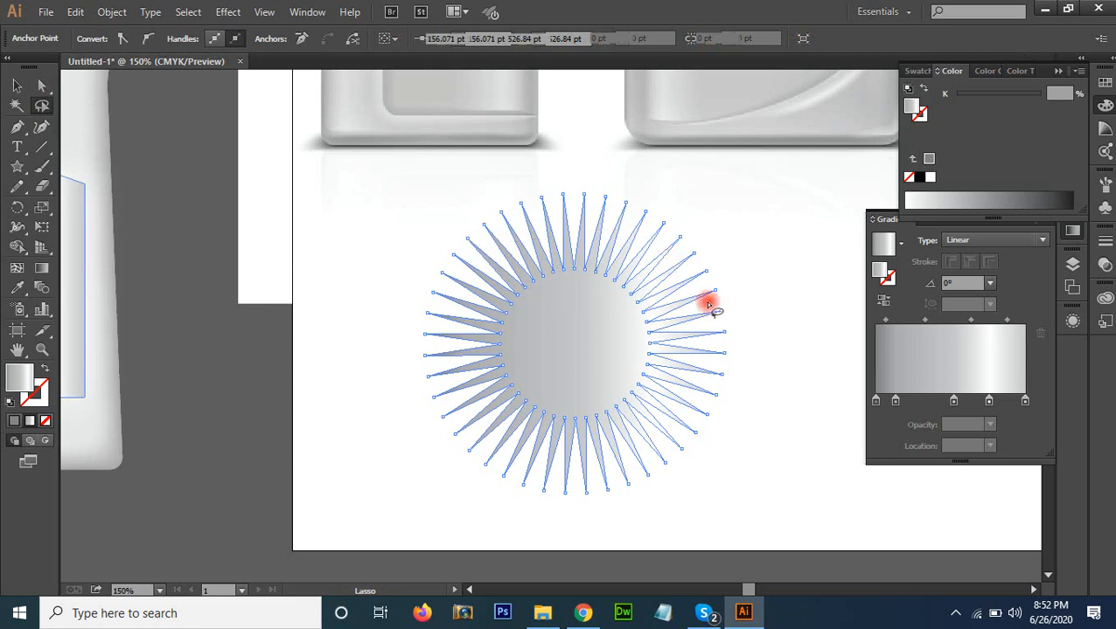
left_click(17, 85)
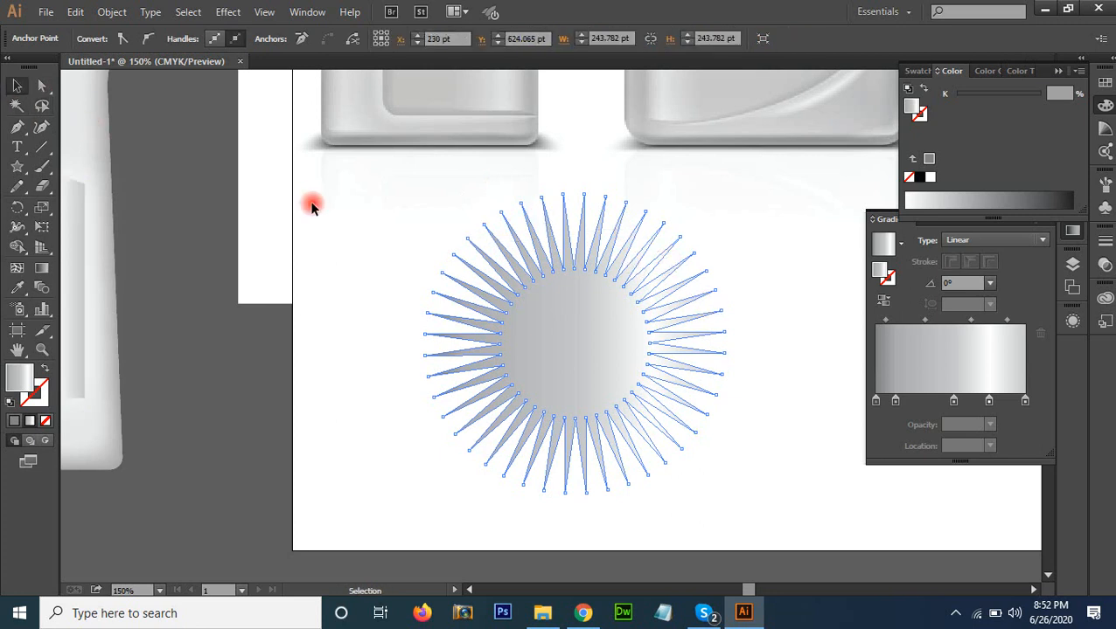
Delete all artwork from the document, including the star, the drawn bottle and the reference bottle image
key("ctrl+a")
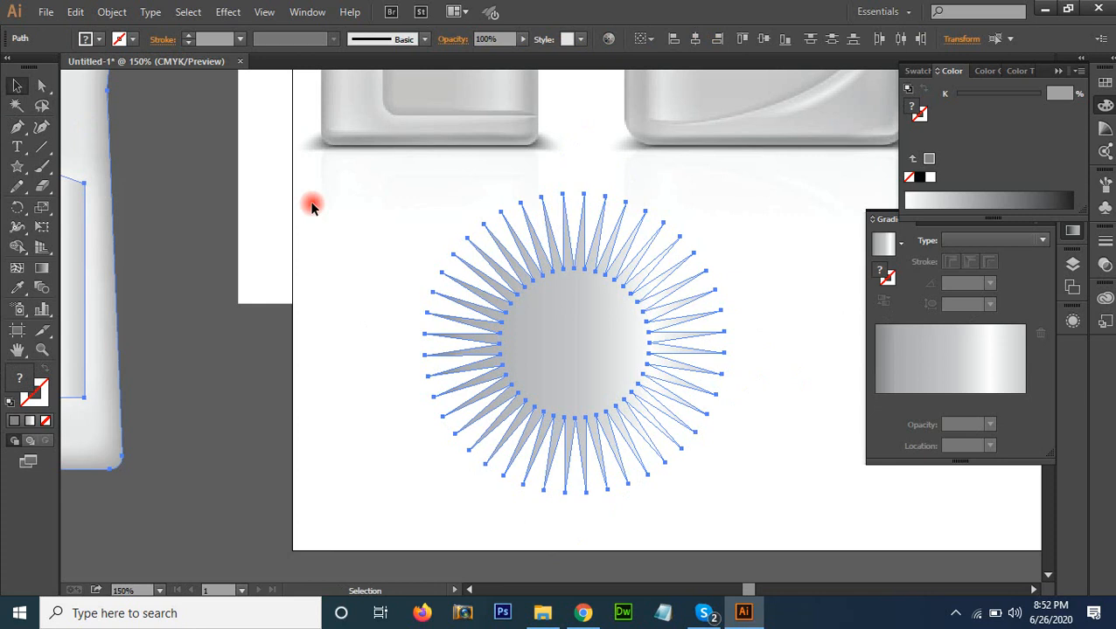
key("Delete")
key("ctrl+0")
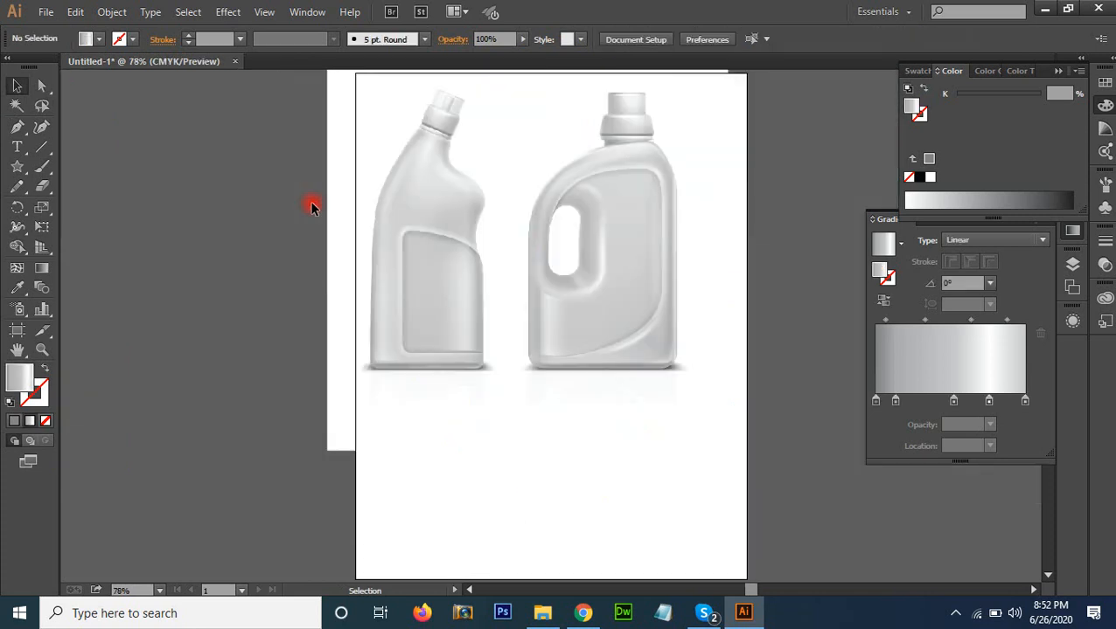
key("ctrl+a")
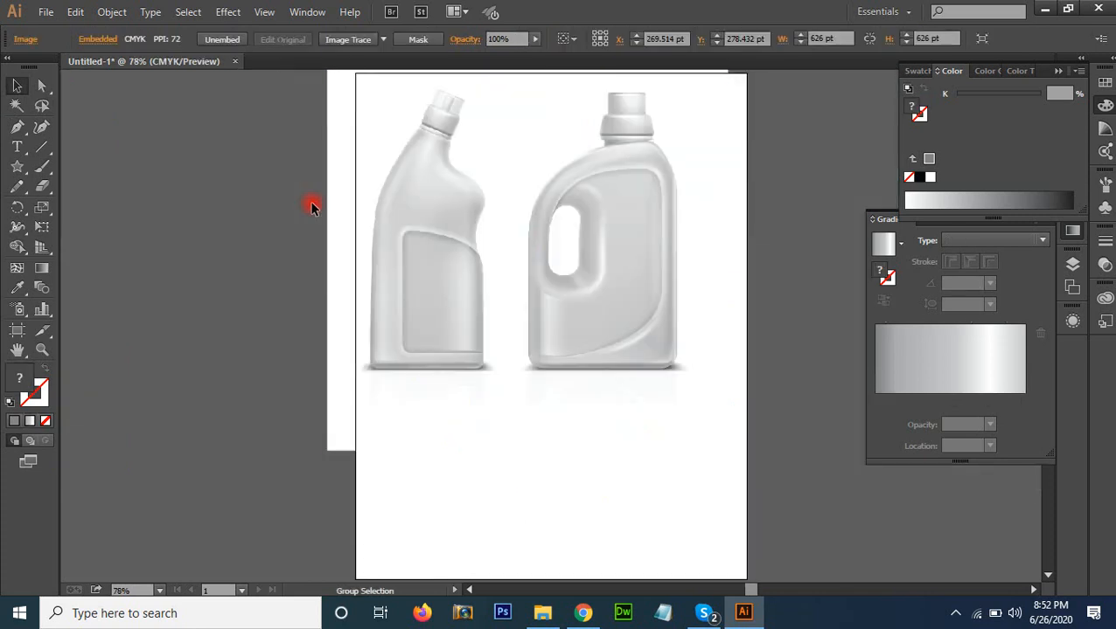
key("Delete")
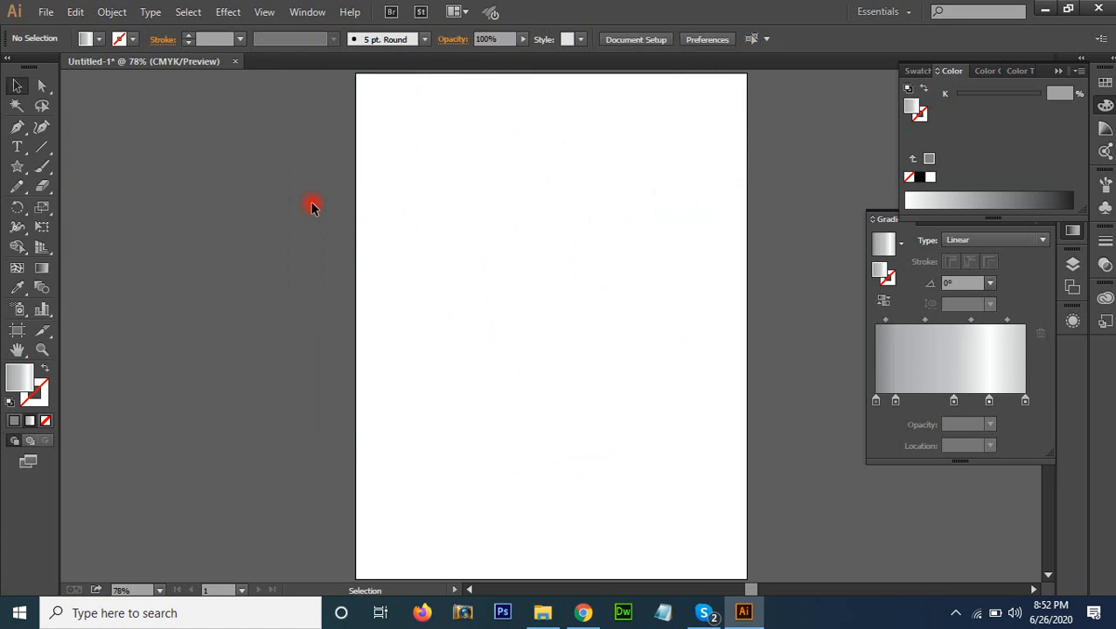
Scatter several red-filled squares of different sizes over the upper part of the artboard with the Rectangle tool
key("m")
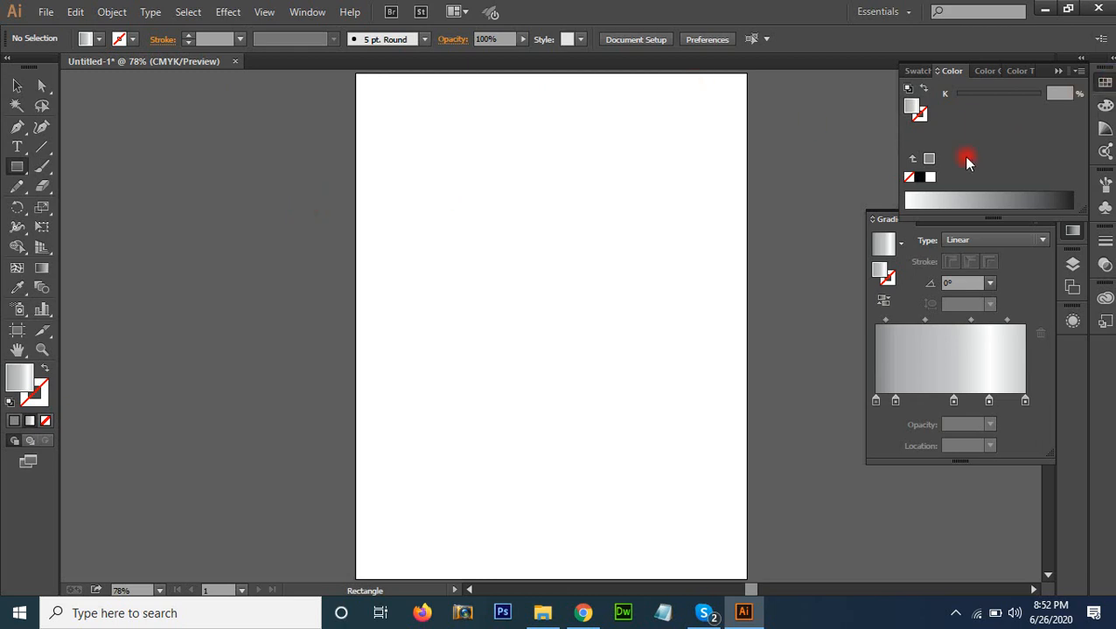
left_click(1105, 82)
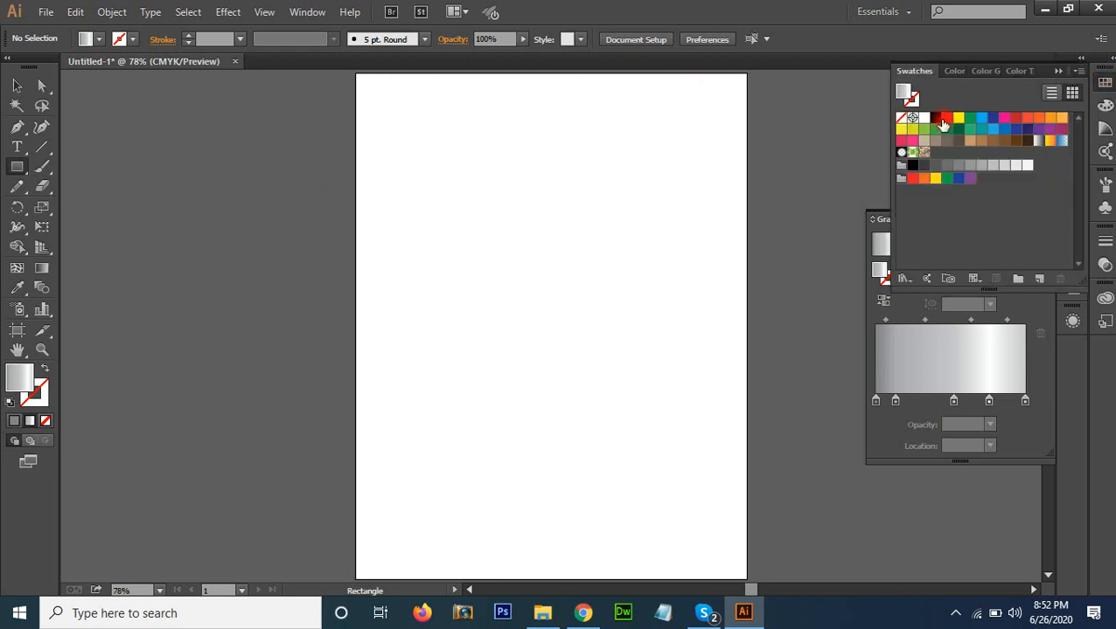
left_click(946, 117)
left_click_drag(391, 178, 449, 201)
left_click_drag(383, 248, 400, 266)
left_click_drag(507, 169, 512, 174)
left_click_drag(445, 254, 476, 282)
left_click(475, 342)
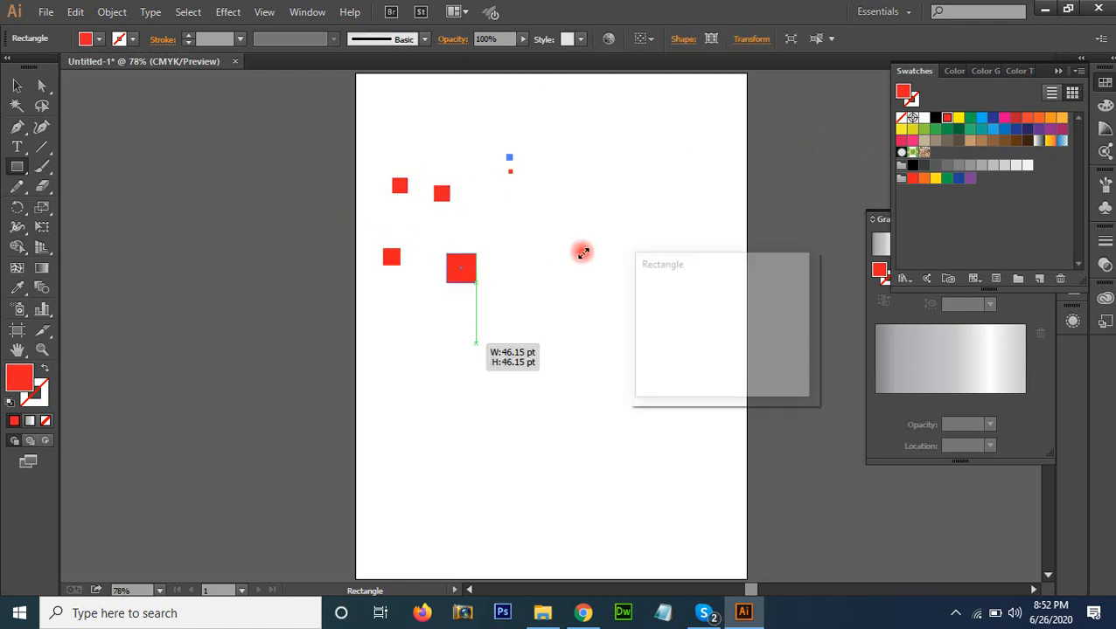
key("Return")
key("v")
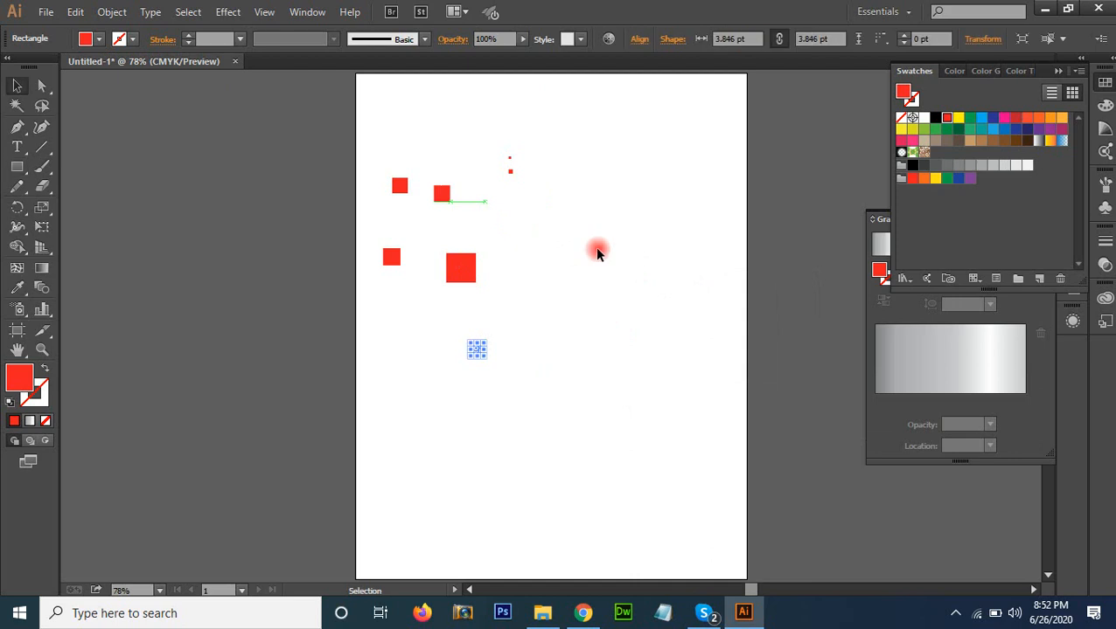
Duplicate the red squares, recolouring the copies green, orange, blue and beige, and copy the whole mixed set to spread it out
left_click_drag(585, 356, 345, 144)
mouse_move(473, 270)
left_mouse_down()
mouse_move(543, 283)
mouse_move(550, 299)
mouse_move(457, 248)
mouse_move(524, 318)
mouse_move(472, 285)
left_mouse_up()
left_click(970, 119)
left_click(1051, 117)
left_click(1003, 129)
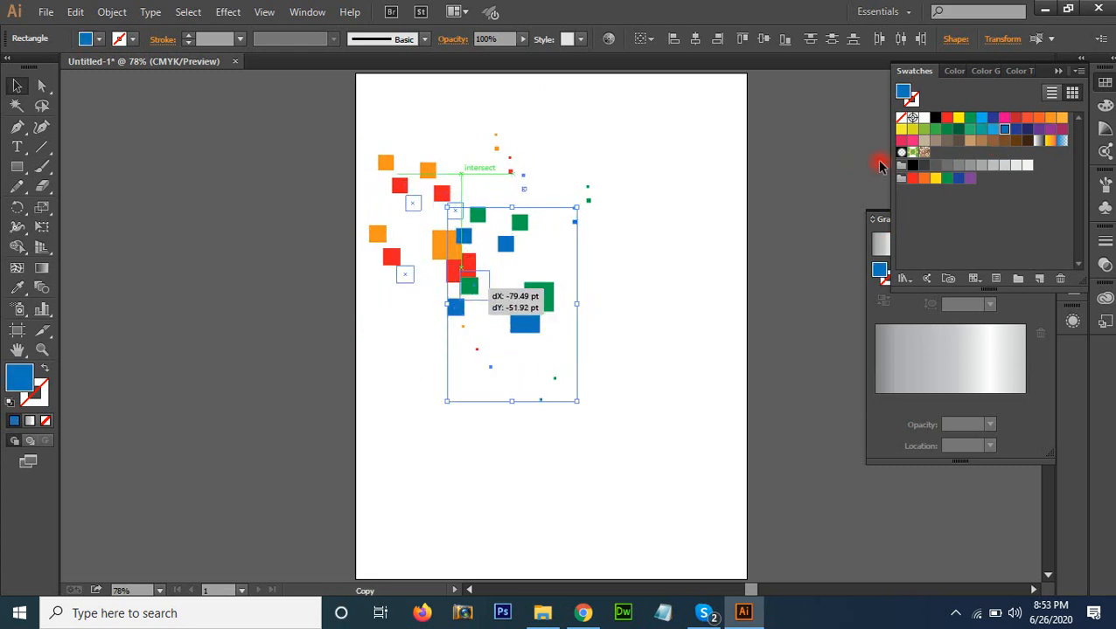
left_click(928, 143)
left_click_drag(321, 134, 679, 412)
left_click_drag(466, 279, 564, 273)
Select all green squares, all orange squares and all beige squares in turn with the Magic Wand
left_click(16, 105)
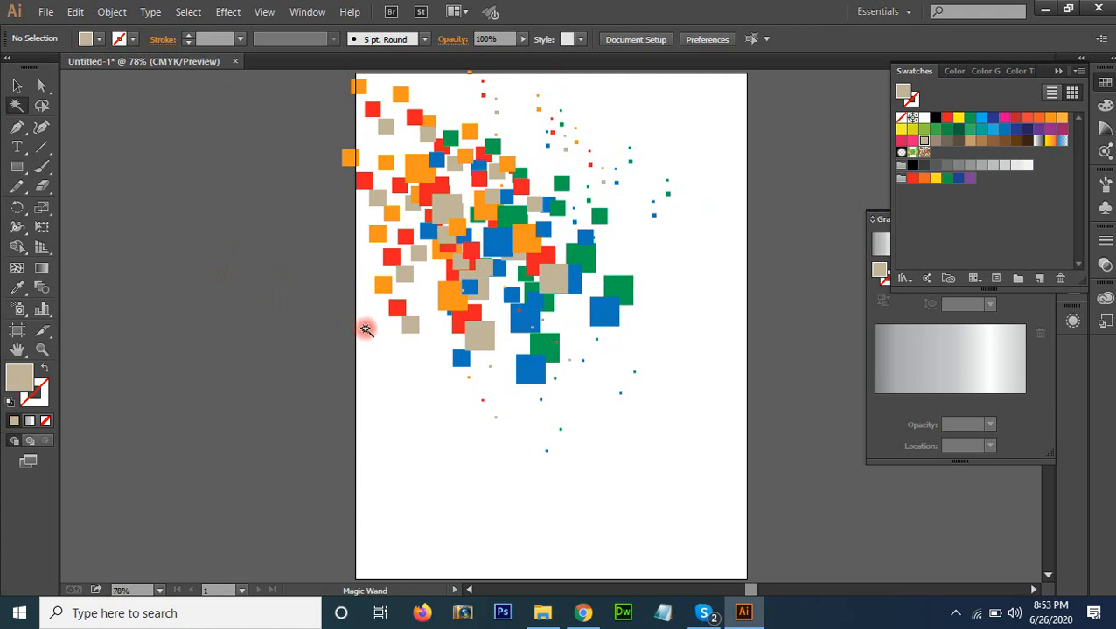
left_click(626, 292)
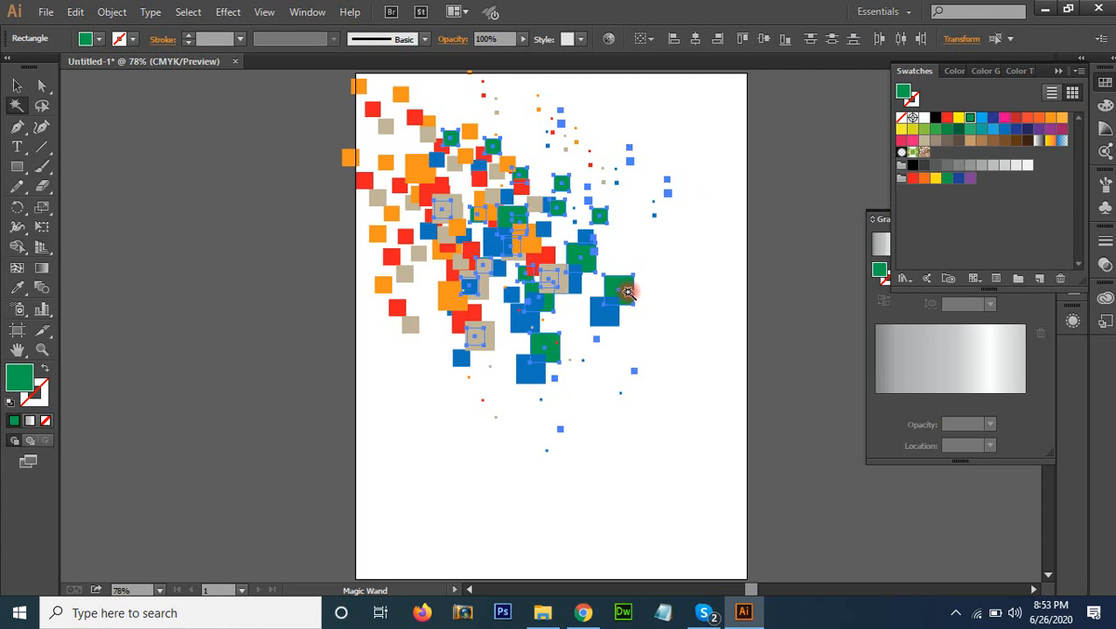
left_click(385, 283)
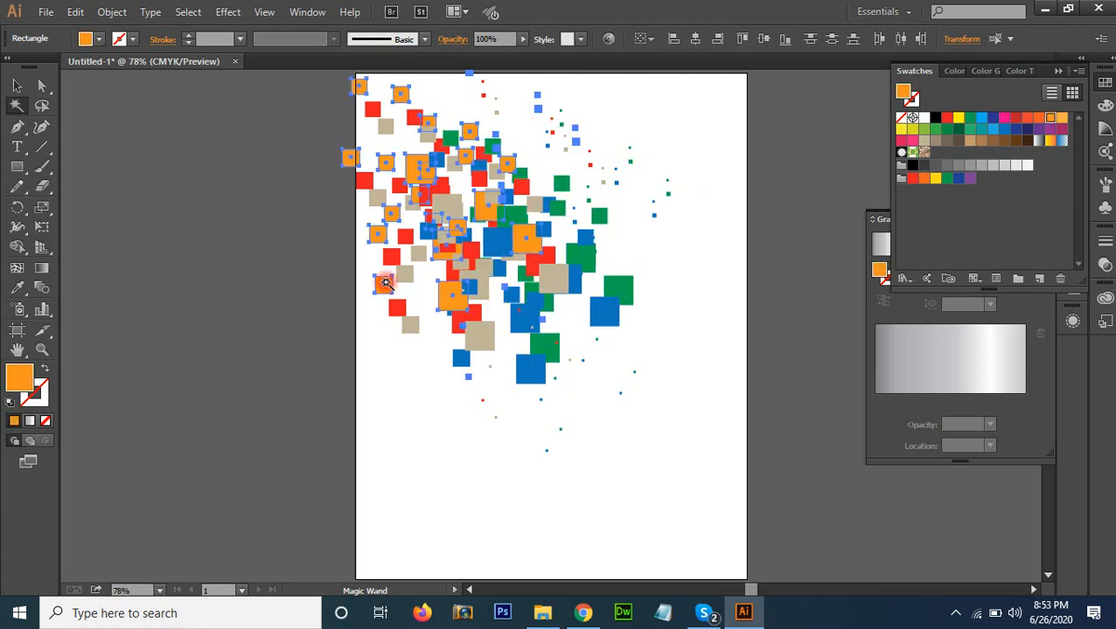
left_click(480, 335)
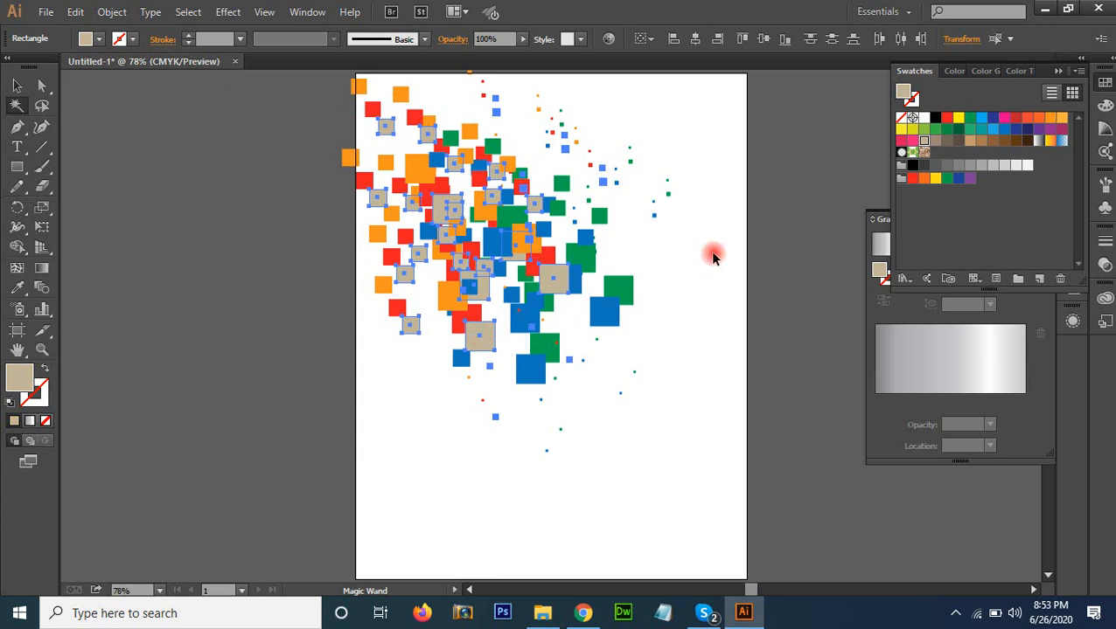
key("v")
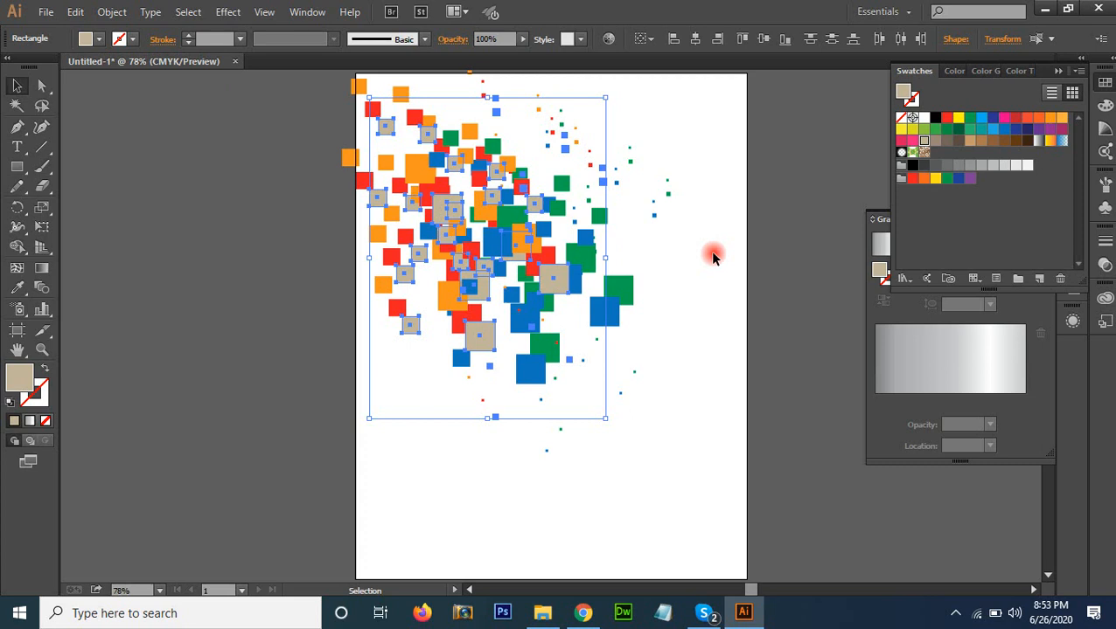
key("a")
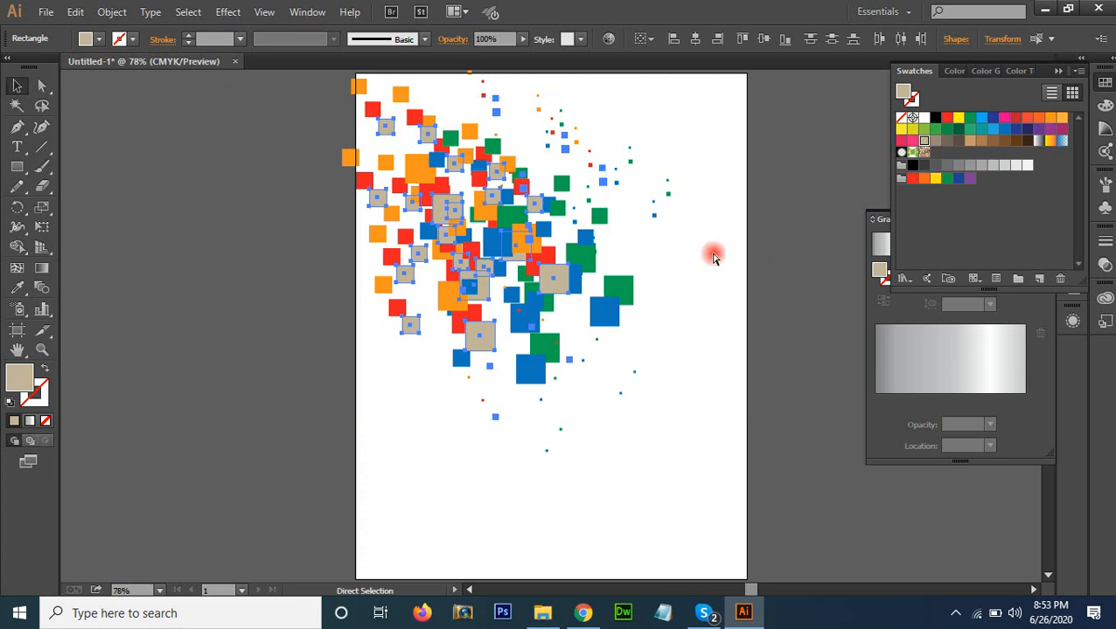
key("ctrl+w")
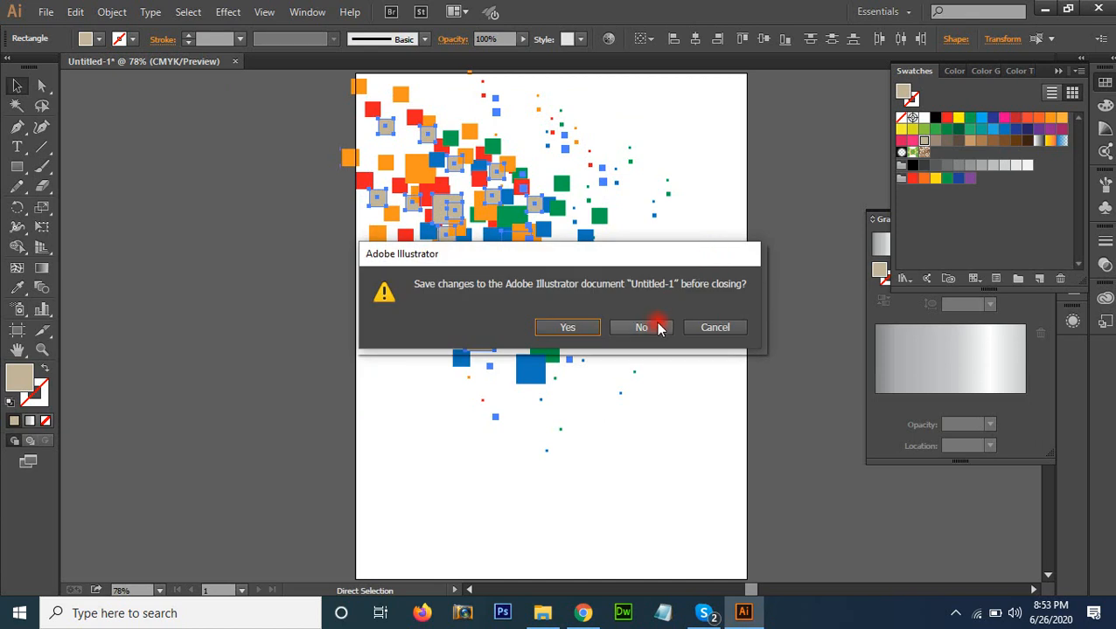
left_click(710, 328)
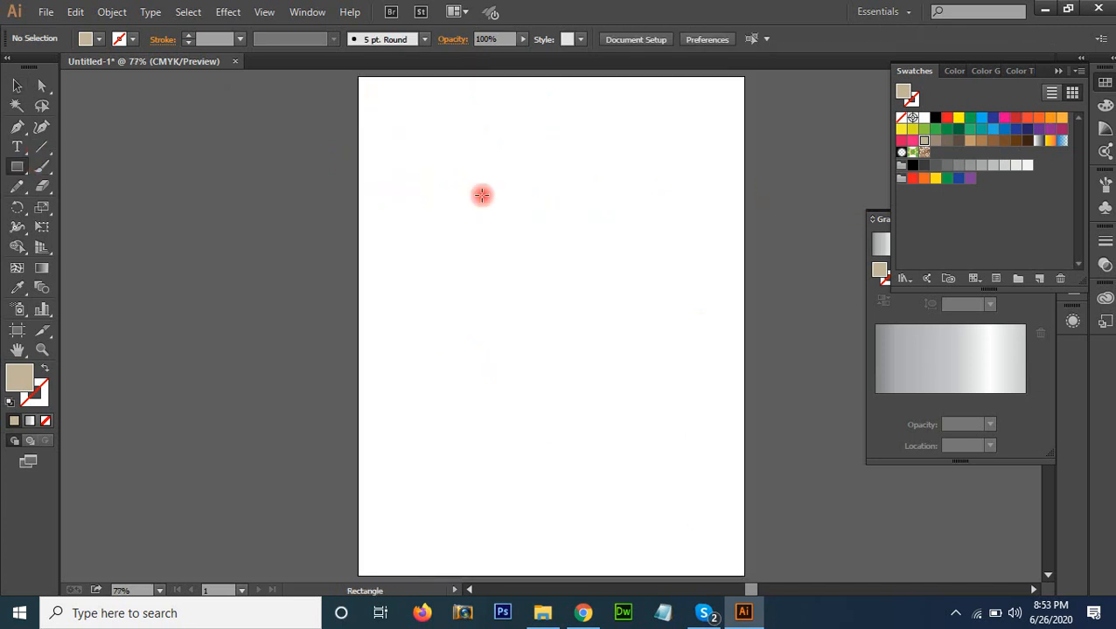
Clear the squares and draw a beige rectangle about 409 by 377 pt across the middle of the artboard
mouse_move(417, 178)
left_mouse_down()
mouse_move(715, 436)
mouse_move(675, 416)
left_mouse_up()
key("v")
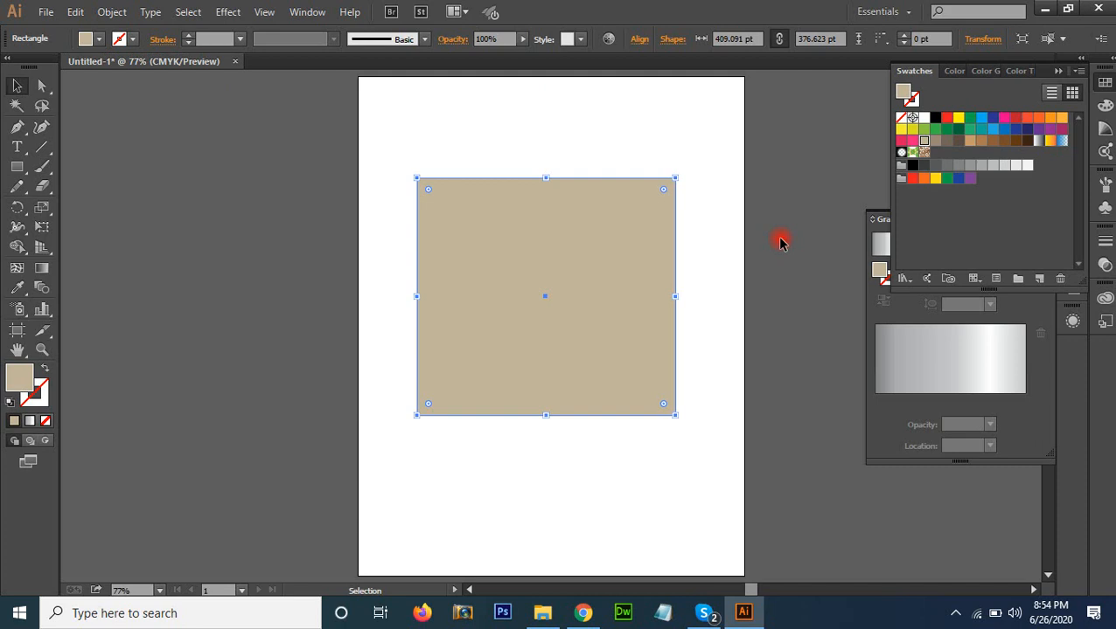
Start the Scribble effect on the beige rectangle with the live preview enabled and the dialog moved clear of the shape
left_click(225, 12)
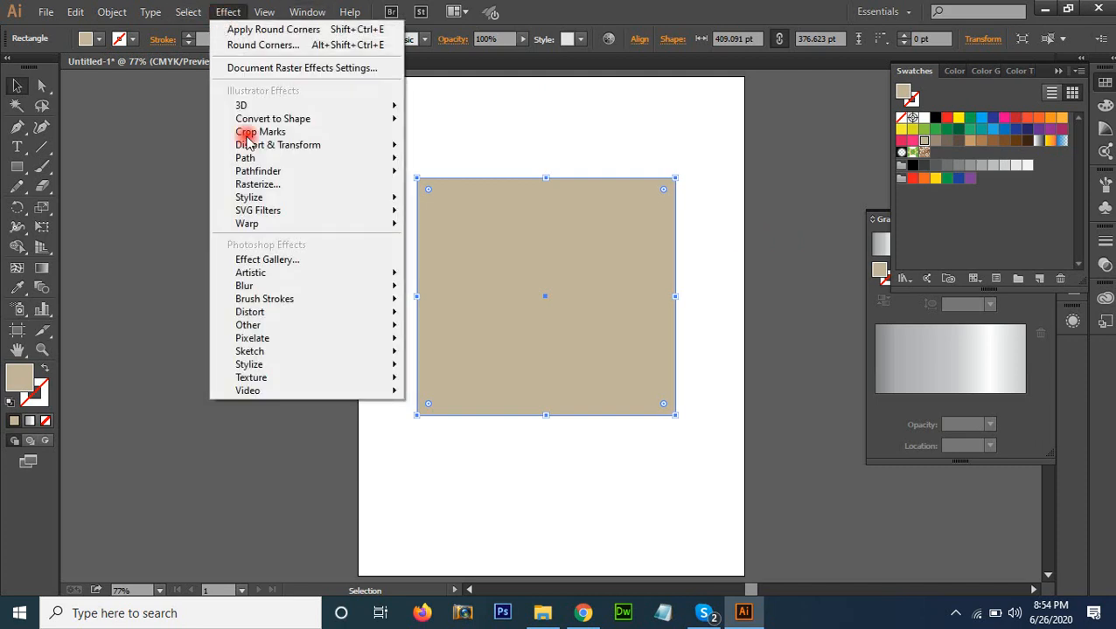
mouse_move(284, 200)
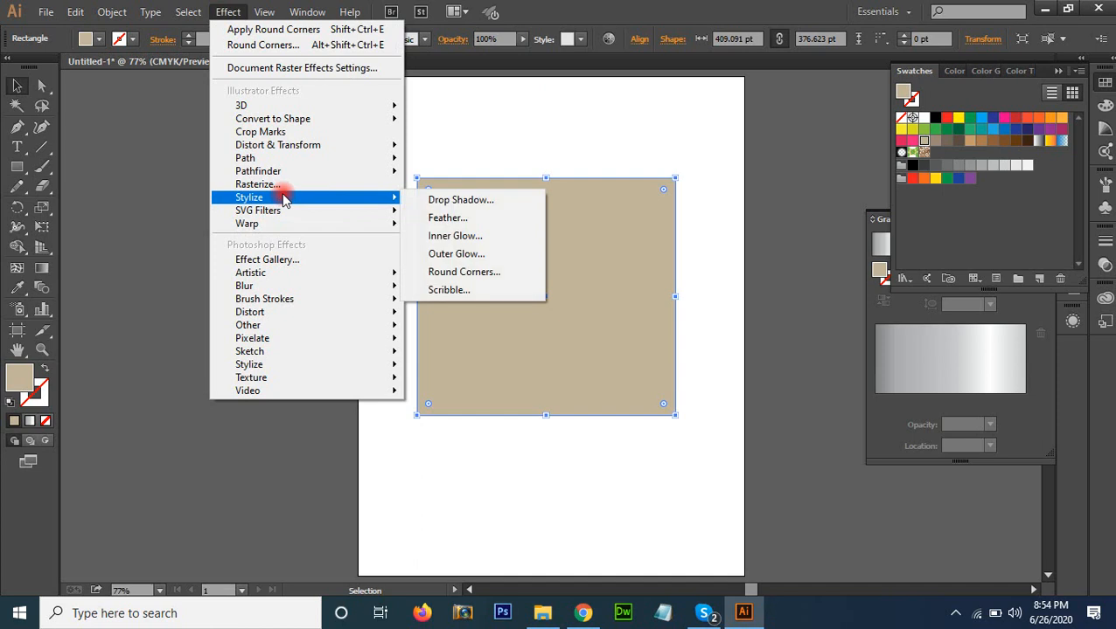
left_click(514, 289)
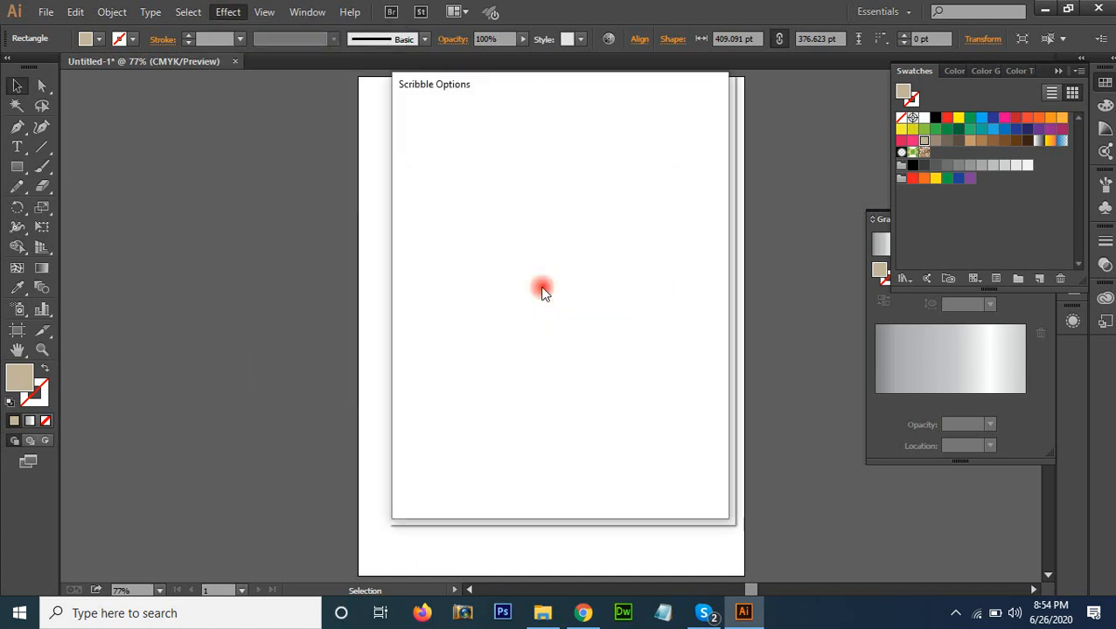
left_click_drag(523, 87, 856, 123)
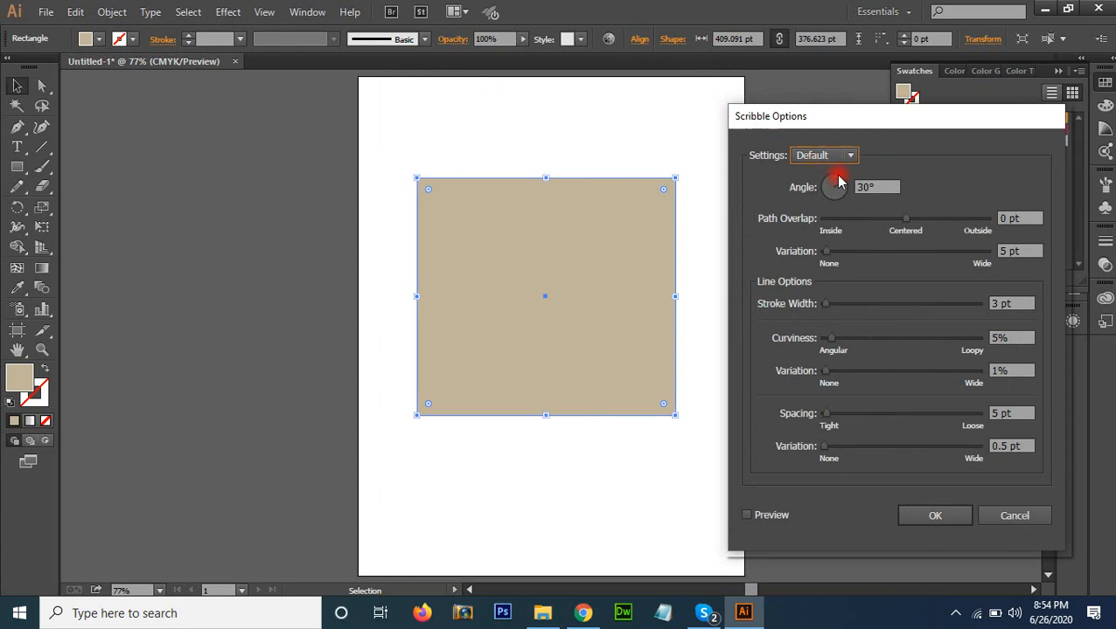
left_click(759, 515)
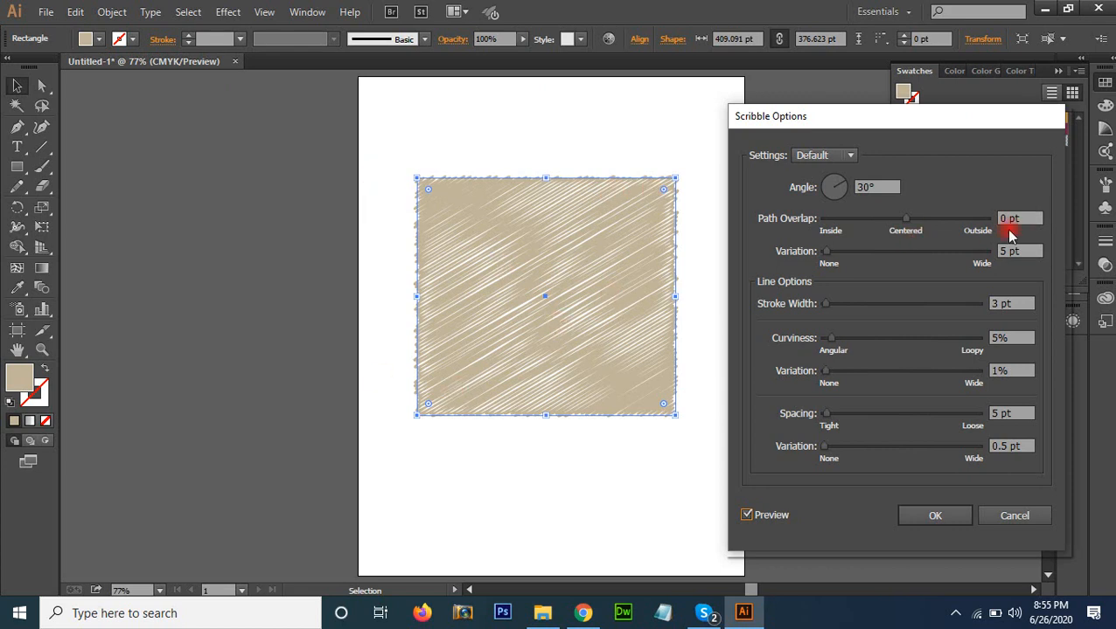
Try a path overlap variation of 0 pt for the scribble, and set it to 12 pt
left_click_drag(1024, 217, 980, 218)
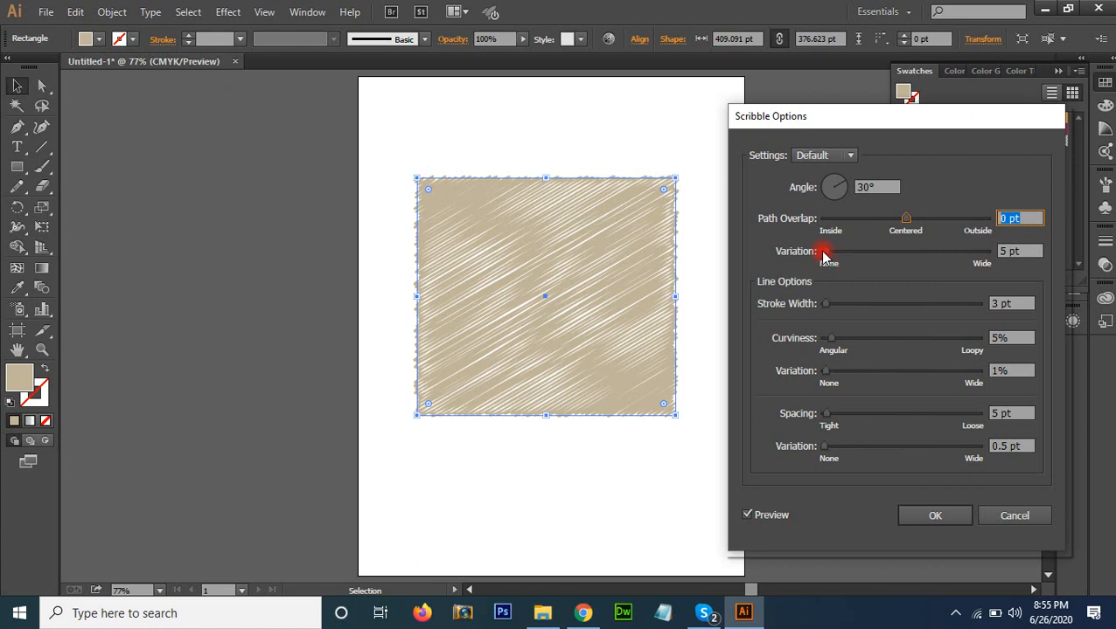
left_click(1015, 252)
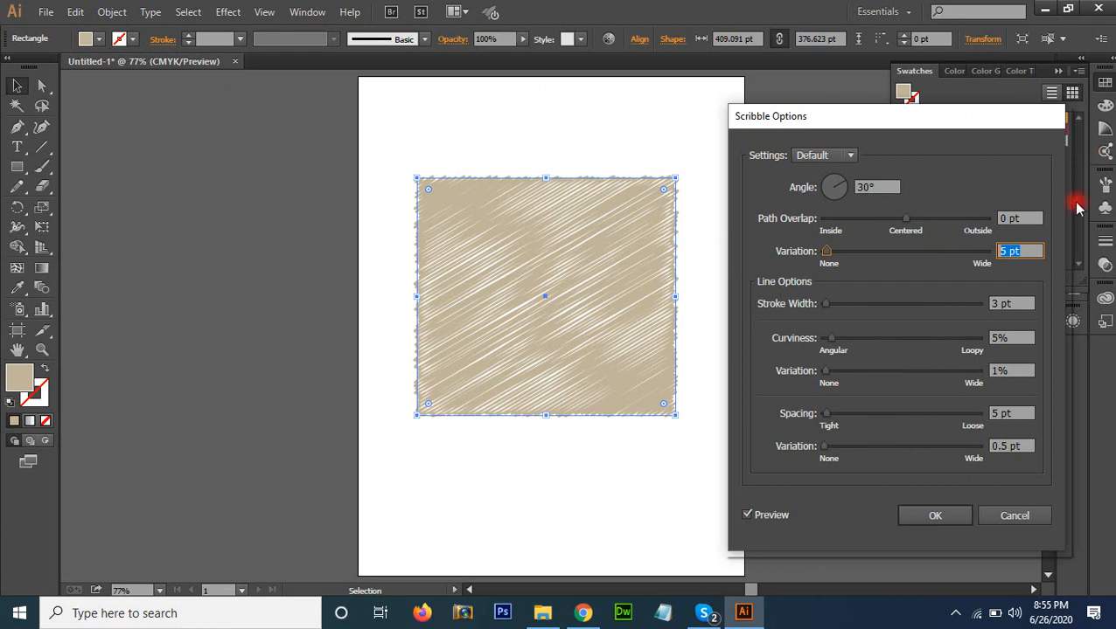
left_click_drag(834, 251, 822, 256)
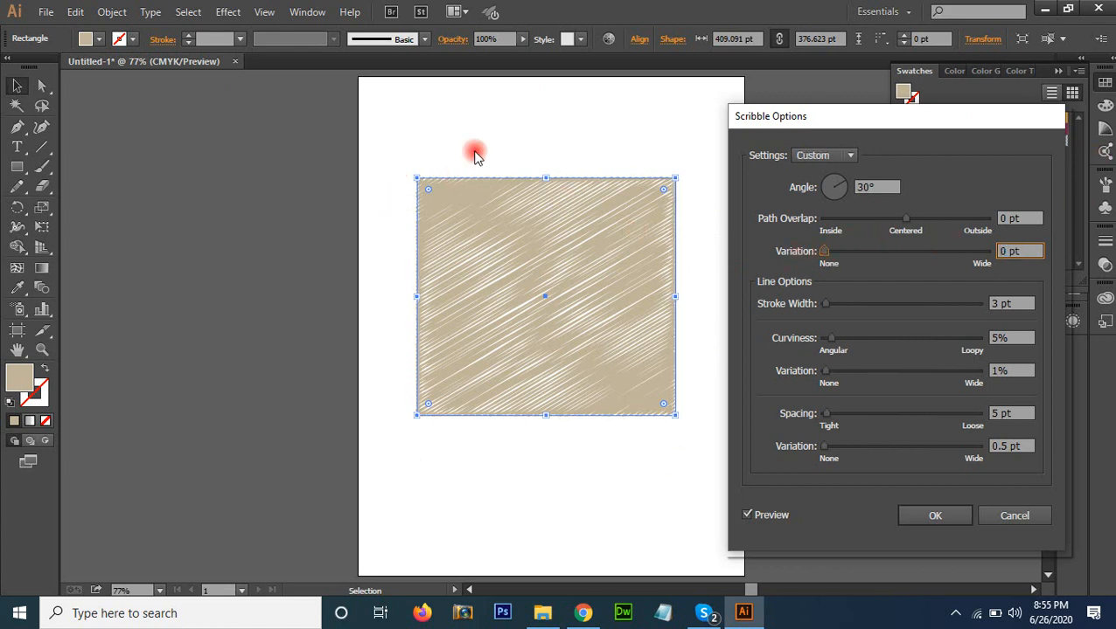
left_click_drag(824, 251, 830, 252)
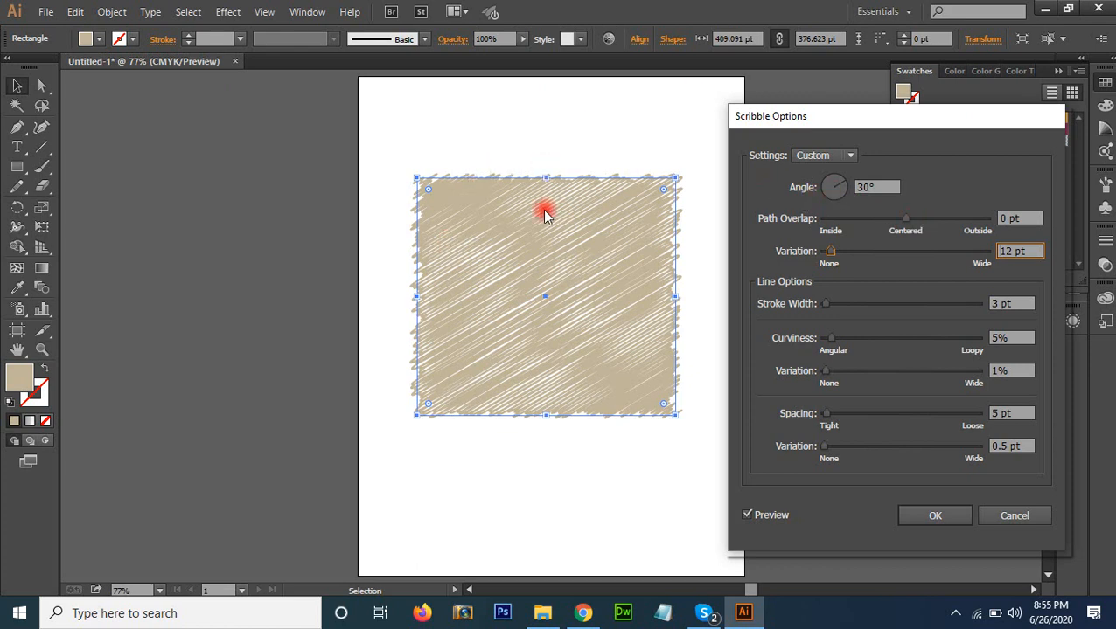
Set the scribble angle to 49° and its stroke width to 1 pt
left_click(829, 186)
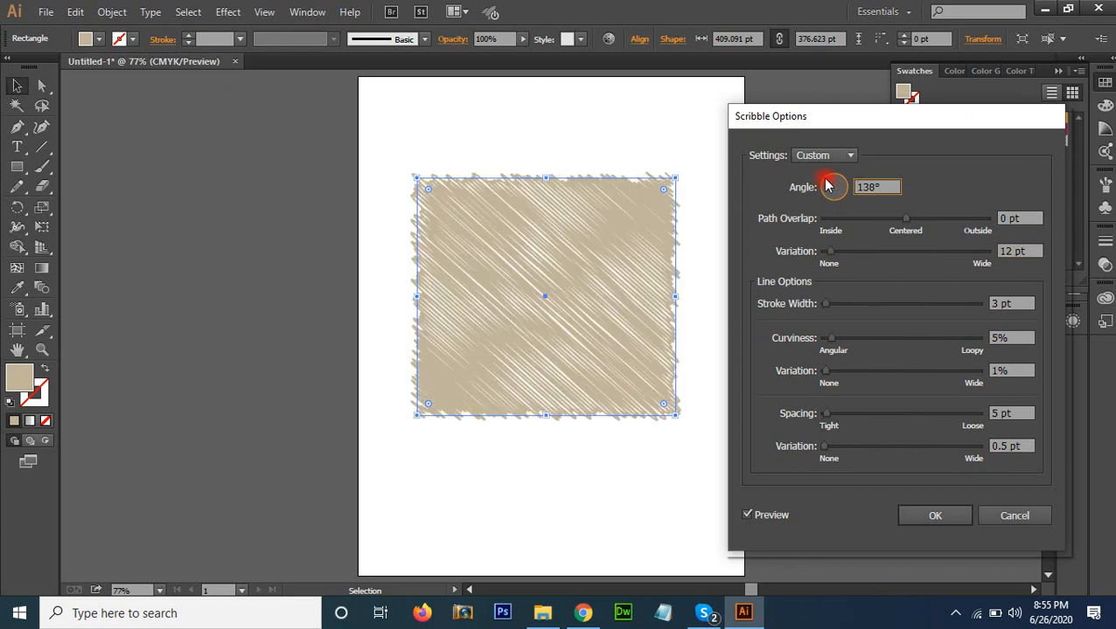
left_click_drag(827, 185, 847, 182)
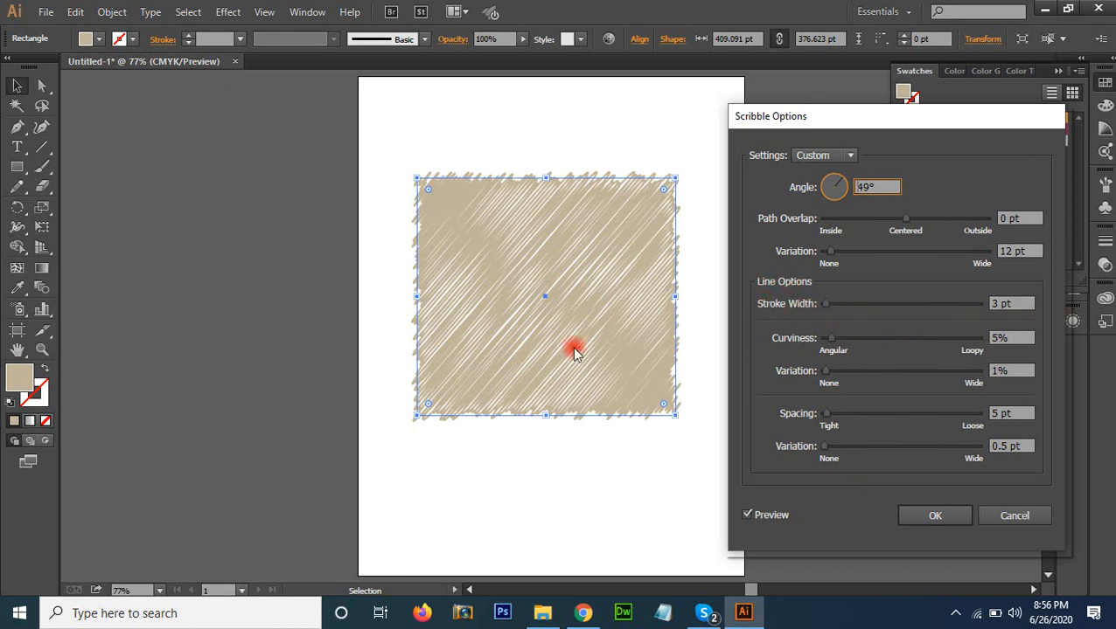
left_click(1024, 303)
key("Down")
key("Down")
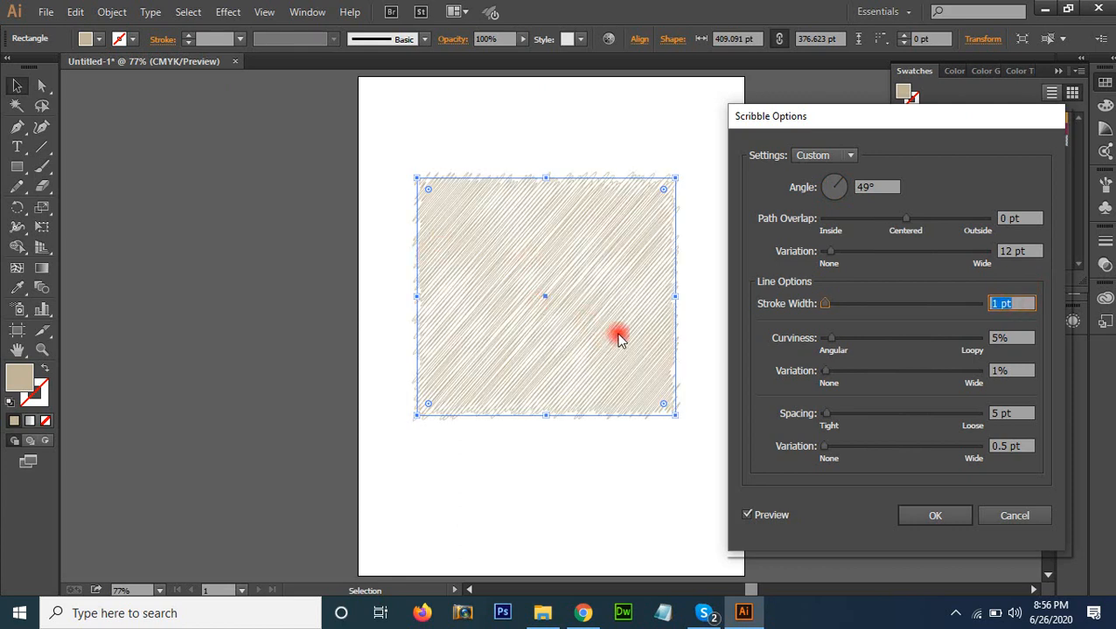
Set the scribble angle to 27°, the curviness to 1% and the curviness variation to 5%
left_click(845, 186)
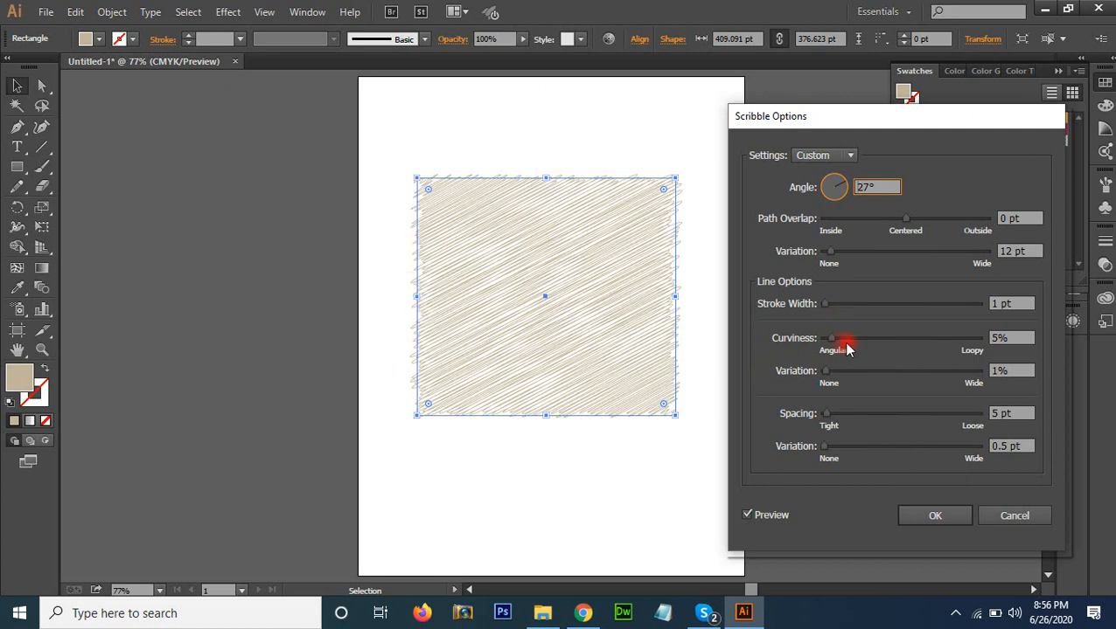
left_click_drag(830, 343, 859, 343)
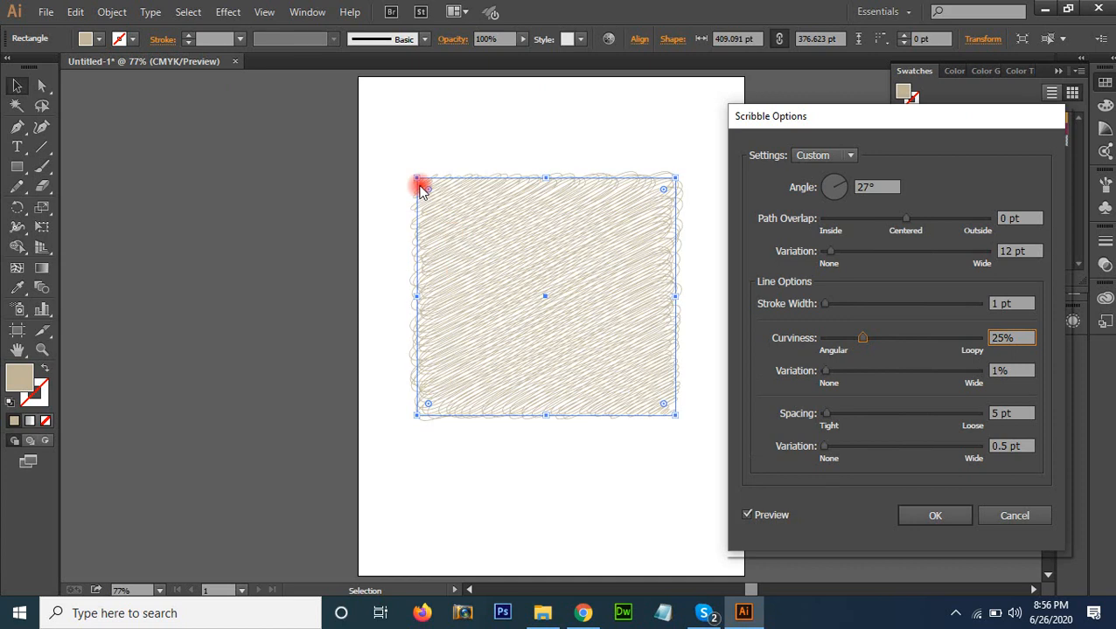
left_click_drag(850, 344, 828, 341)
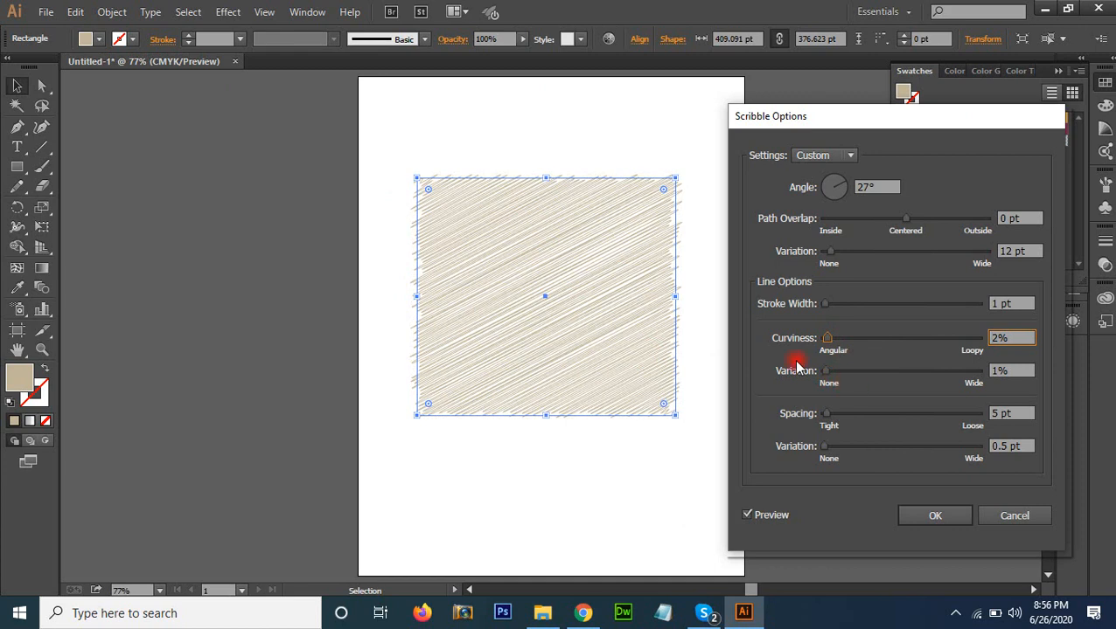
mouse_move(836, 348)
left_mouse_down()
mouse_move(826, 343)
mouse_move(835, 374)
left_mouse_up()
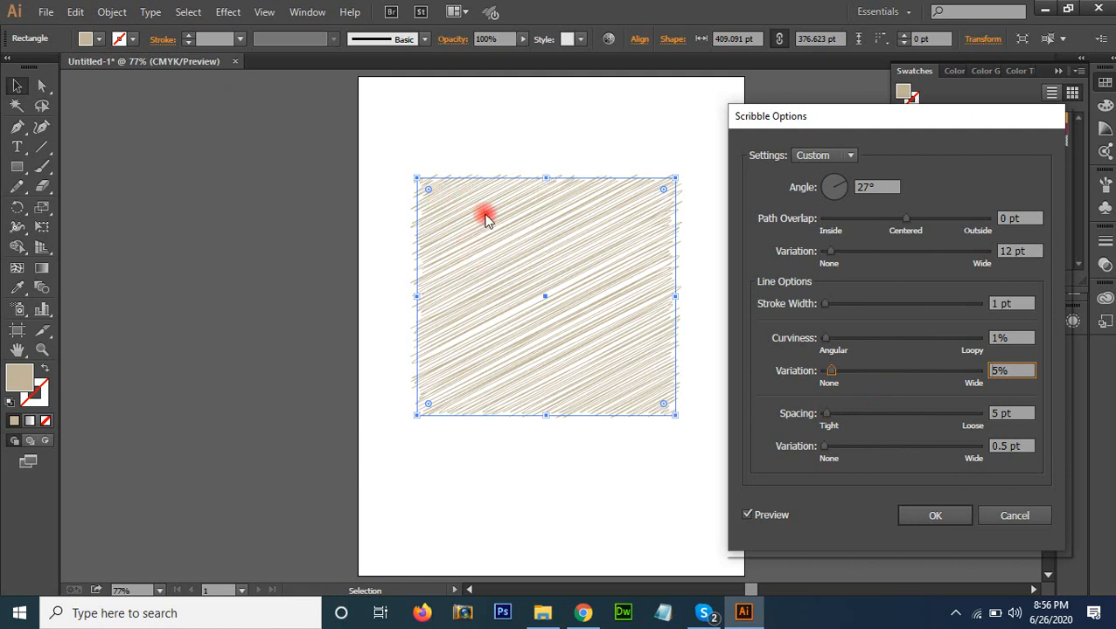
Set the scribble line spacing to 2 pt with a spacing variation of 1 pt, and apply the effect
left_click(1016, 409)
key("Down")
key("Down")
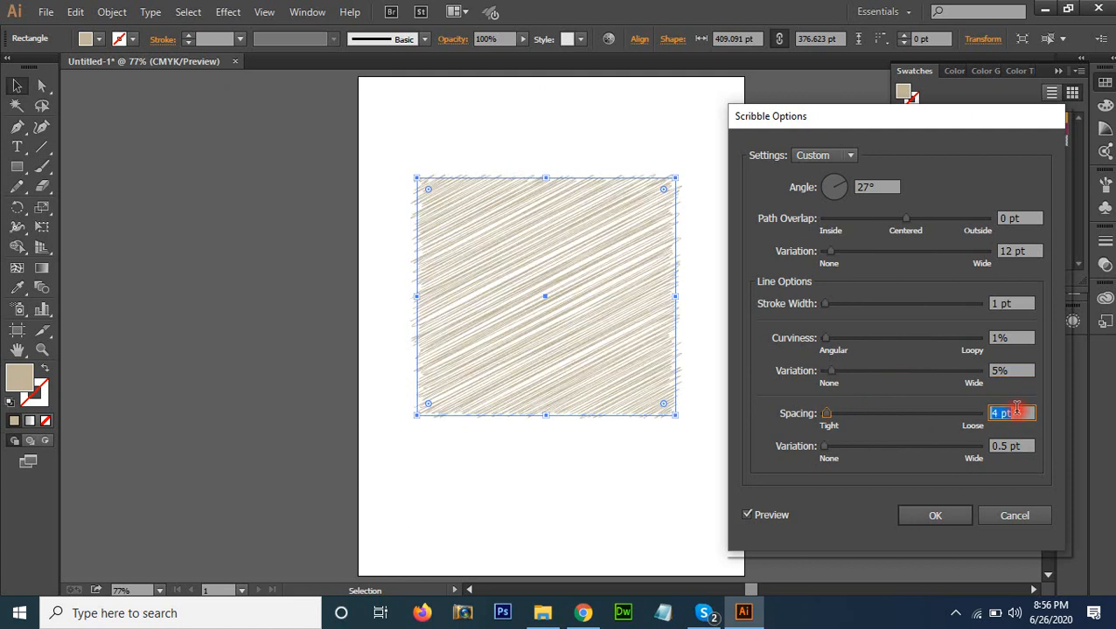
key("Down")
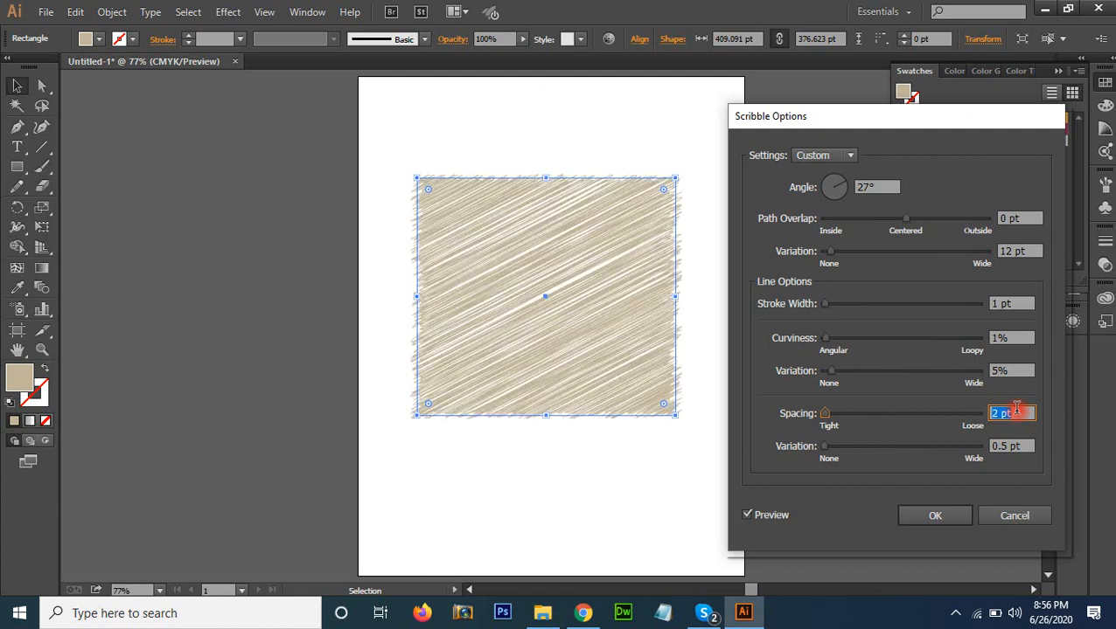
key("Down")
key("Up")
double_click(999, 446)
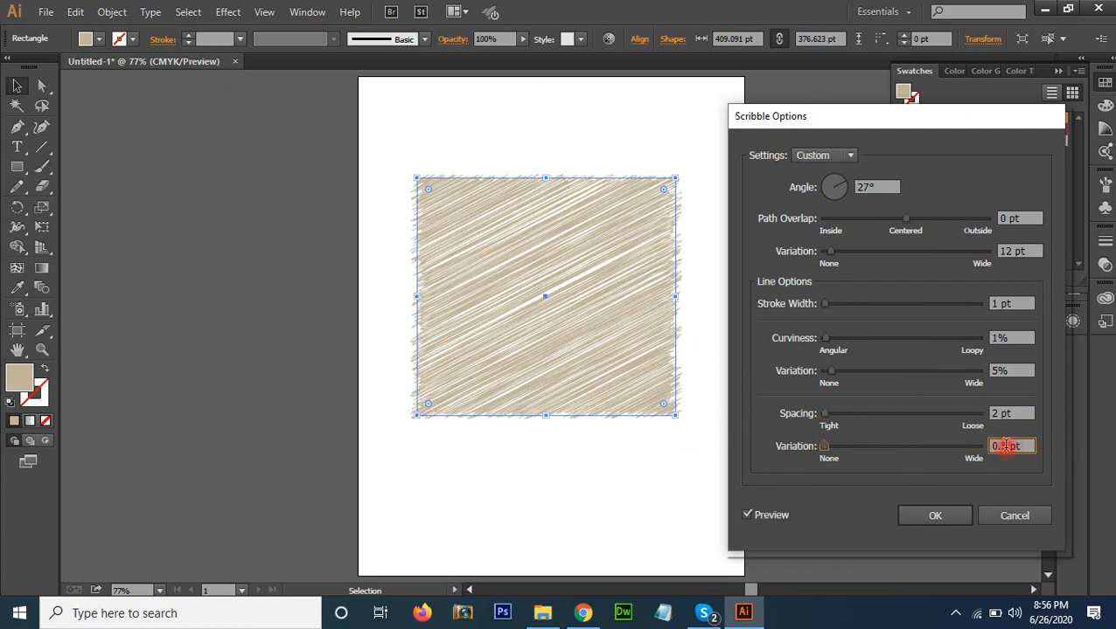
type("1")
left_click(1018, 412)
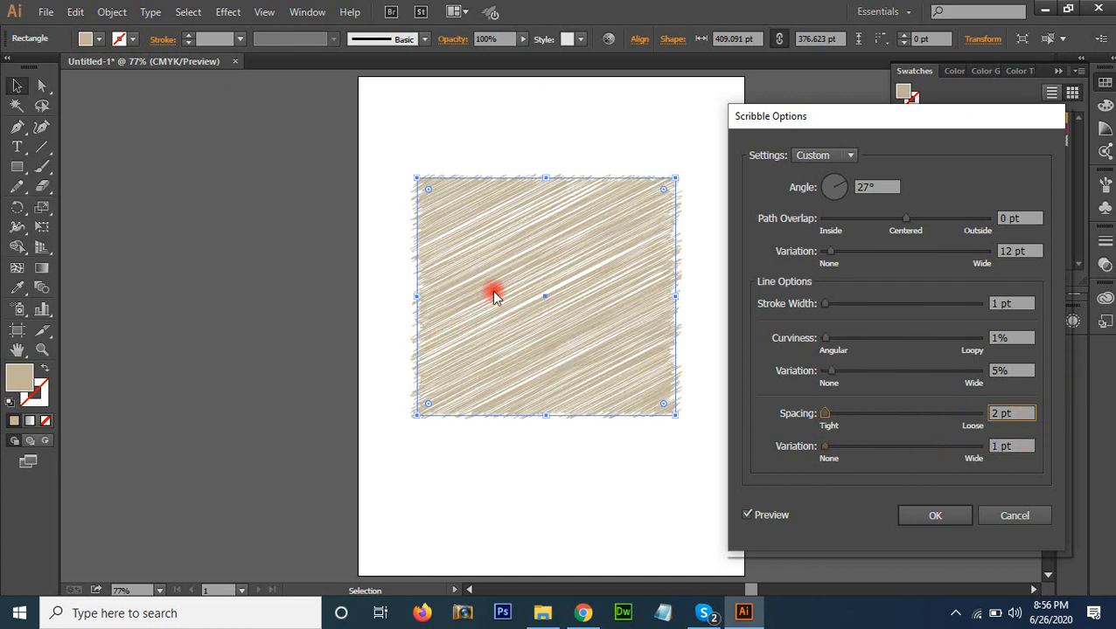
left_click(934, 517)
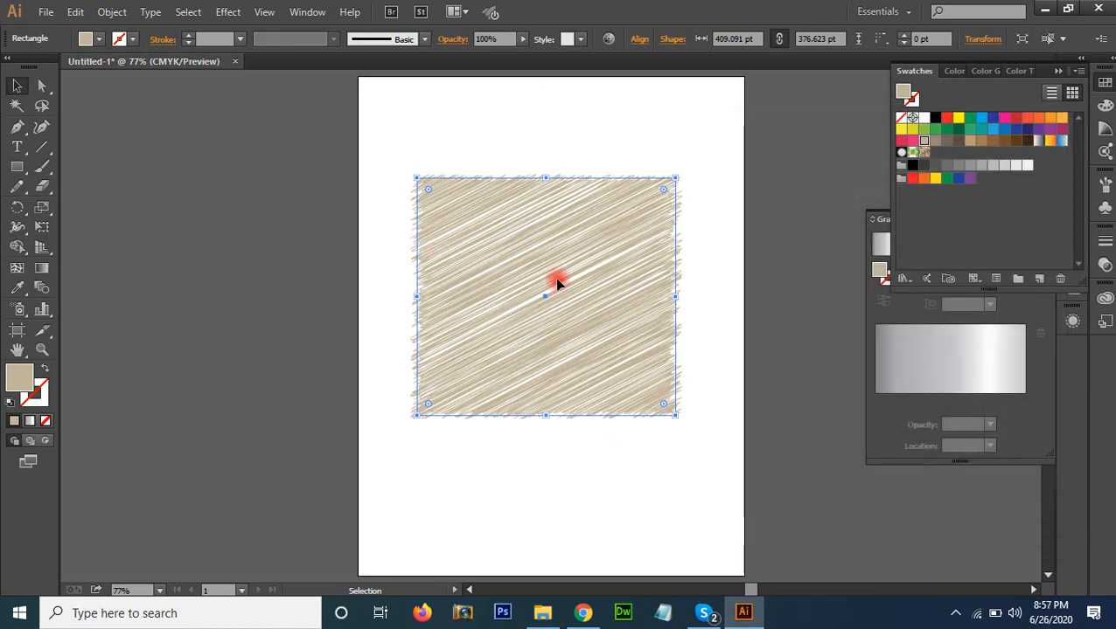
left_click(227, 13)
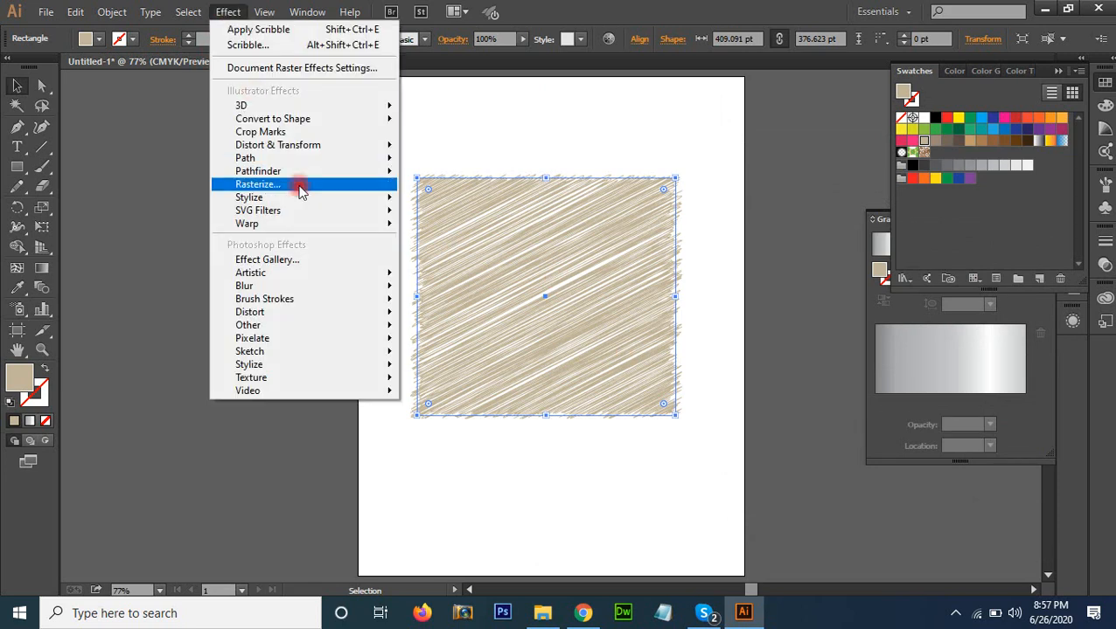
mouse_move(303, 194)
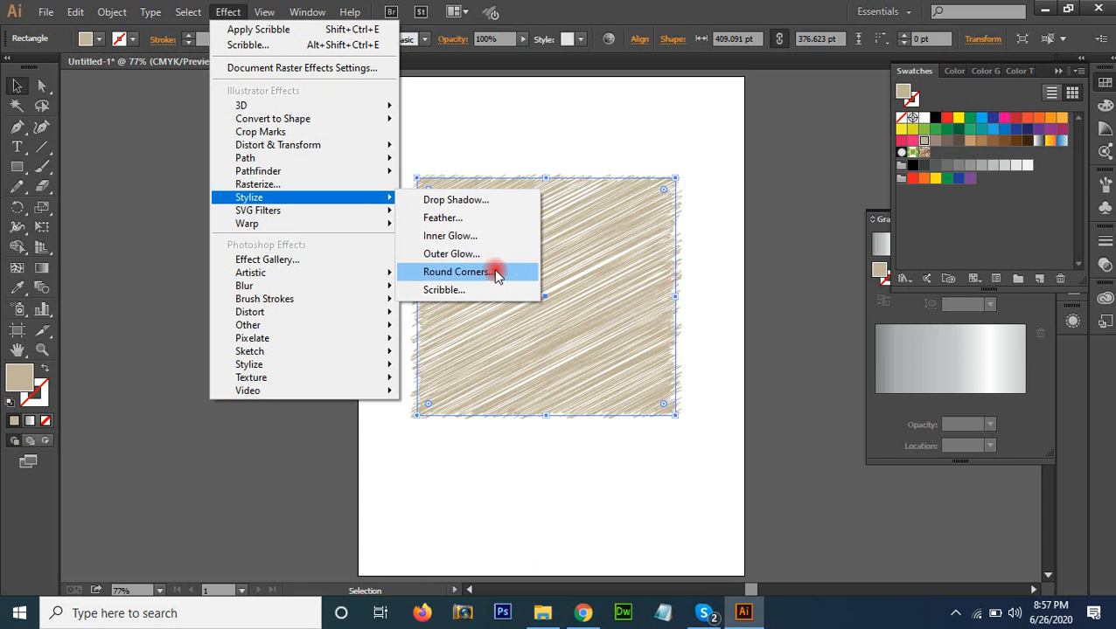
left_click(613, 8)
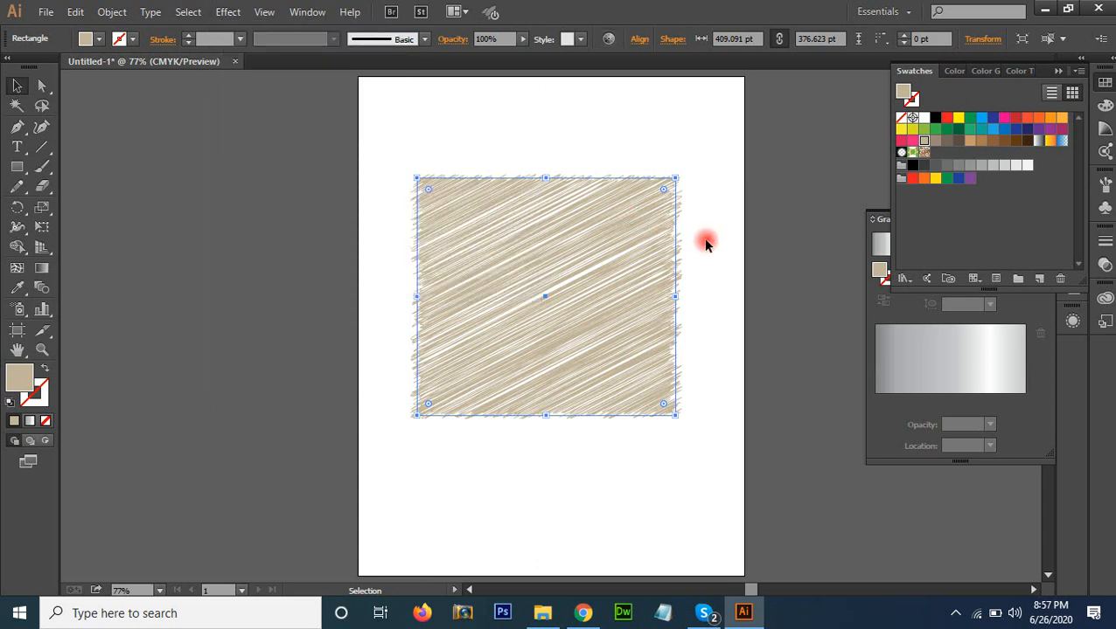
Save the scribbled rectangle's appearance as a new graphic style
left_click(297, 10)
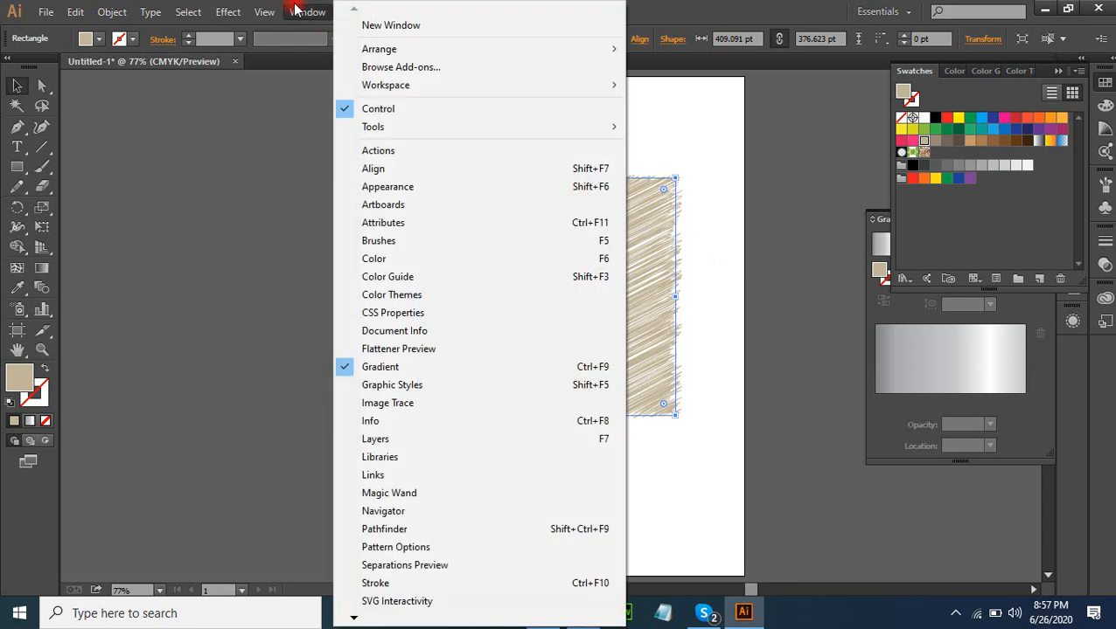
left_click(404, 383)
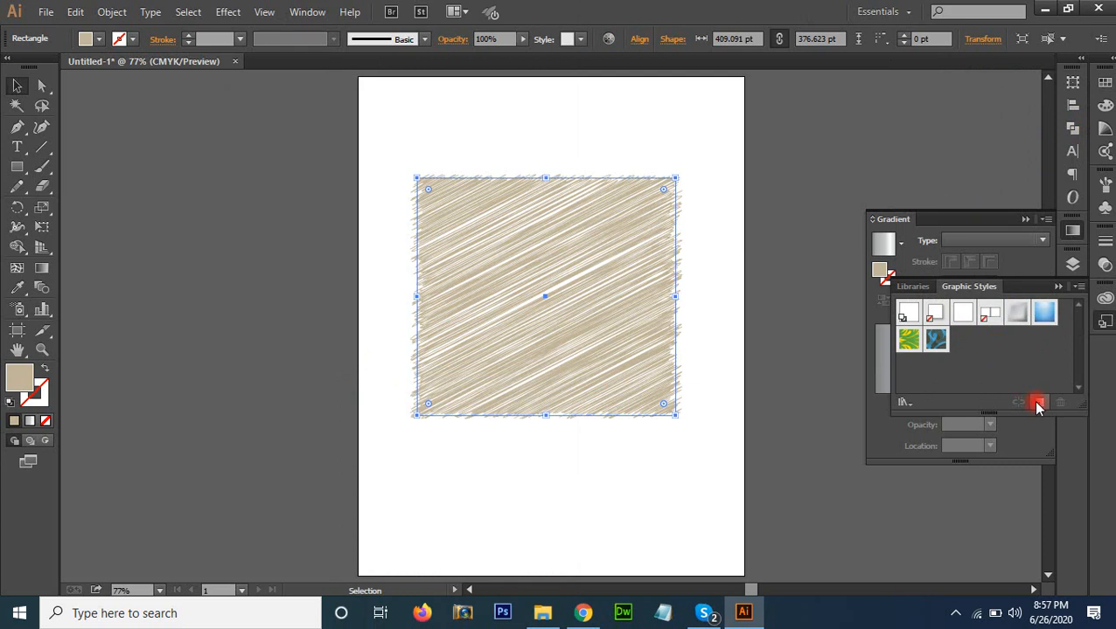
left_click(1037, 404)
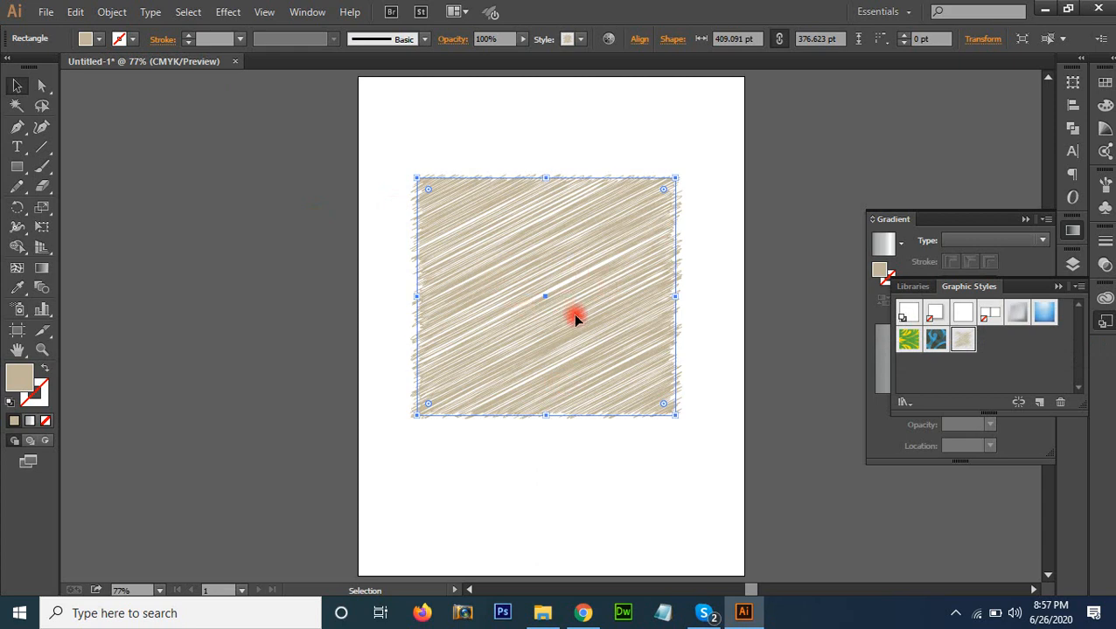
Delete the scribbled rectangle and draw a beige circle in the middle of the artboard with the Ellipse tool
key("Delete")
left_click(17, 166)
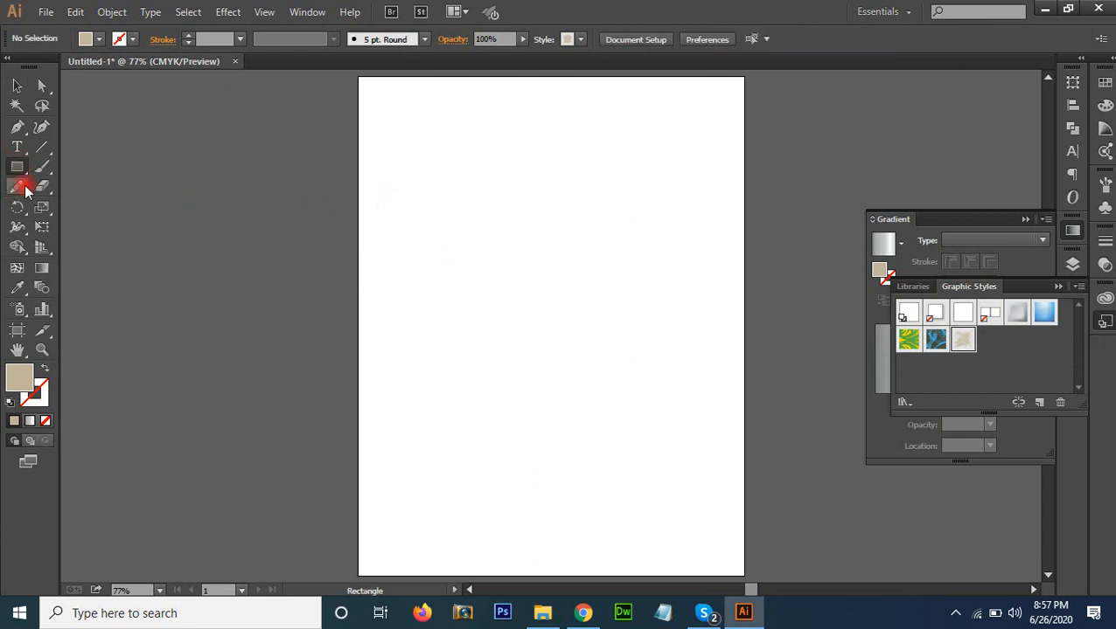
left_click_drag(18, 169, 83, 207)
left_click_drag(417, 226, 550, 378)
Give the circle a white stroke with a 4 pt weight
left_click(886, 276)
left_click(1104, 105)
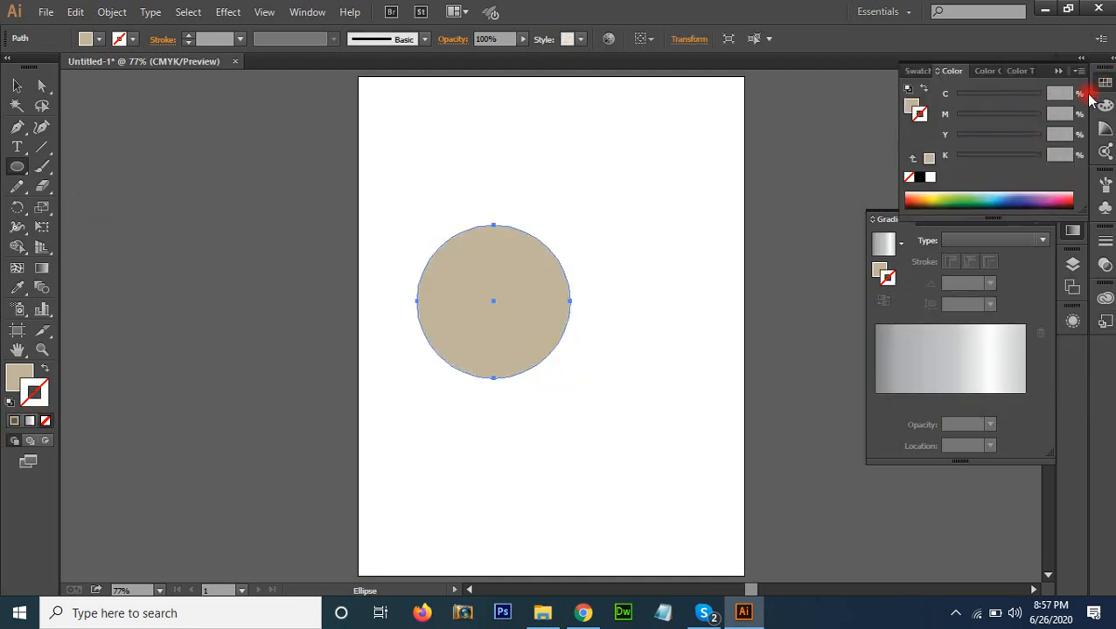
left_click(1104, 82)
left_click(935, 117)
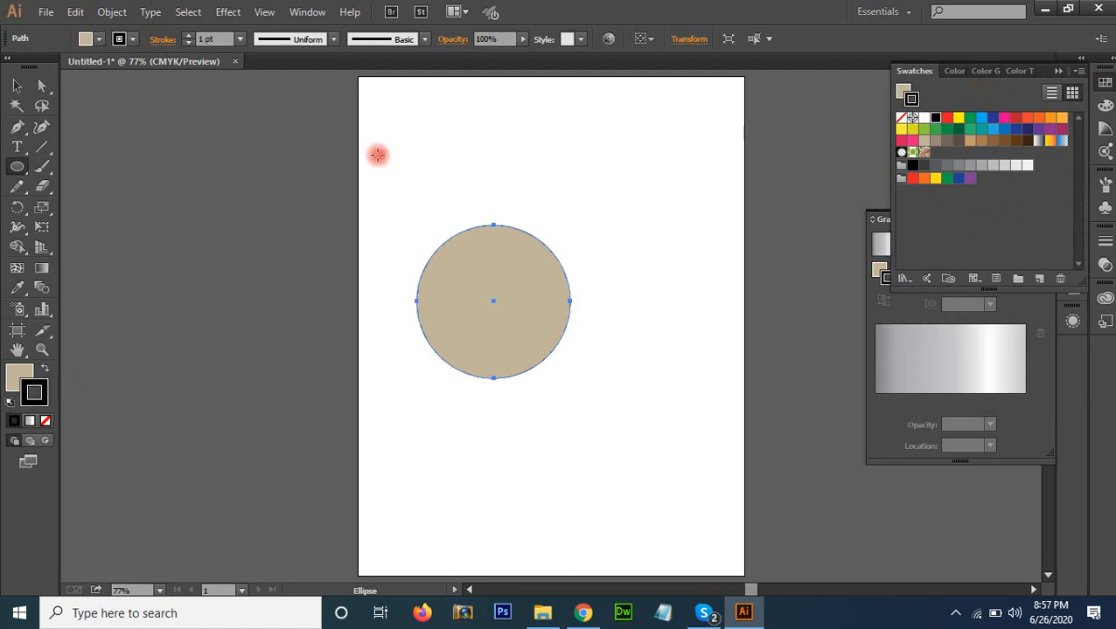
left_click(205, 38)
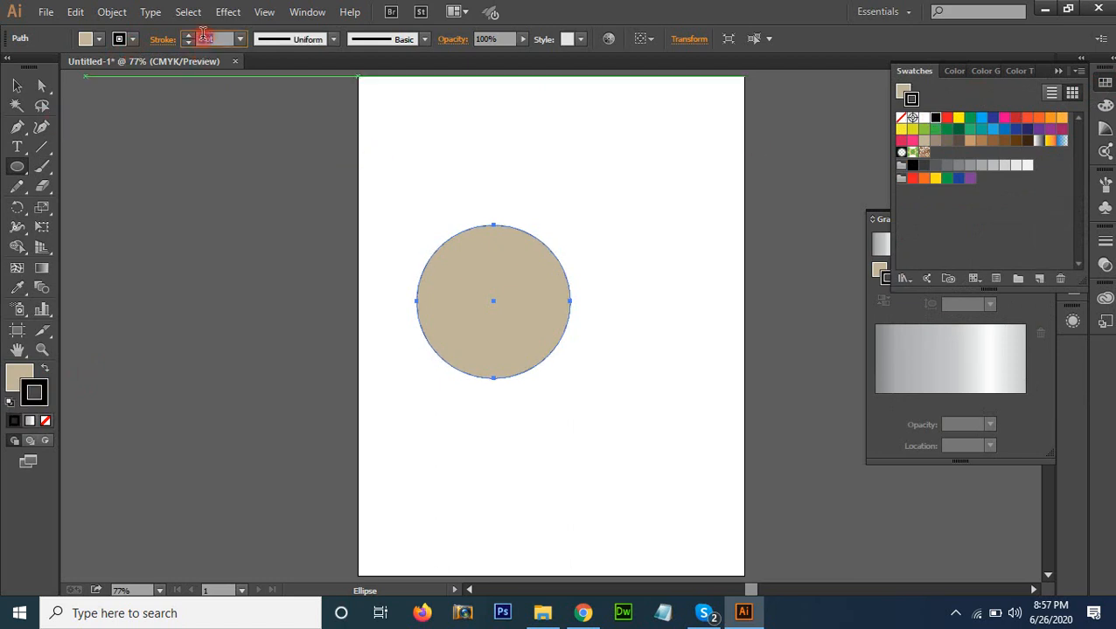
type("4")
left_click(923, 117)
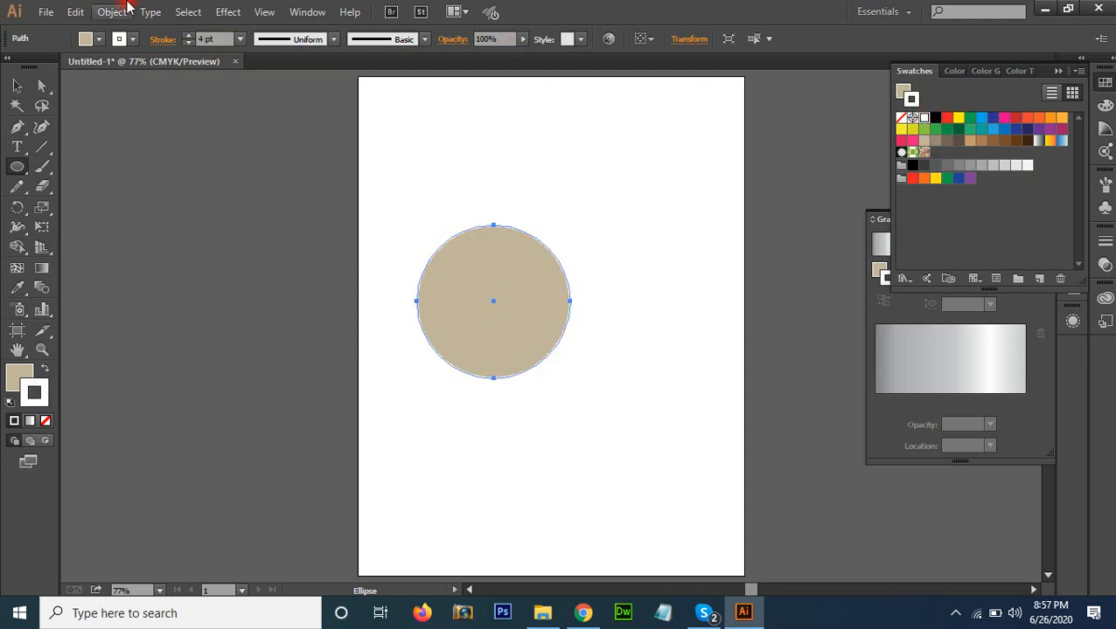
Apply a black Outer Glow to the circle in Normal mode with 100% opacity and a 12 pt blur
left_click(225, 12)
mouse_move(318, 197)
left_click(436, 253)
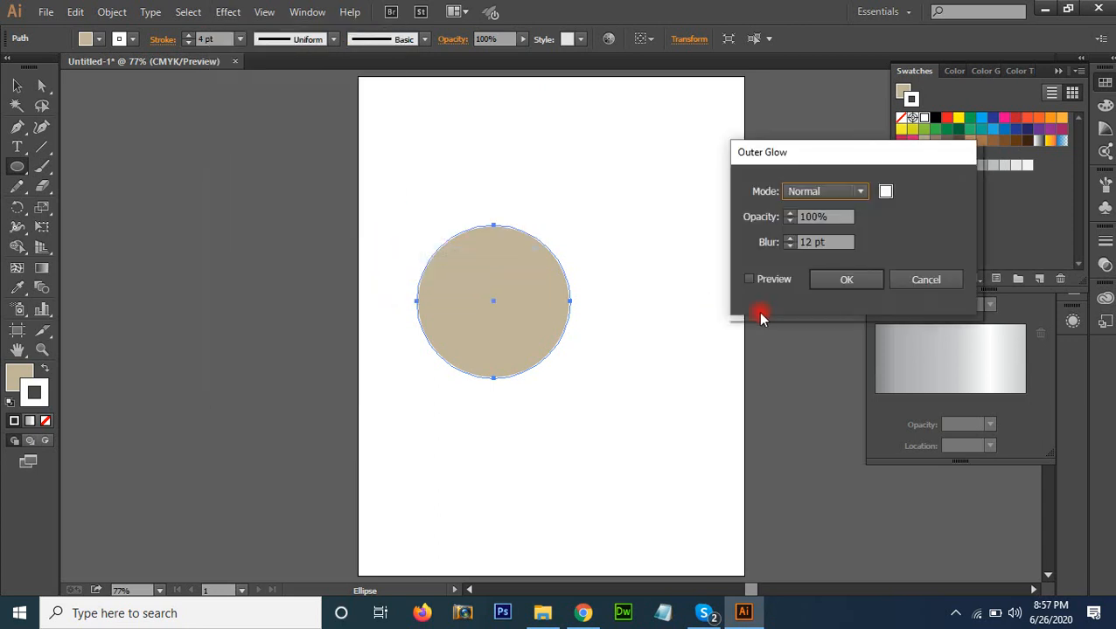
left_click(884, 192)
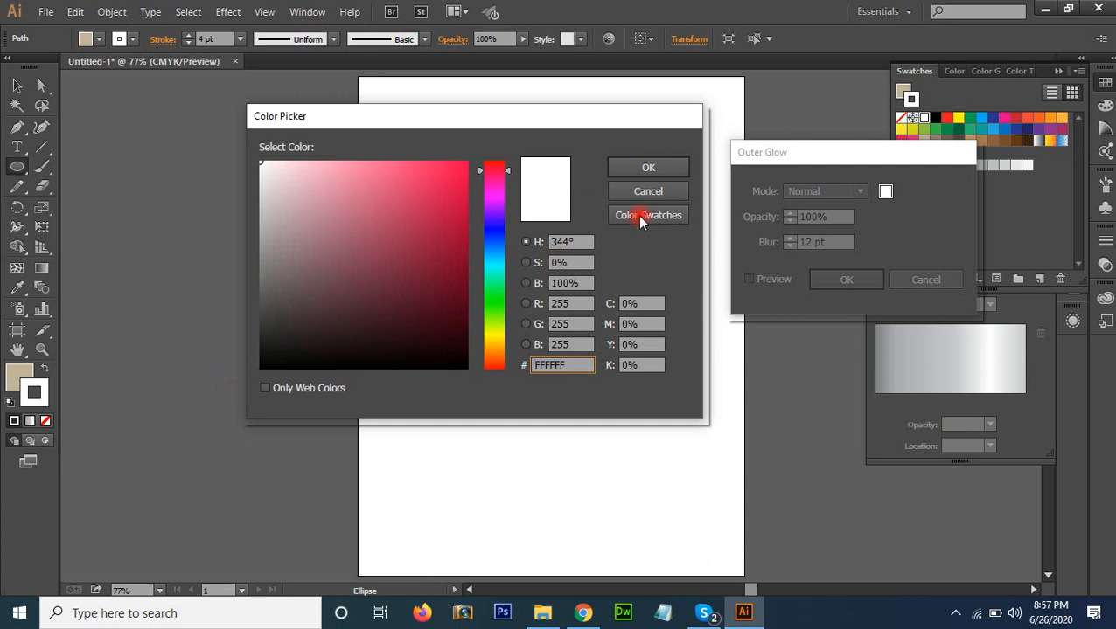
left_click_drag(288, 318, 252, 376)
left_click(647, 192)
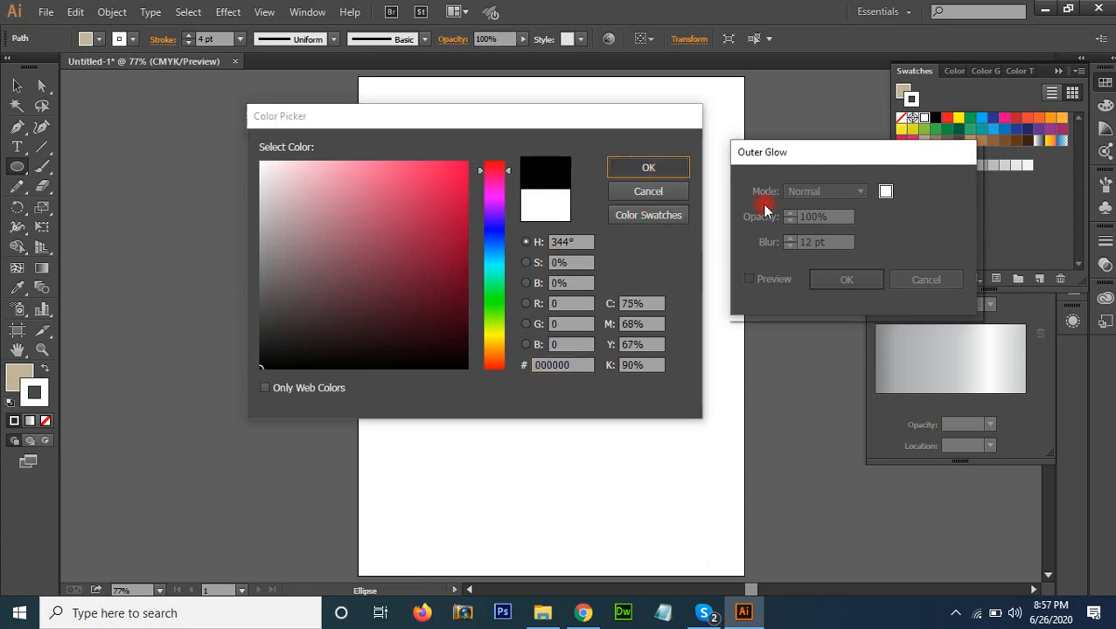
left_click(770, 281)
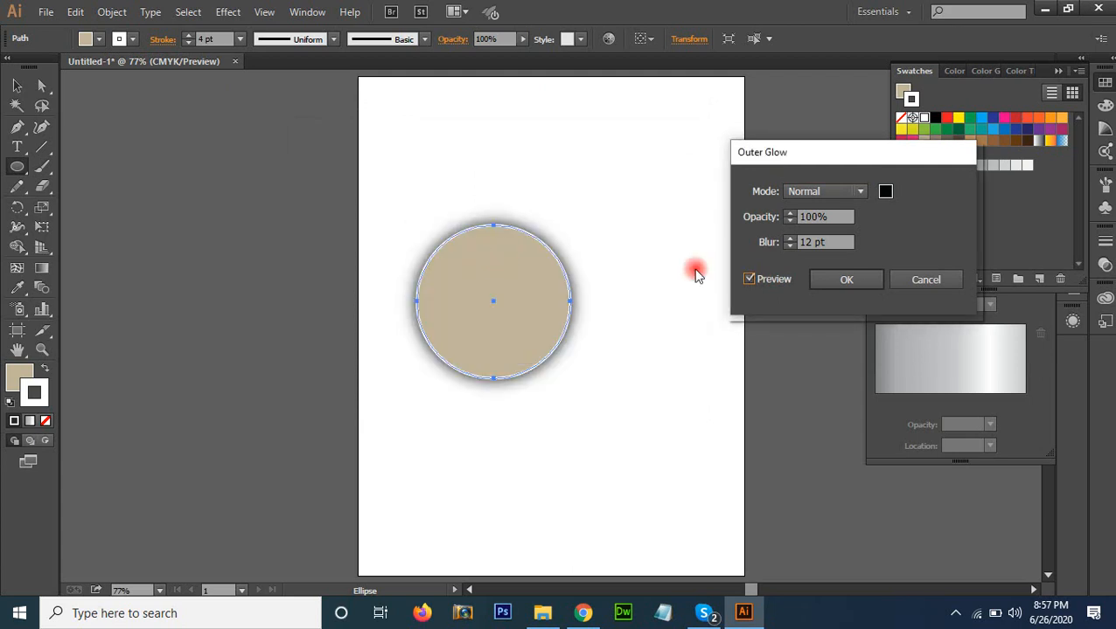
left_click(852, 279)
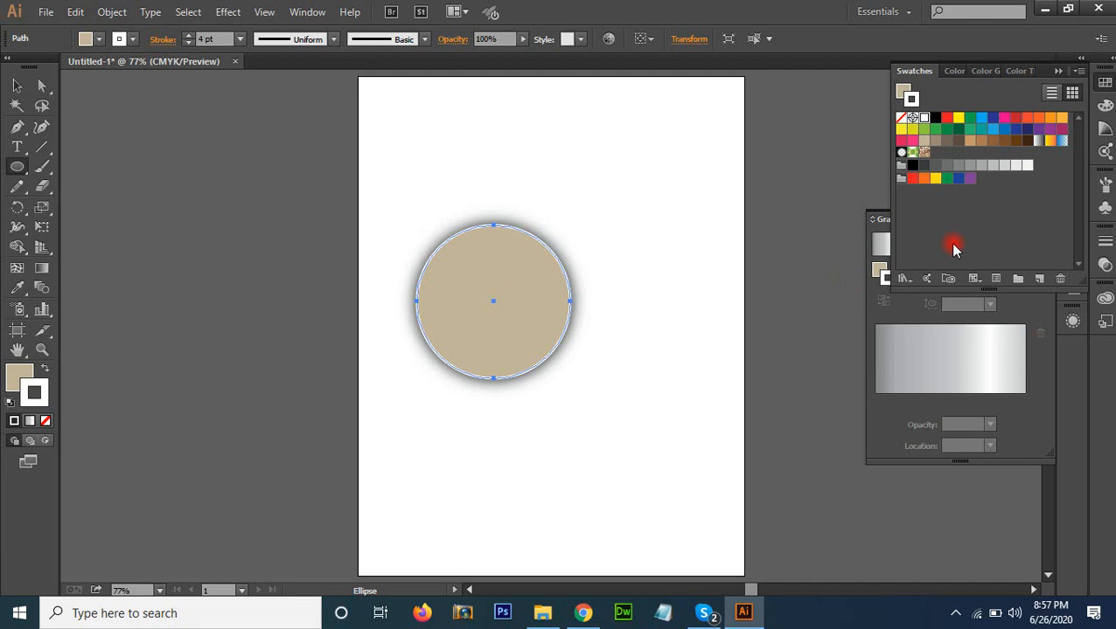
Tidy away the Swatches and Gradient panels and add the glowing circle's appearance to the graphic styles
left_click(1060, 72)
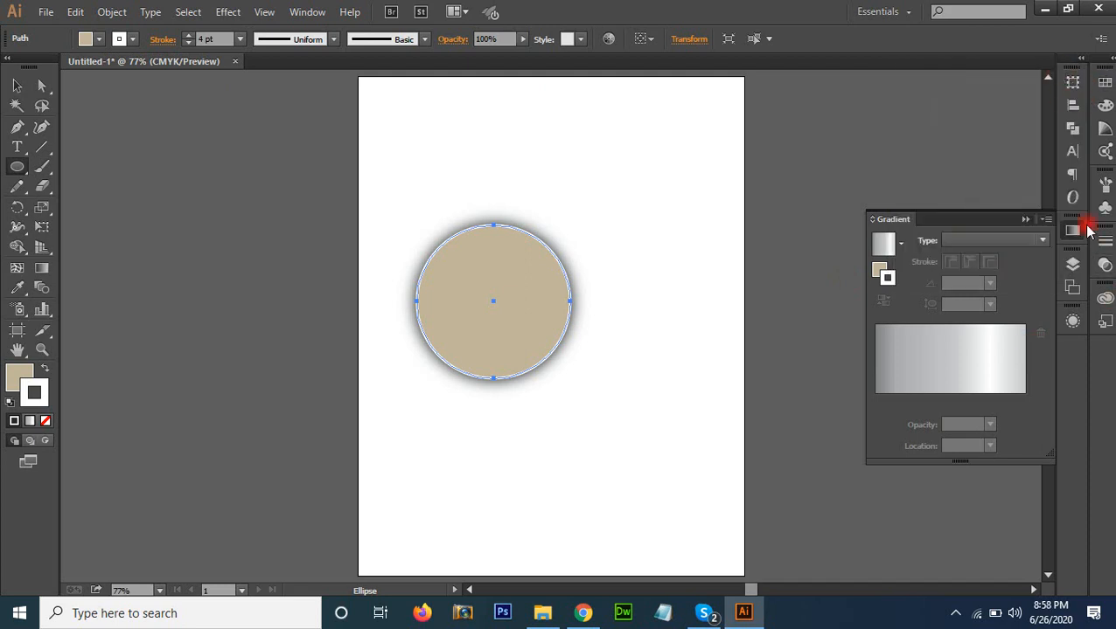
left_click(1025, 219)
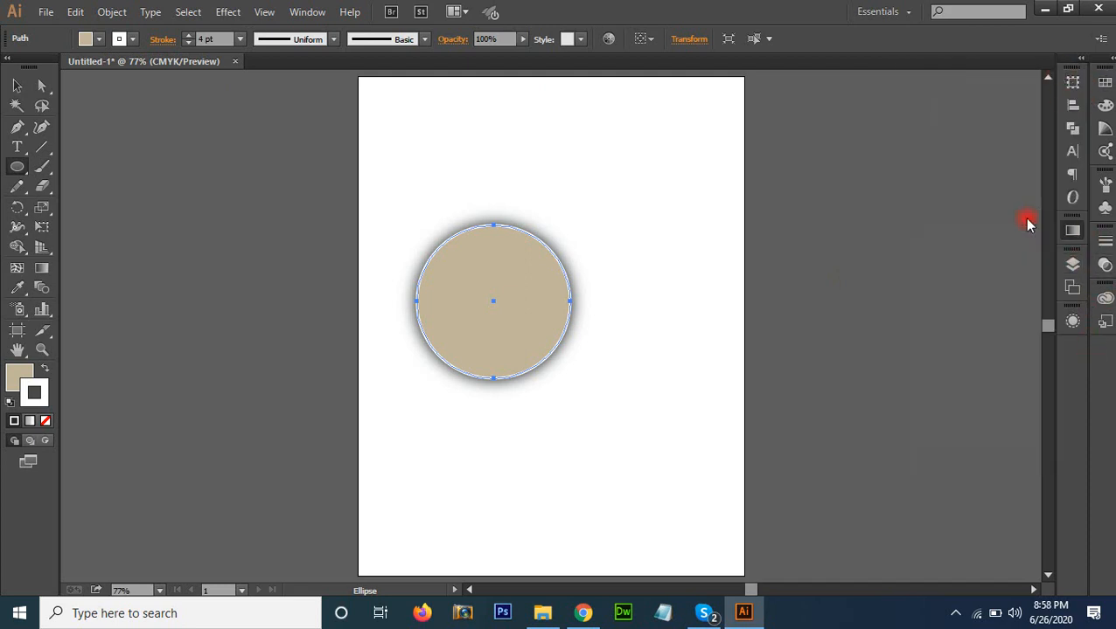
left_click(1105, 184)
left_click(1105, 183)
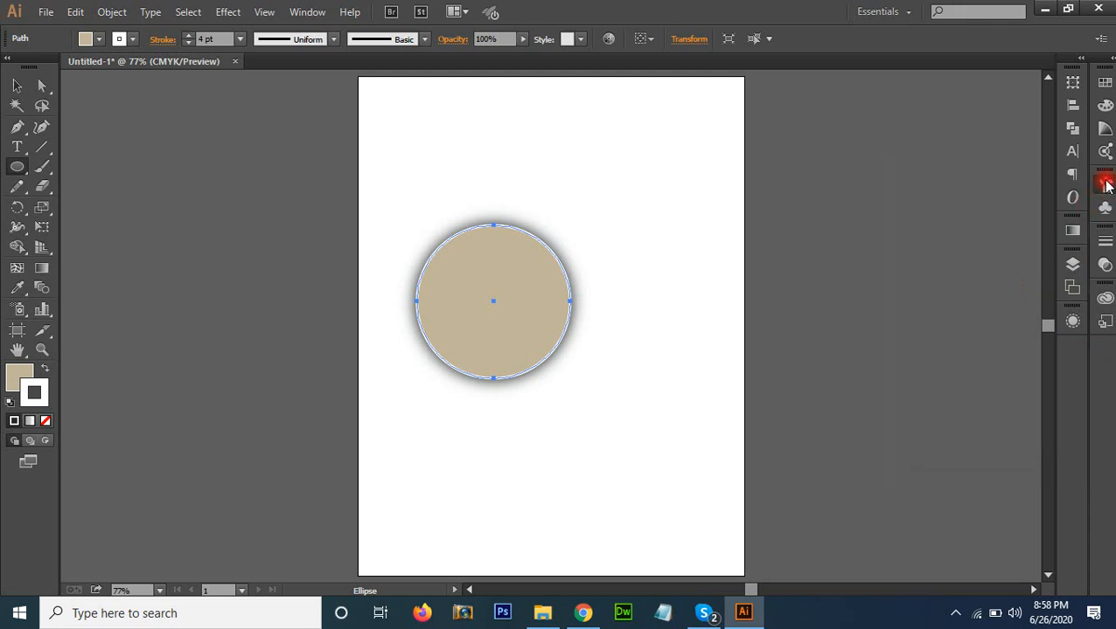
left_click(1105, 299)
left_click(933, 294)
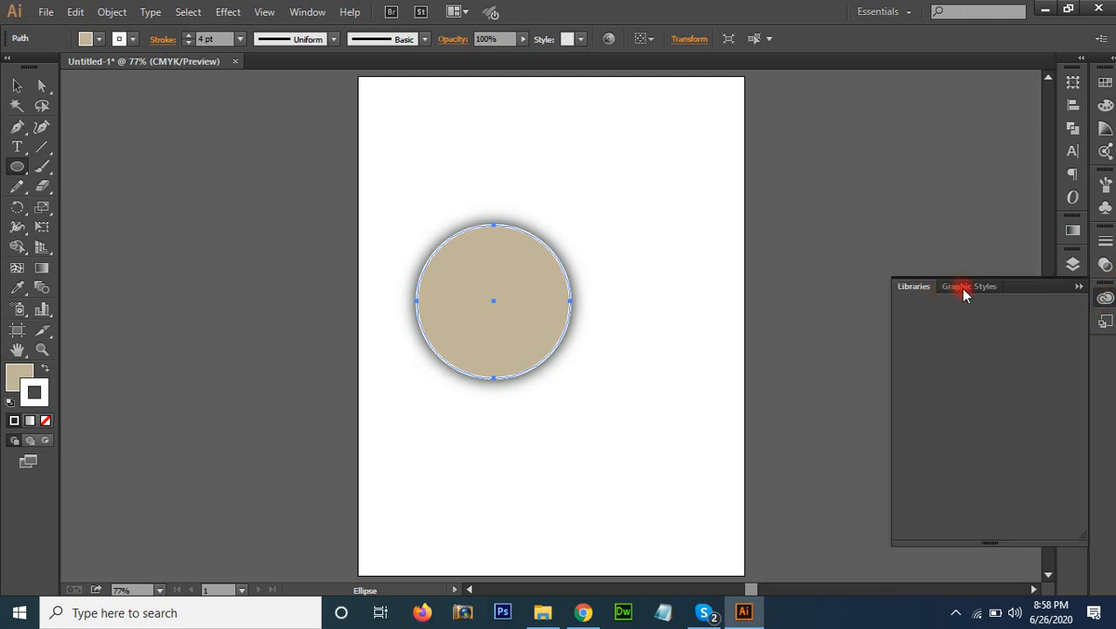
mouse_move(962, 290)
left_mouse_down()
mouse_move(973, 279)
mouse_move(966, 284)
left_mouse_up()
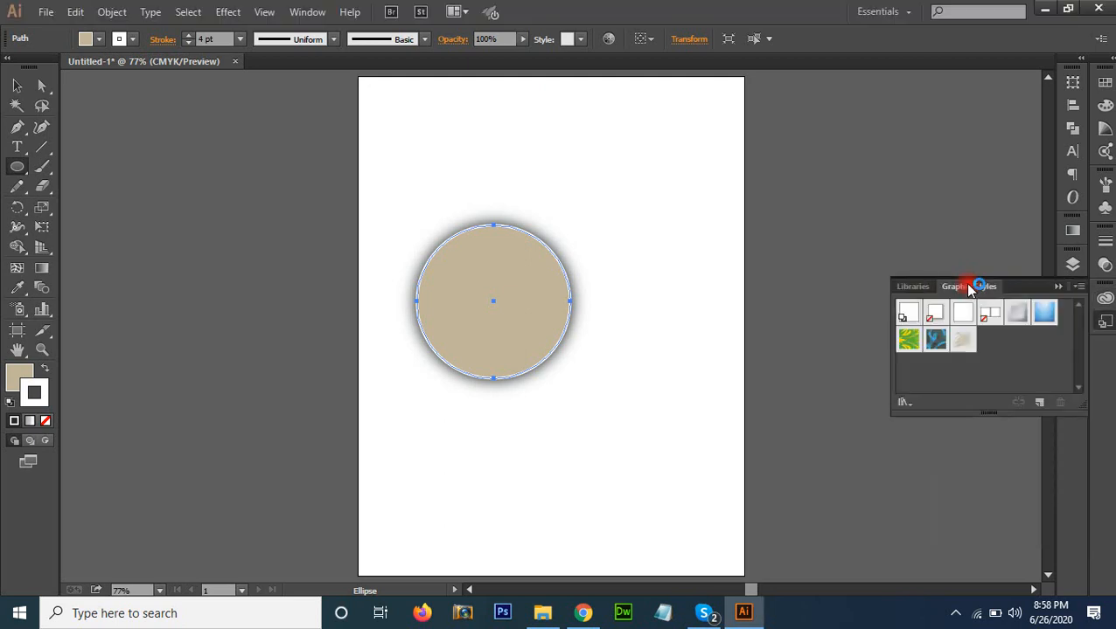
left_click(1078, 288)
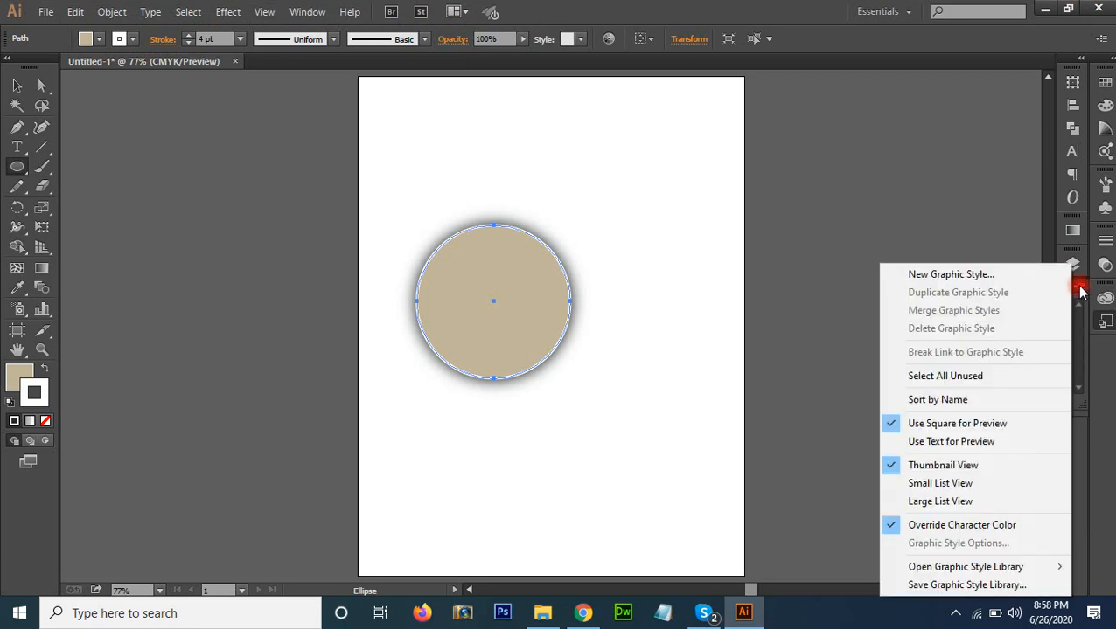
left_click(971, 585)
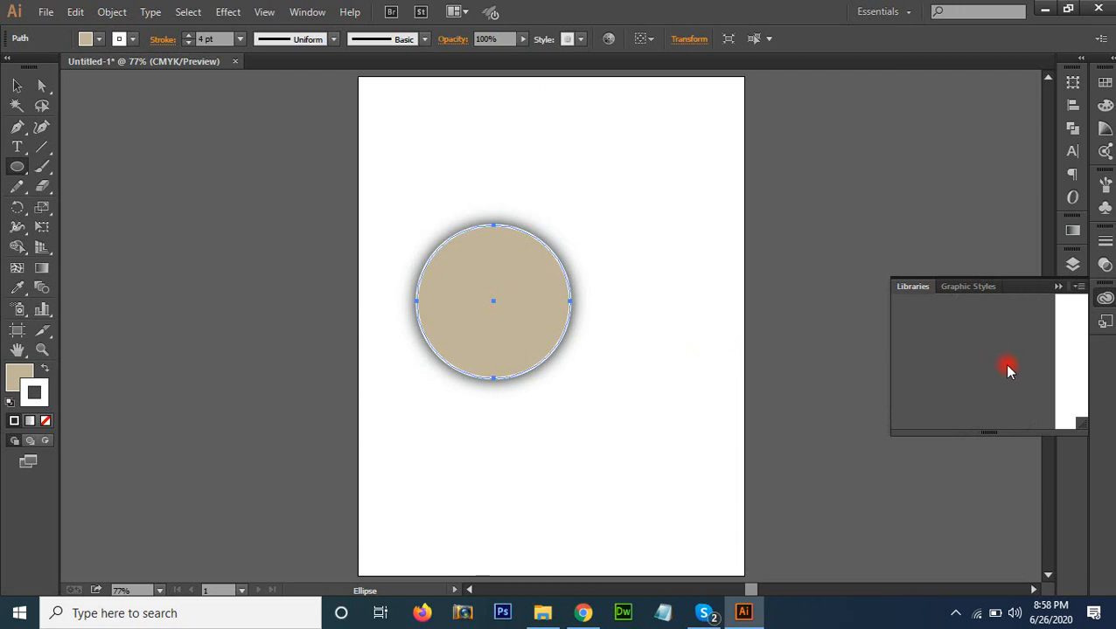
left_click(976, 289)
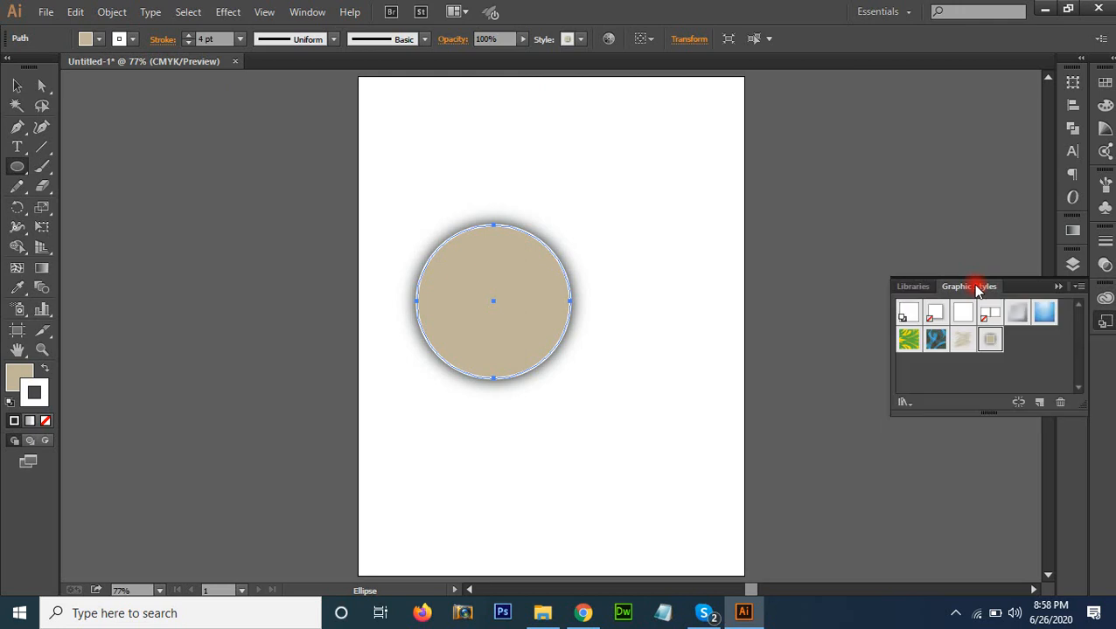
Save the graphic styles as a library file named 123
left_click(1079, 285)
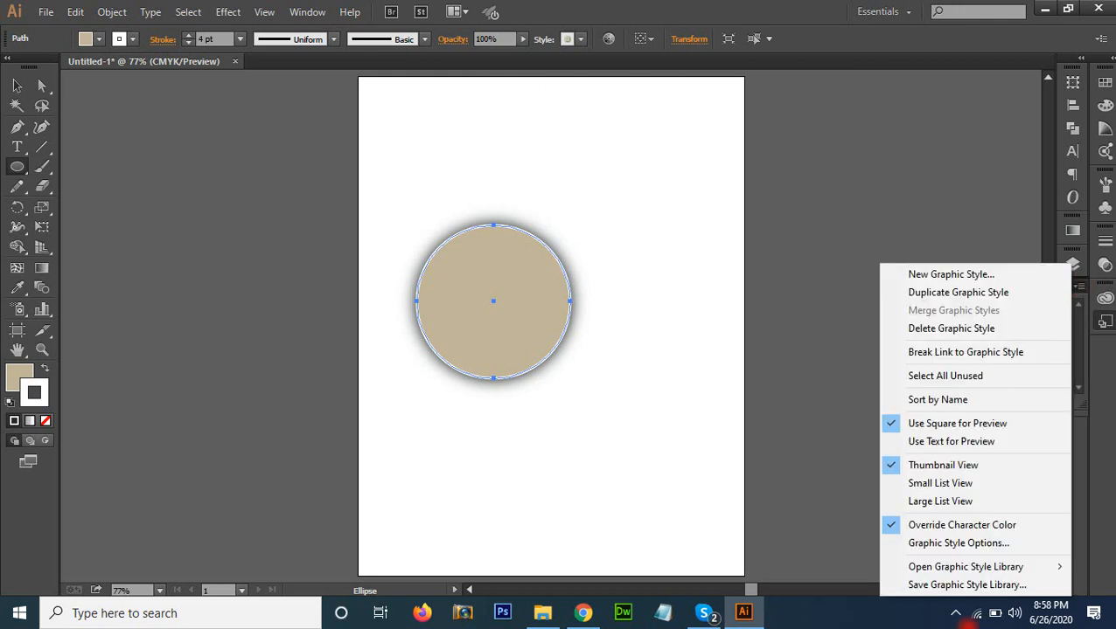
left_click(951, 584)
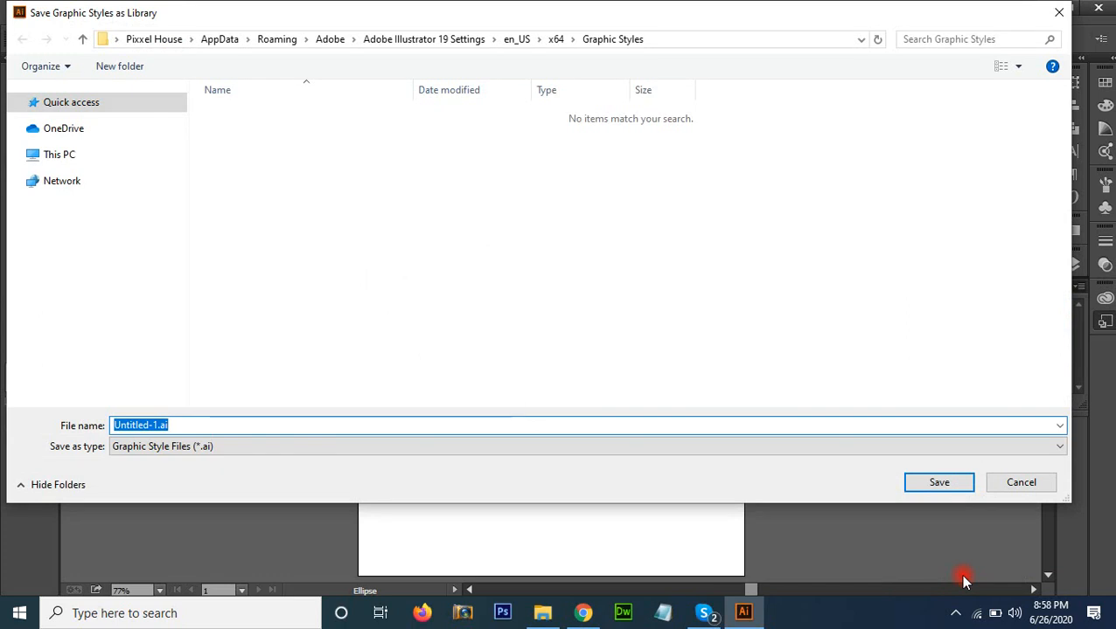
type("123")
key("Return")
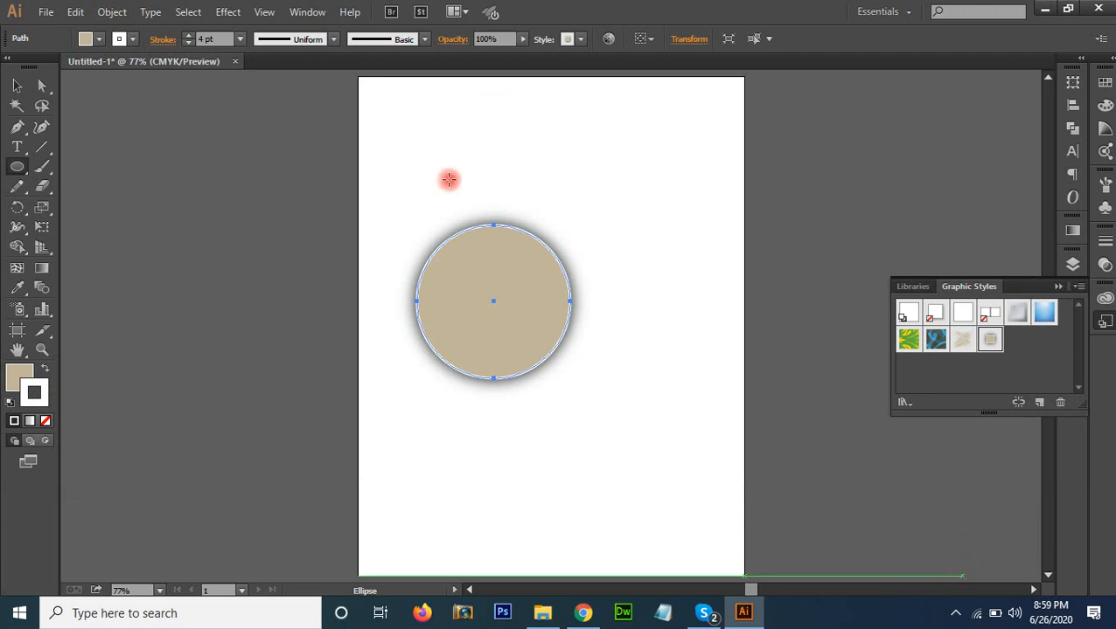
Delete the glowing circle and place the letter s as point text near the middle of the artboard
left_click(16, 86)
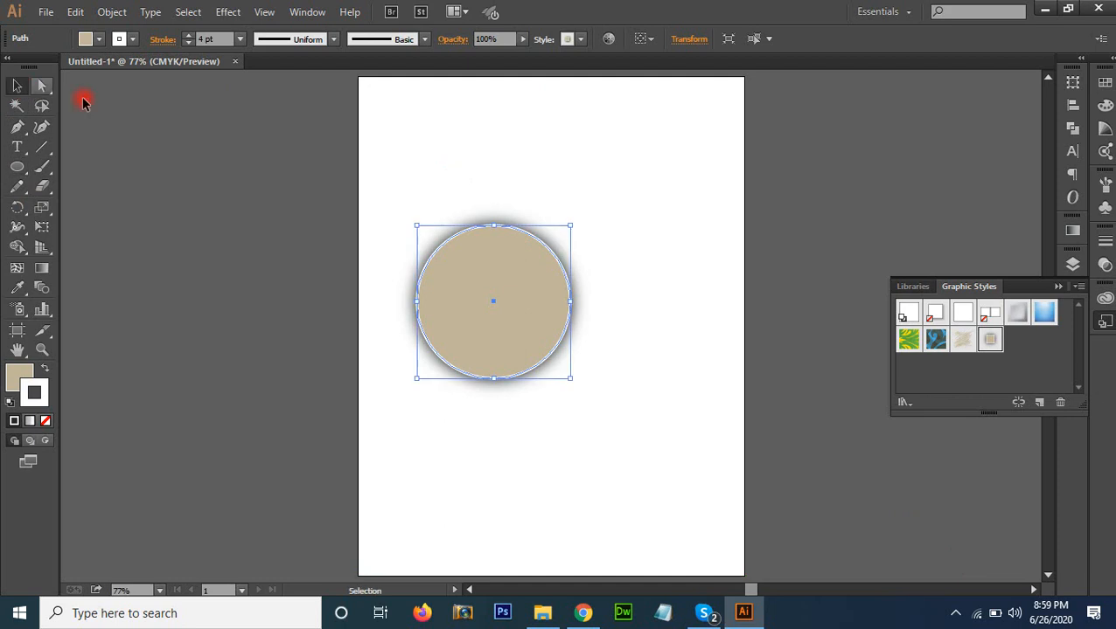
key("Delete")
left_click(17, 147)
left_click(490, 313)
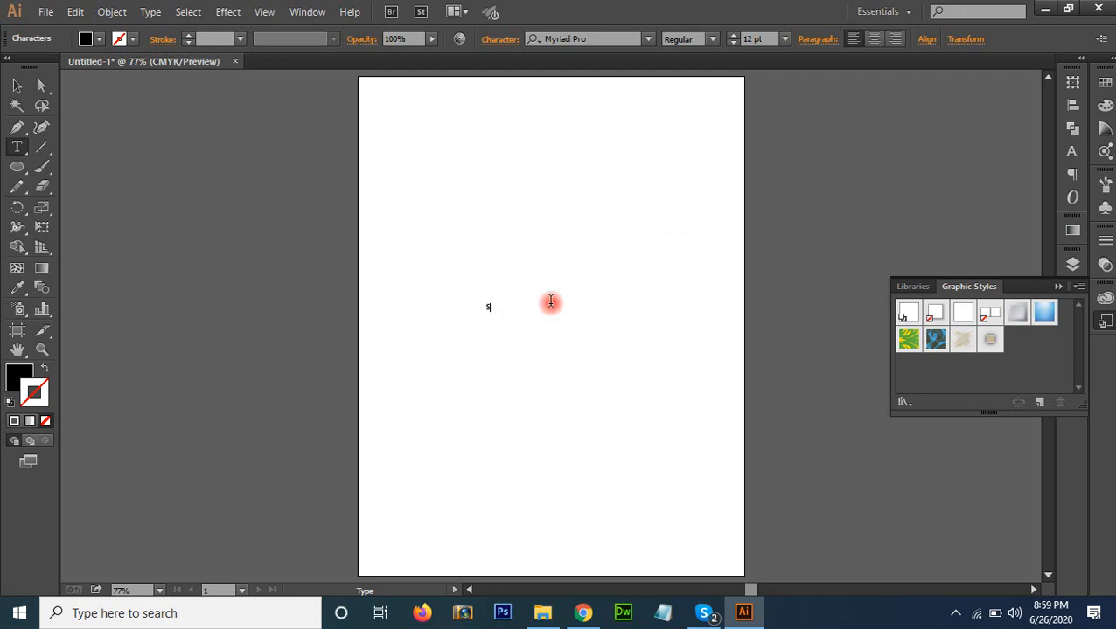
Set the font of the letter s to Bebas Neue
left_click_drag(506, 315, 461, 311)
left_click(597, 39)
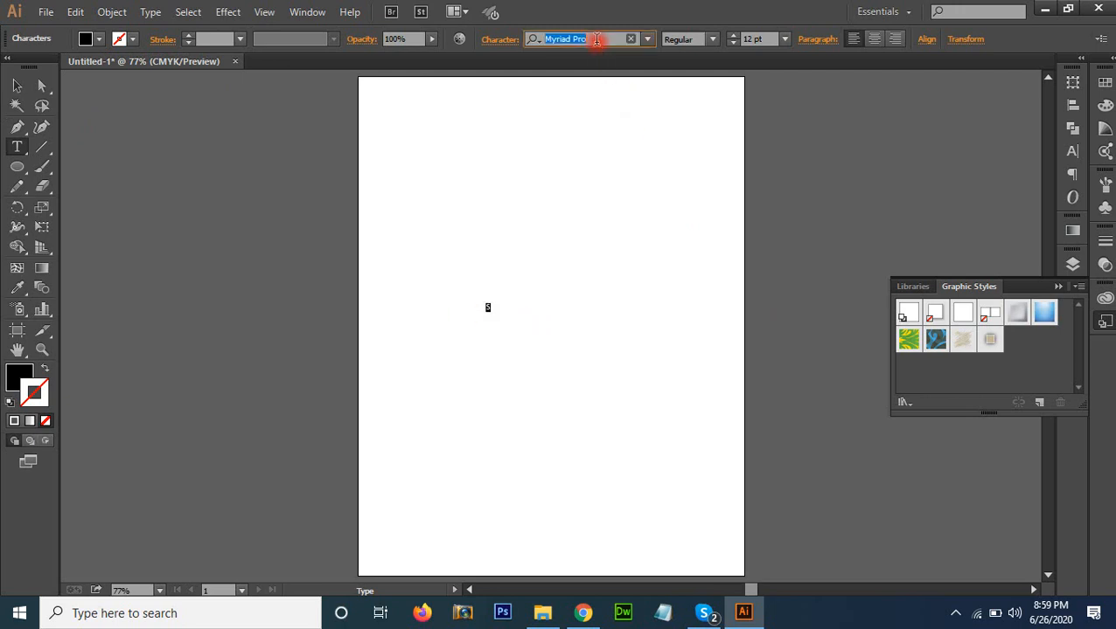
type("b")
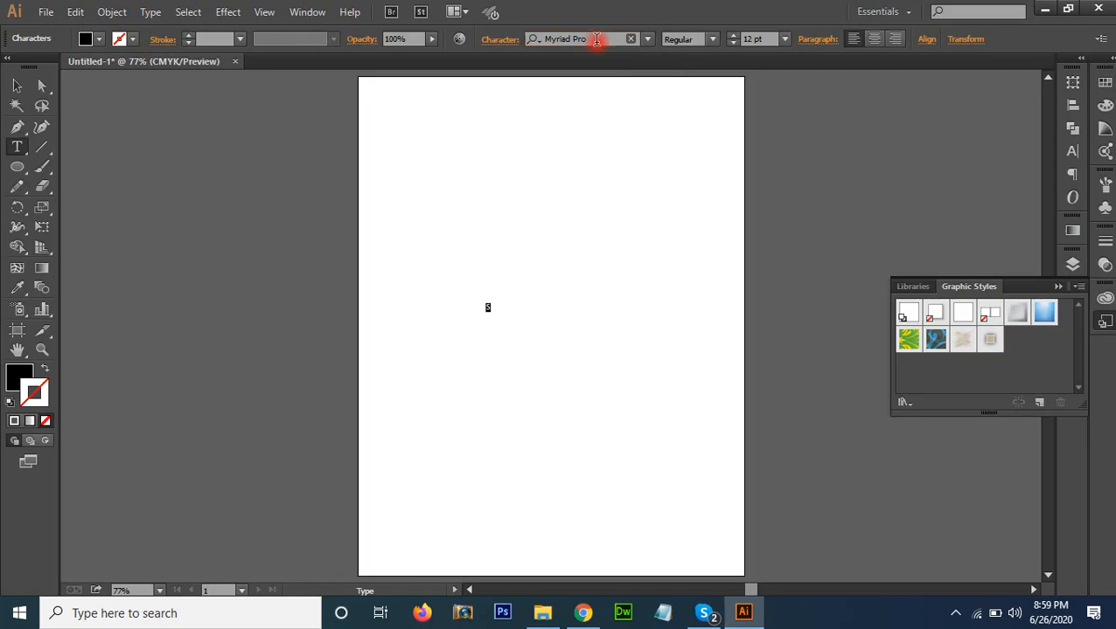
type("be")
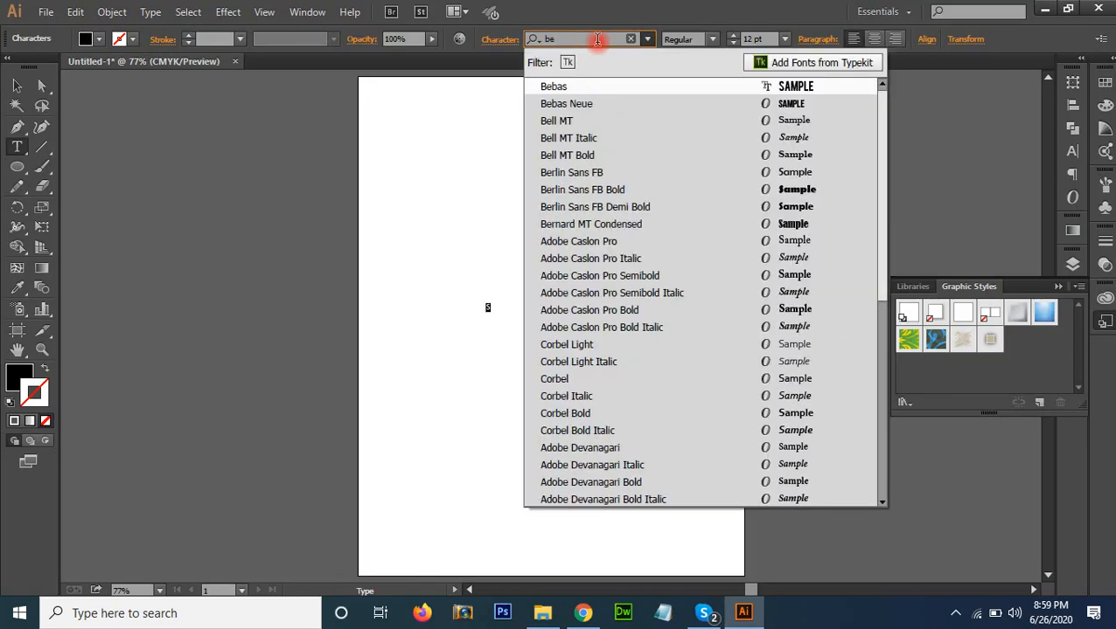
key("Down")
key("Return")
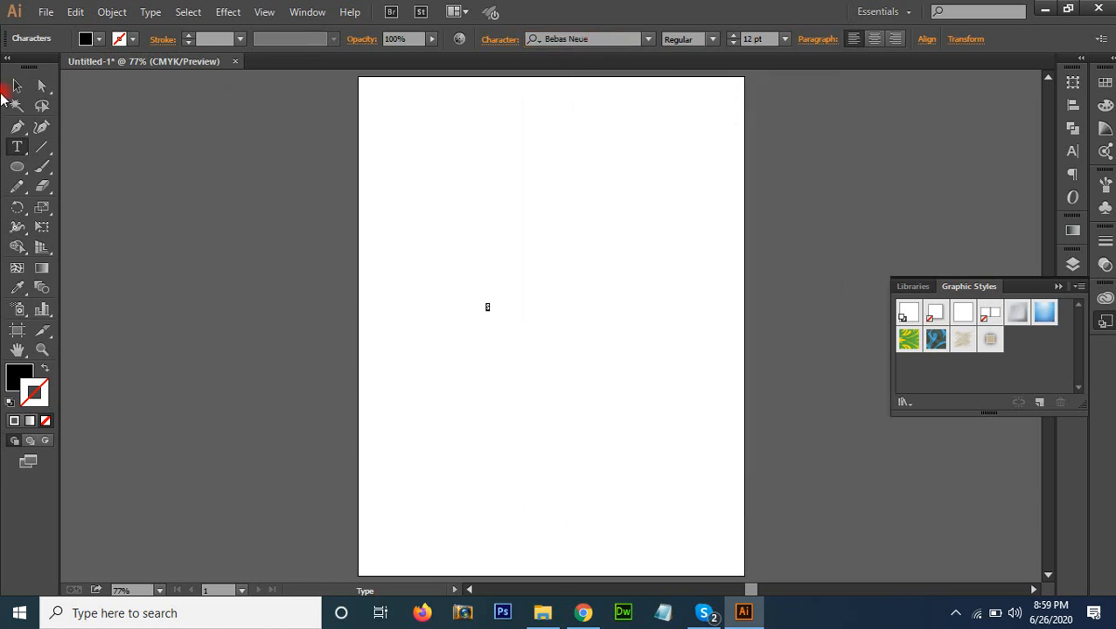
Convert the letter S to outlines, enlarge it to over half the artboard height and centre it on the page
left_click(18, 86)
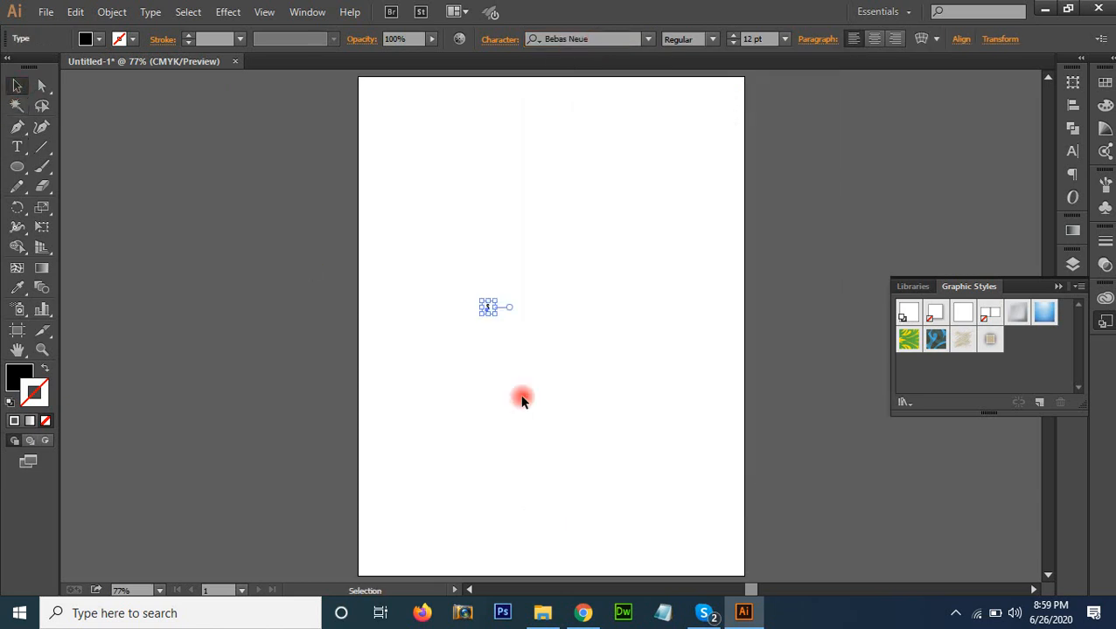
left_click_drag(493, 312, 540, 294)
right_click(539, 295)
left_click(610, 400)
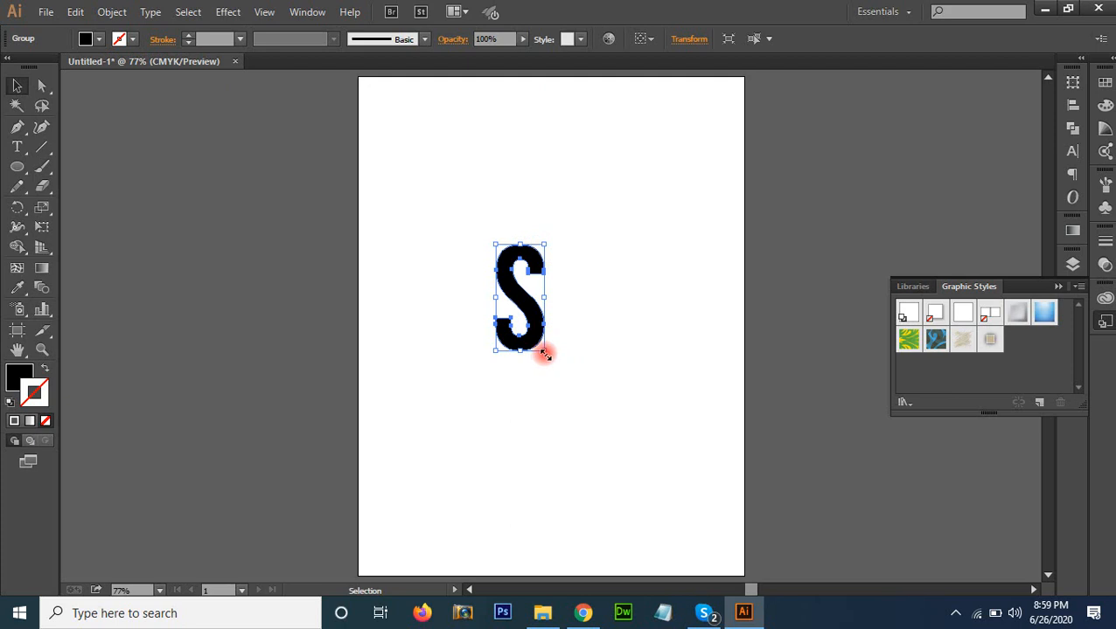
left_click_drag(544, 354, 697, 542)
left_click_drag(607, 448, 564, 349)
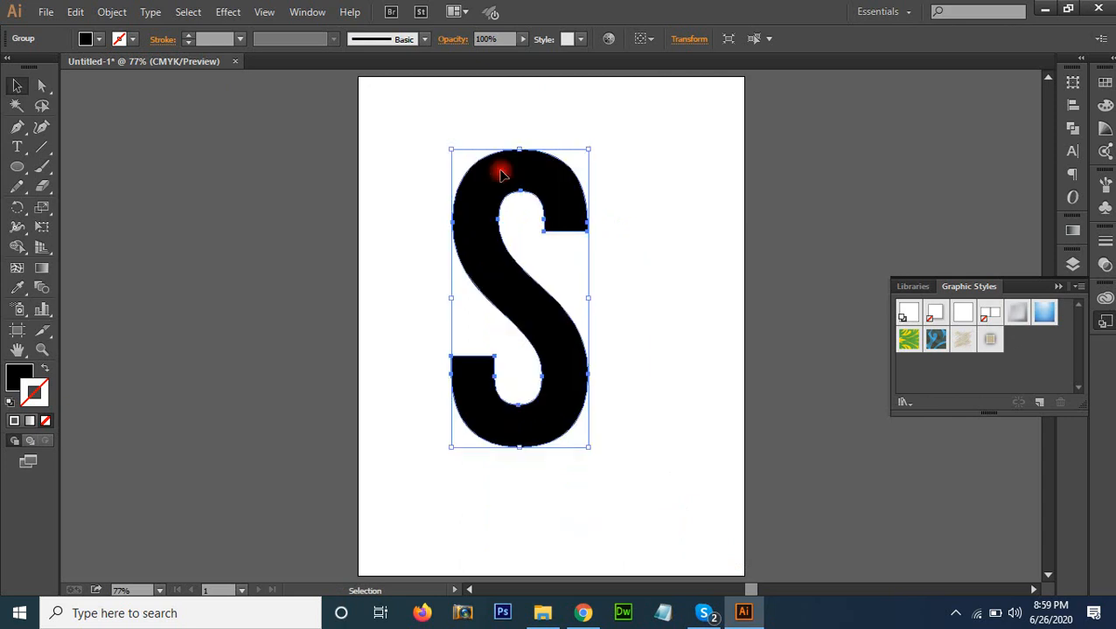
Try the scribble graphic style followed by a green fill on the black S, and undo both changes
left_click(962, 340)
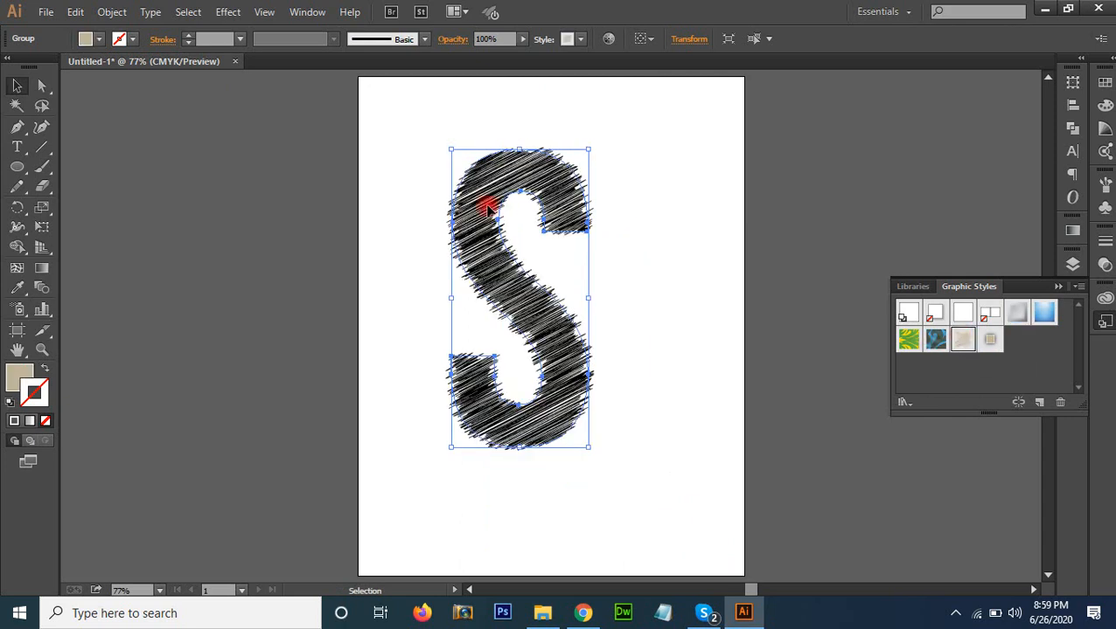
left_click(19, 376)
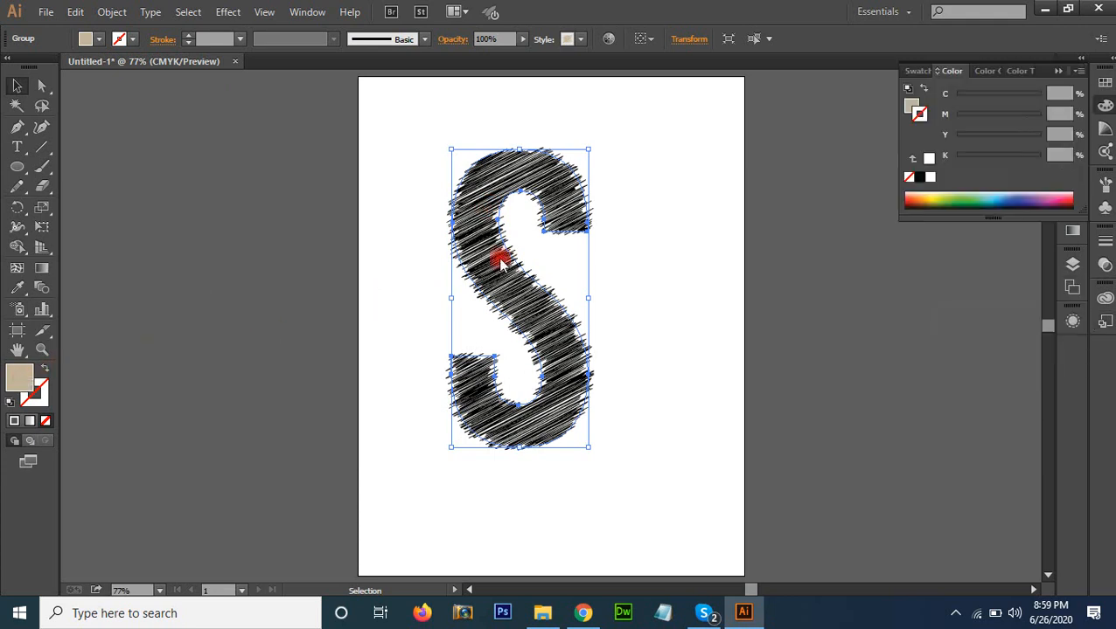
left_click(964, 200)
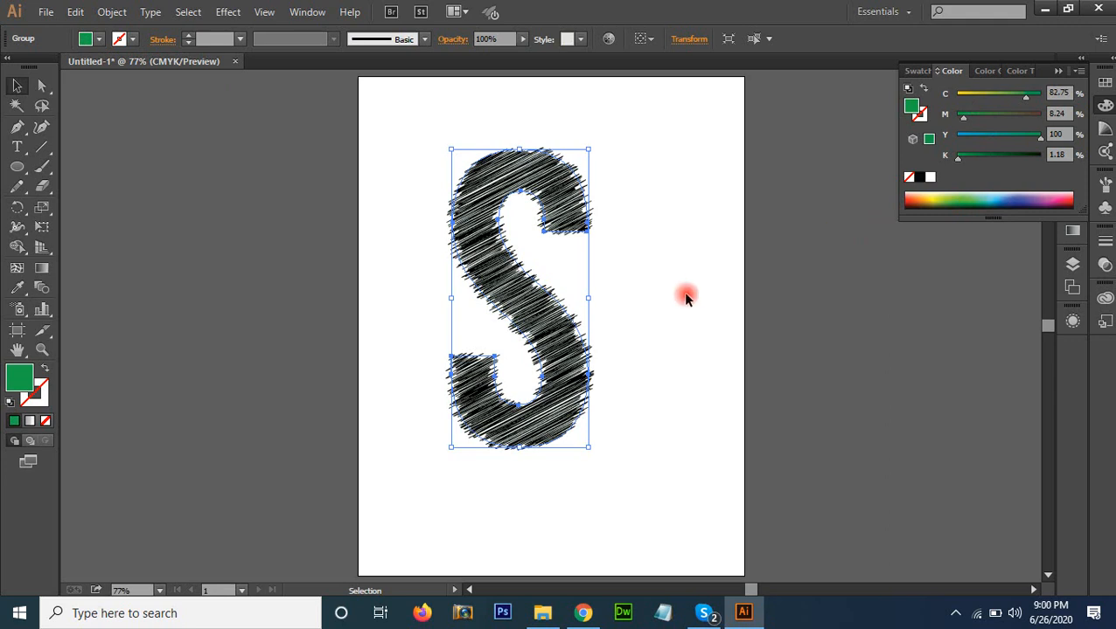
left_click(673, 343)
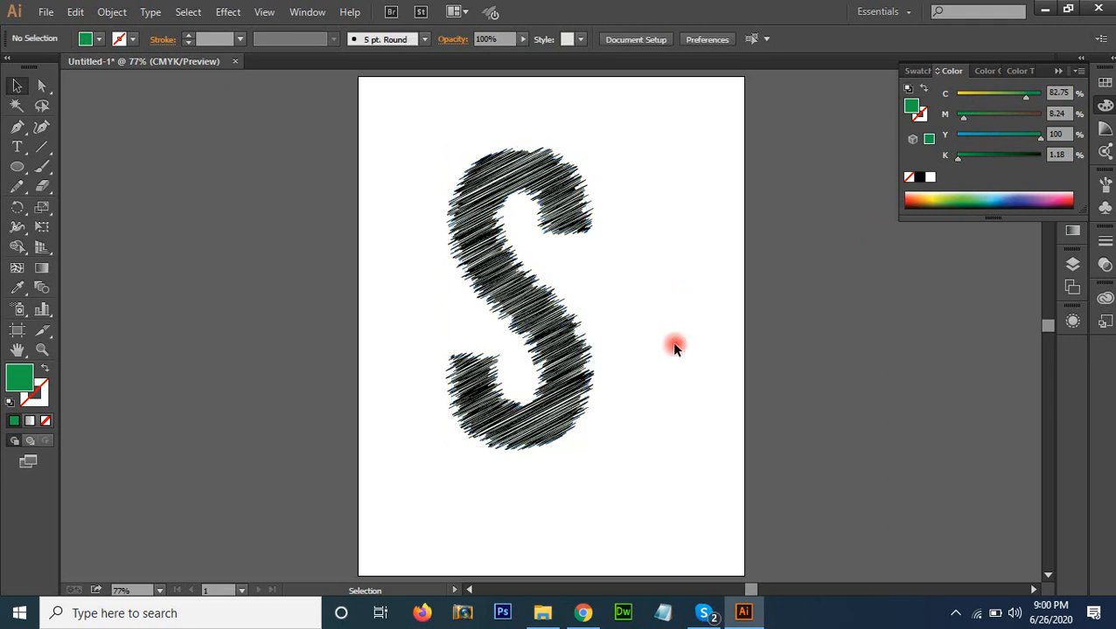
left_click(525, 342)
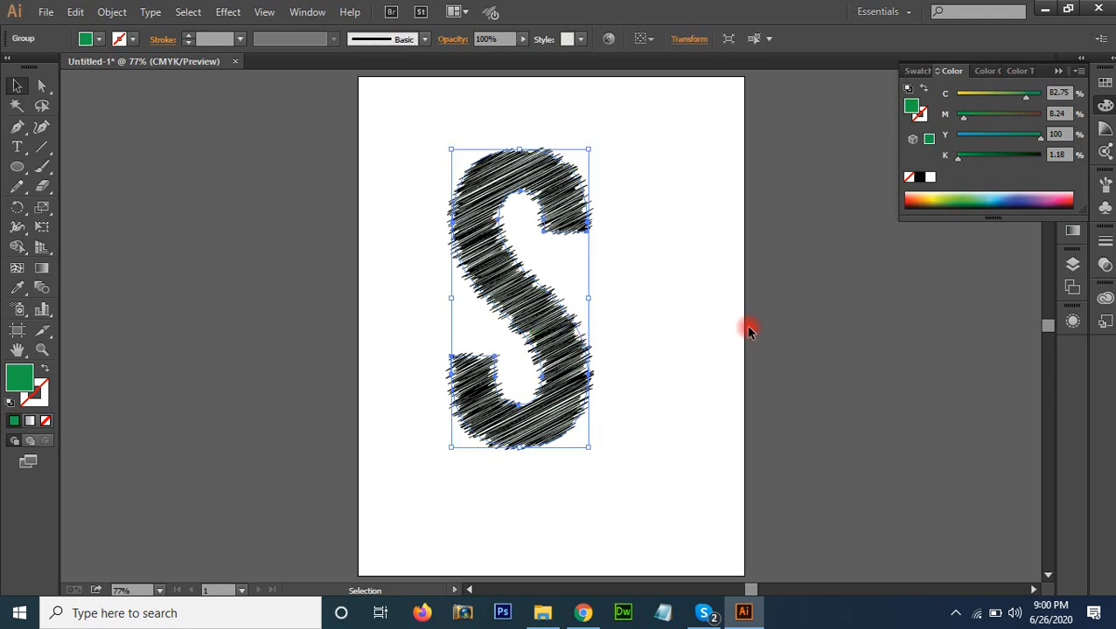
key("ctrl+z")
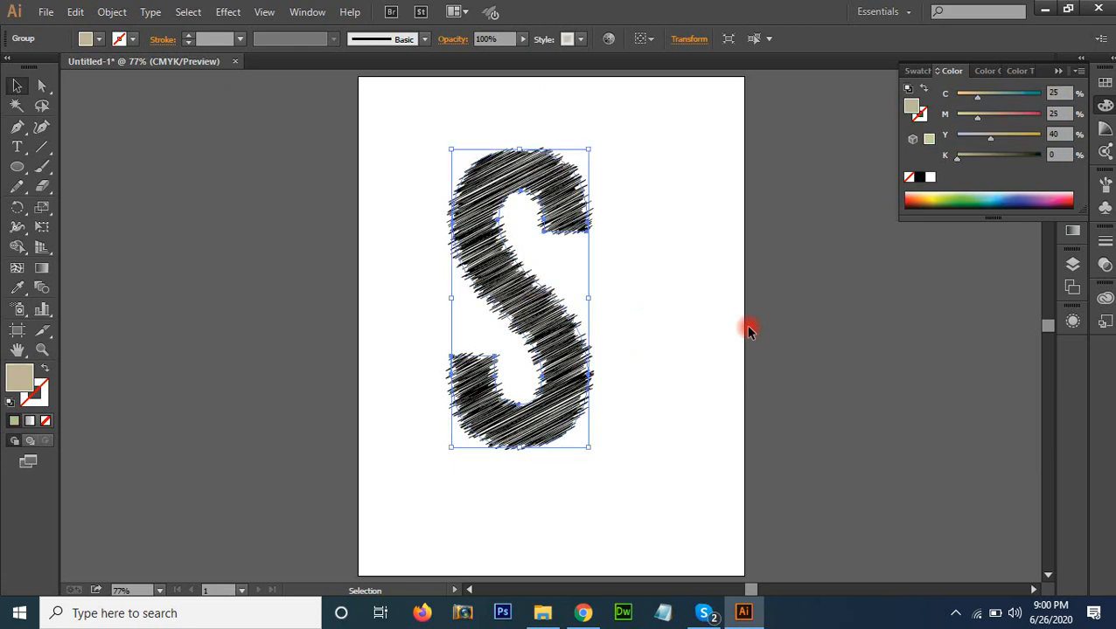
key("ctrl+z")
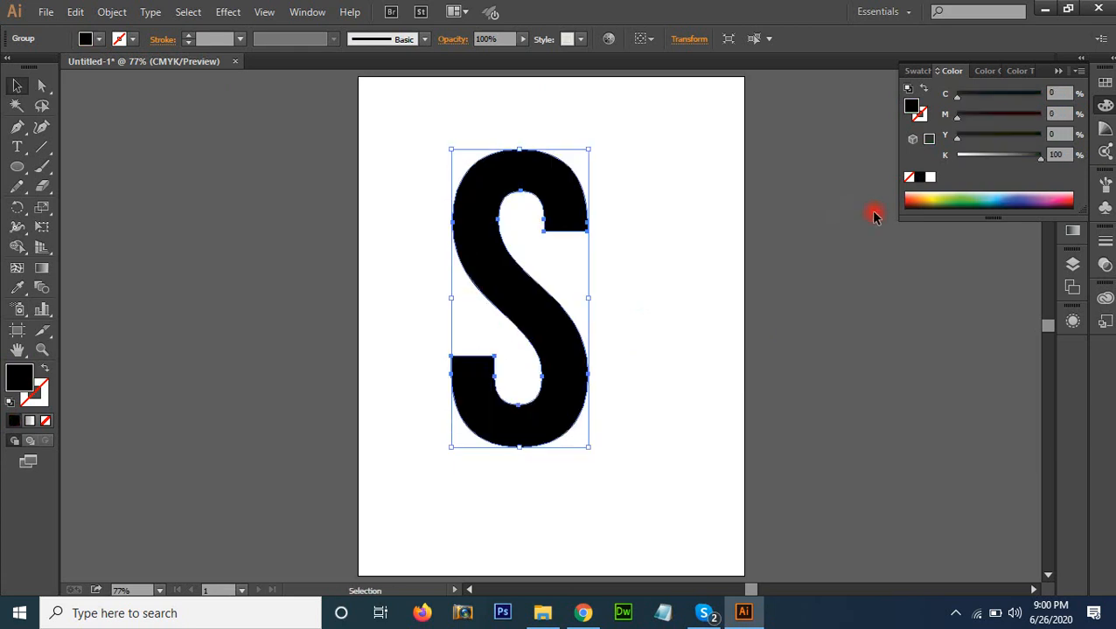
Fill the S outlines with light green and apply the saved scribble graphic style to them
left_click(961, 197)
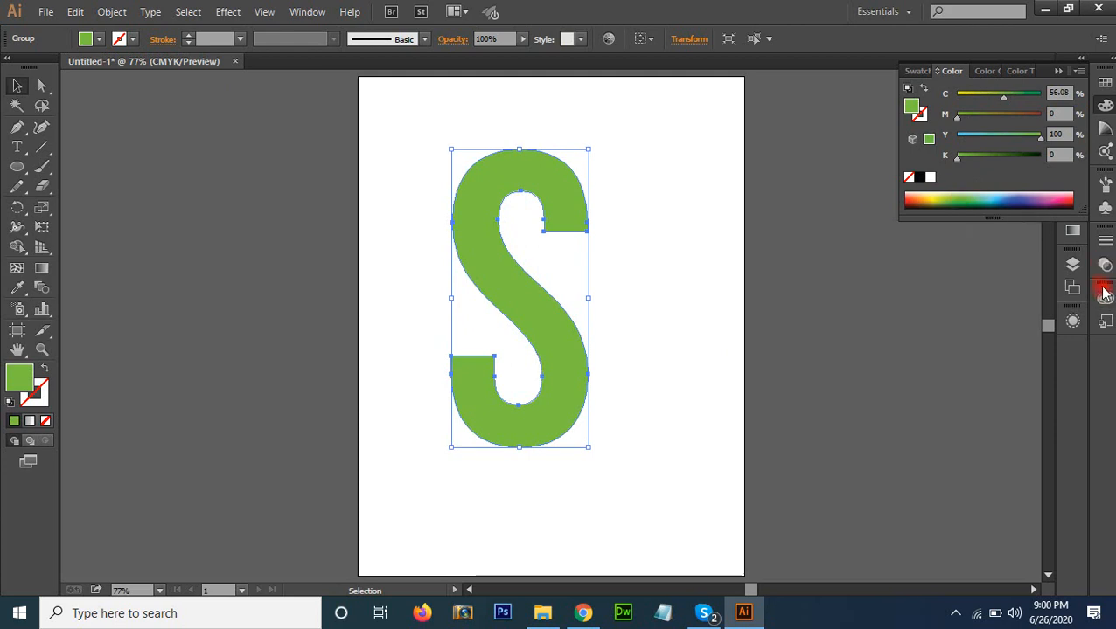
left_click(1054, 74)
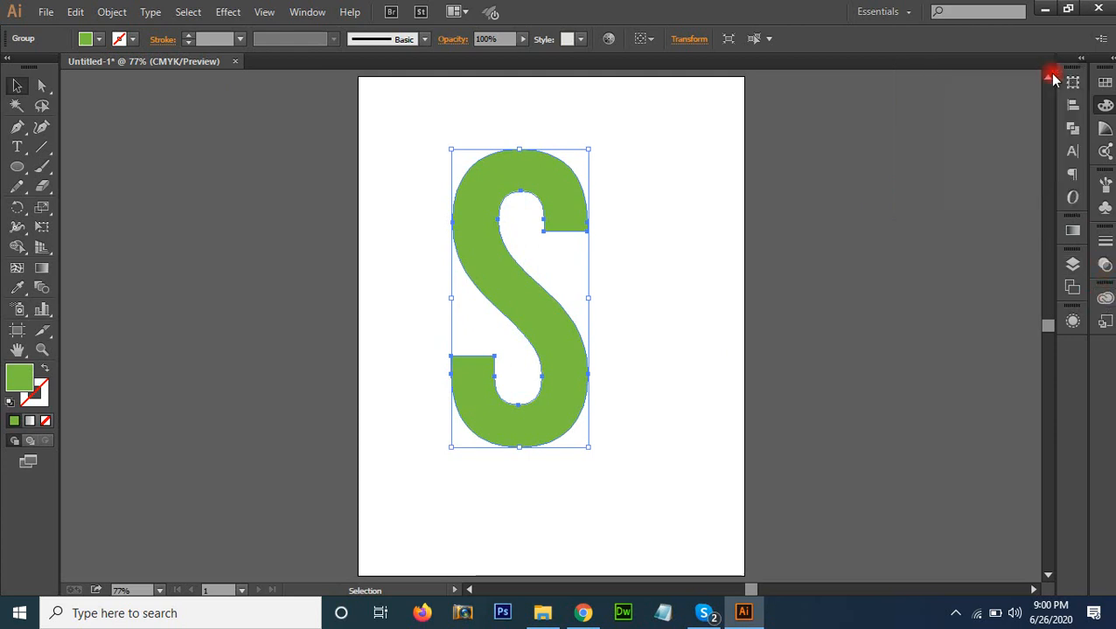
left_click(1104, 298)
left_click(979, 288)
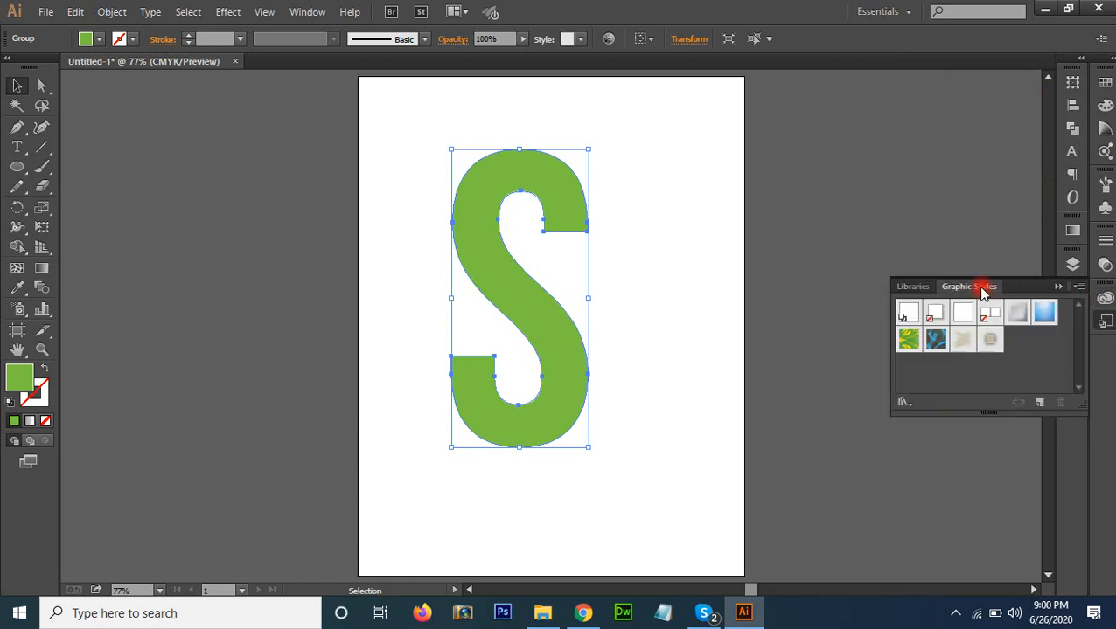
left_click(964, 340)
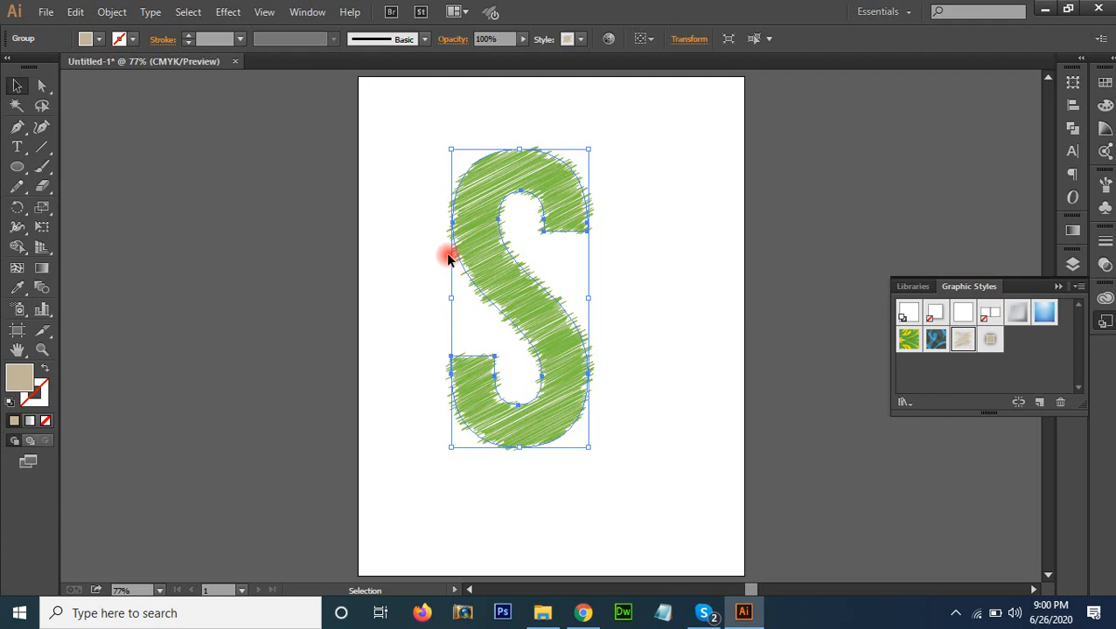
left_click(625, 227)
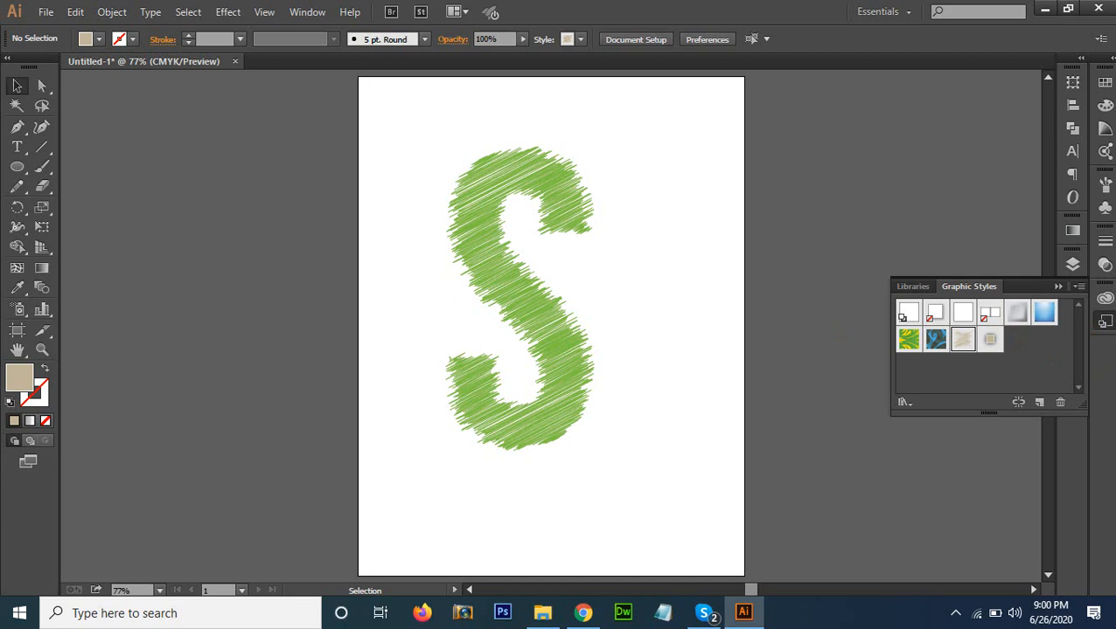
Draw a closed, irregular curved blob with the Curvature tool across the artboard's left edge beside the S
left_click_drag(16, 168, 60, 208)
left_click(41, 127)
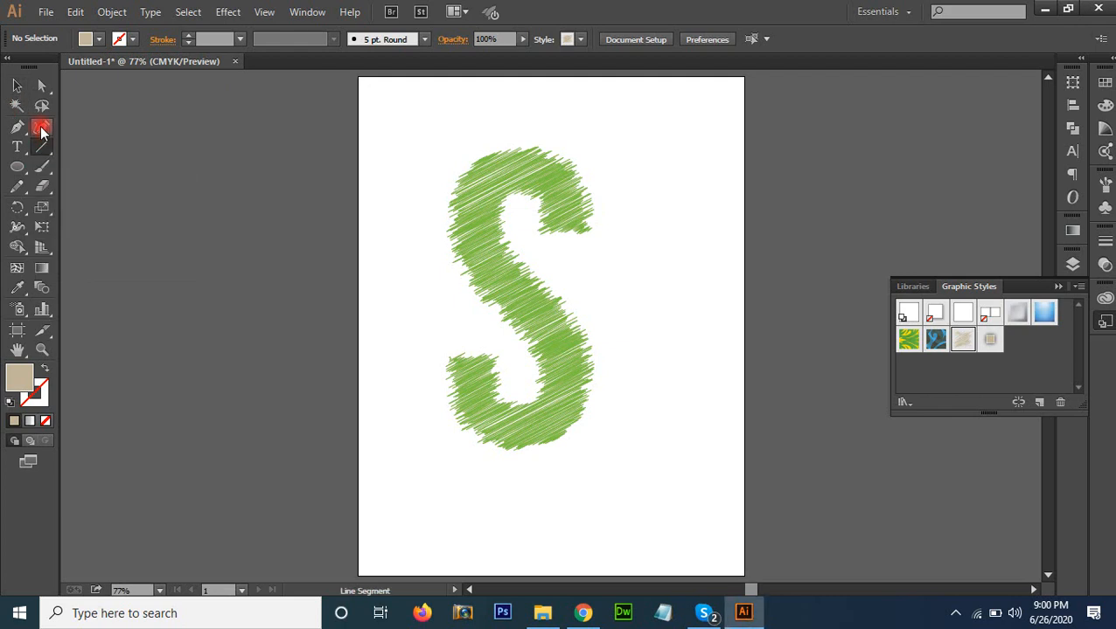
left_click(339, 180)
left_click(226, 219)
left_click(201, 342)
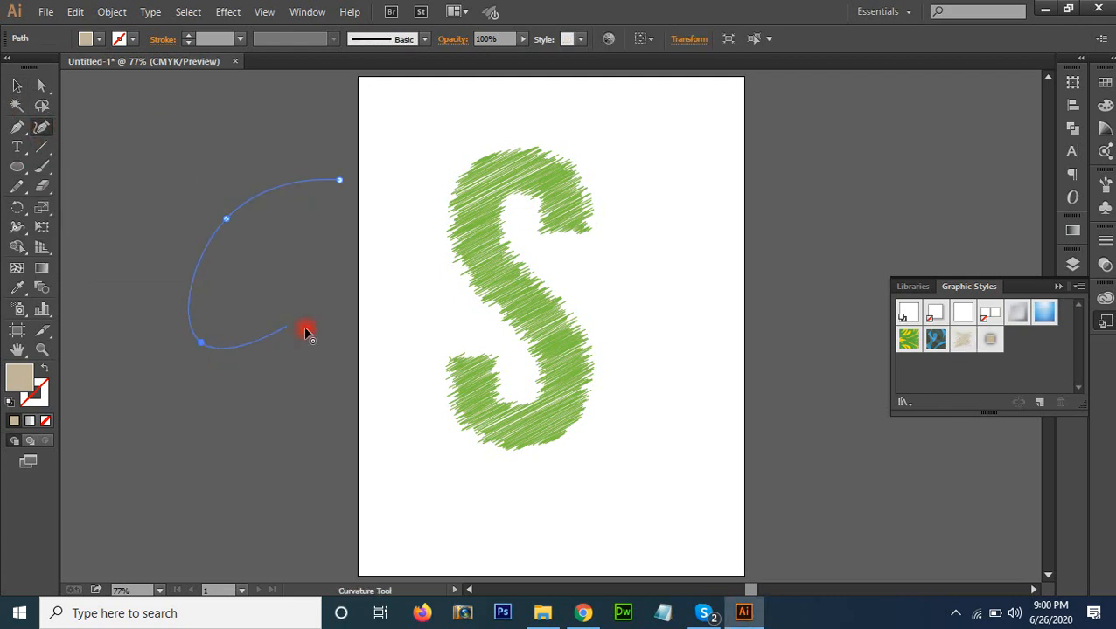
left_click(287, 327)
left_click(344, 423)
left_click(398, 361)
left_click(418, 191)
left_click(339, 180)
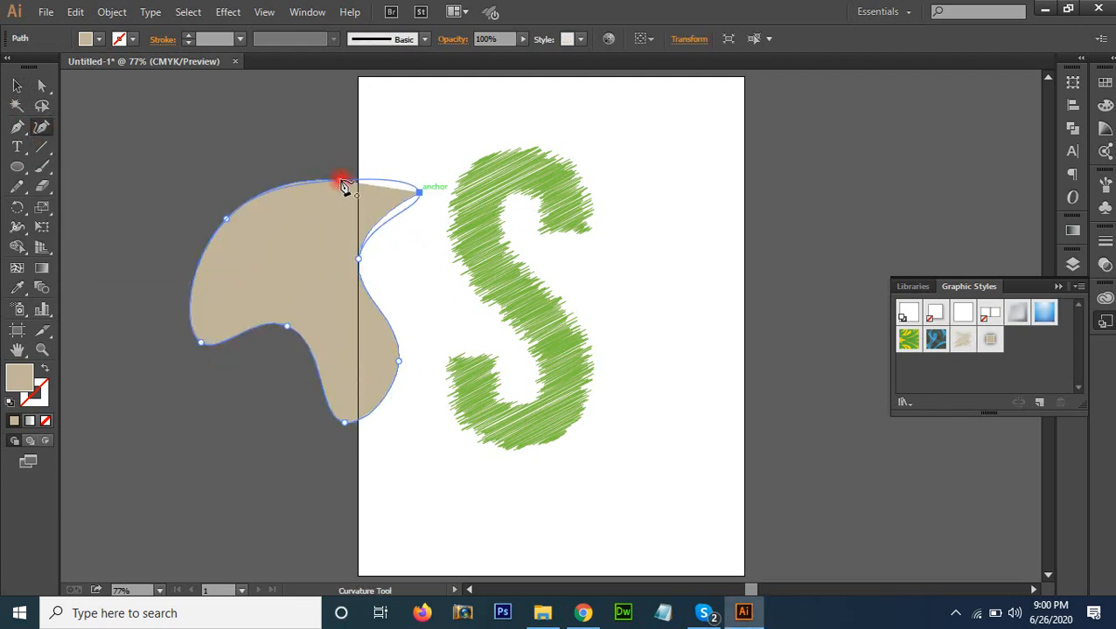
Apply the saved white-stroke glow graphic style to the blob and move it onto the artboard over the S
left_click(19, 87)
left_click(349, 287)
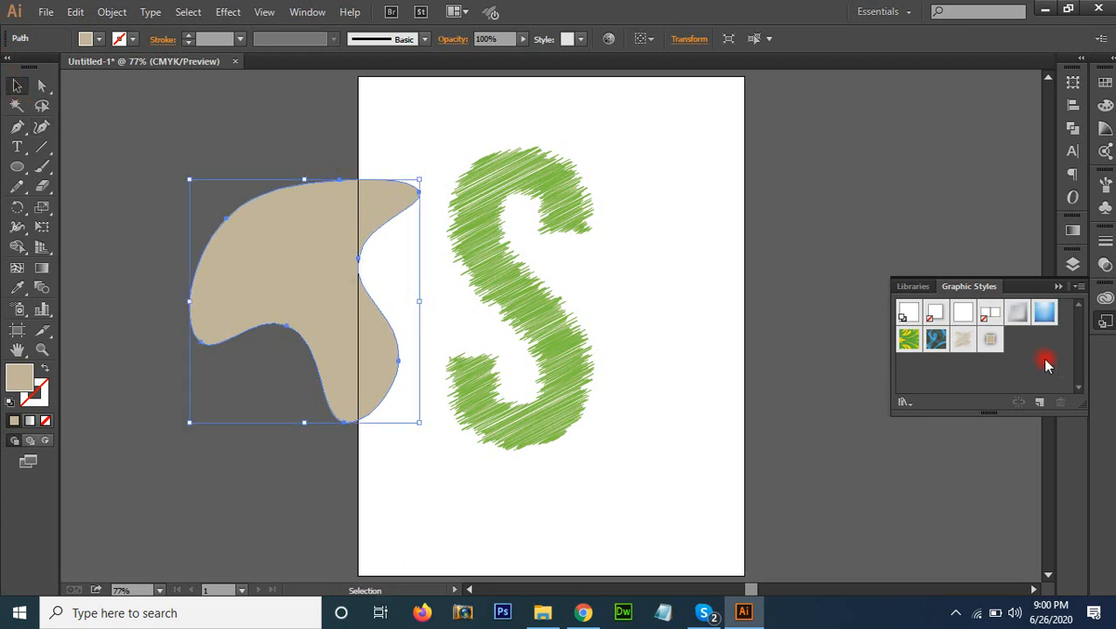
left_click_drag(992, 345, 347, 321)
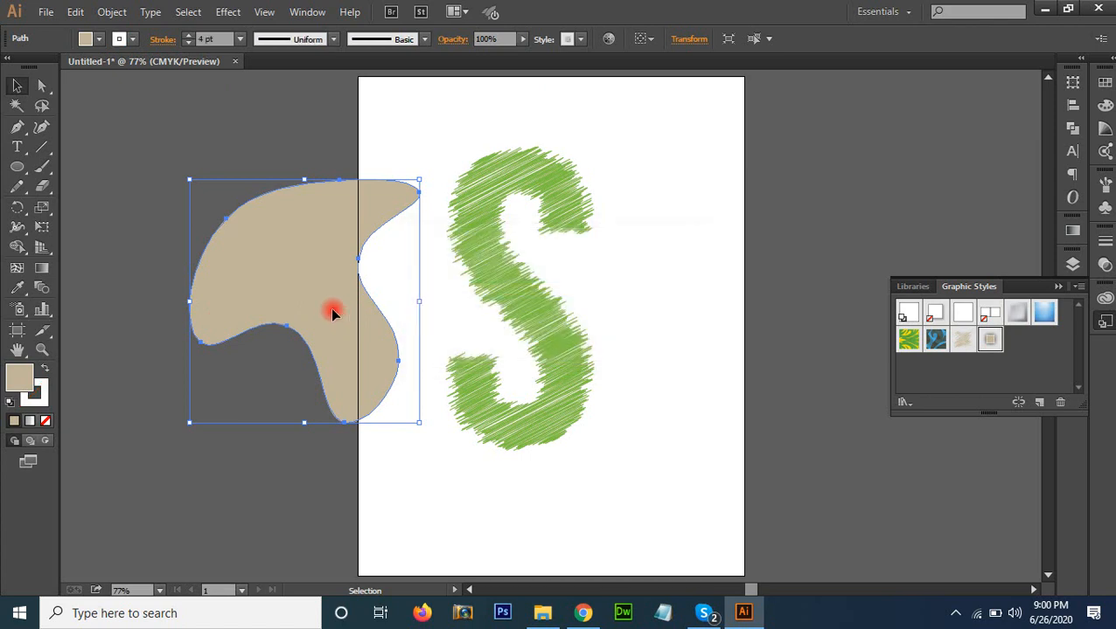
mouse_move(400, 317)
left_mouse_down()
mouse_move(582, 398)
mouse_move(659, 388)
left_mouse_up()
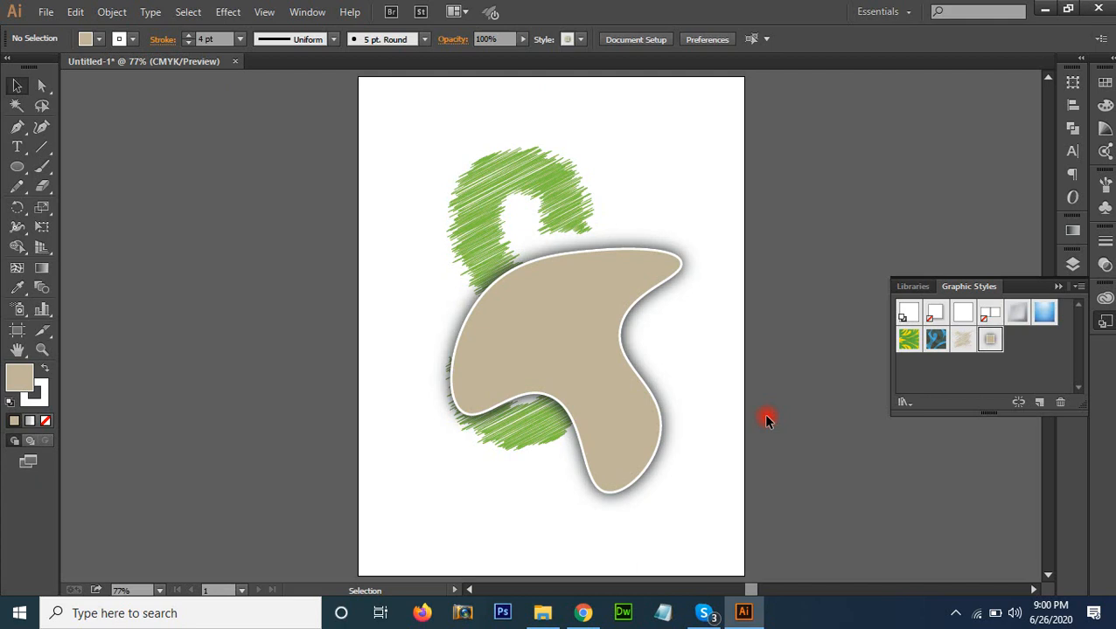
Delete all artwork from the document
key("ctrl+a")
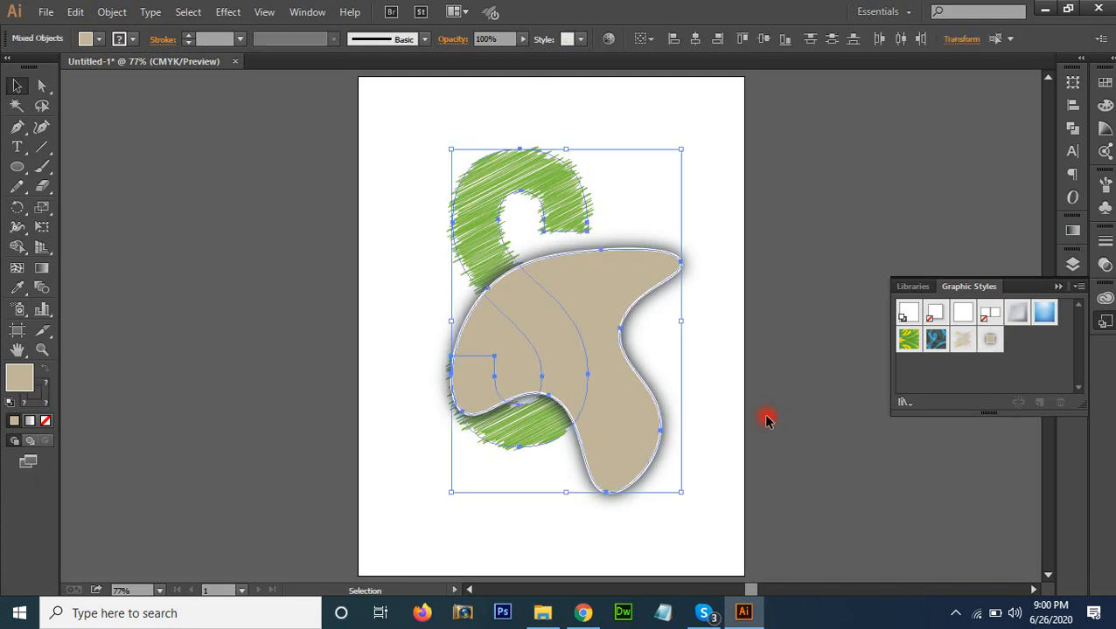
key("Delete")
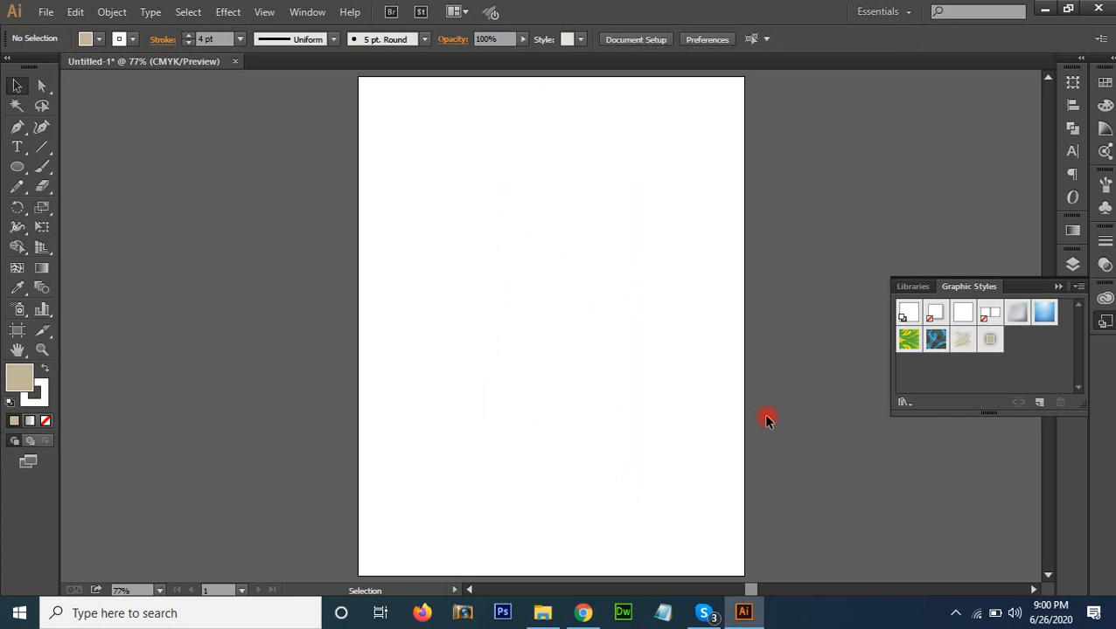